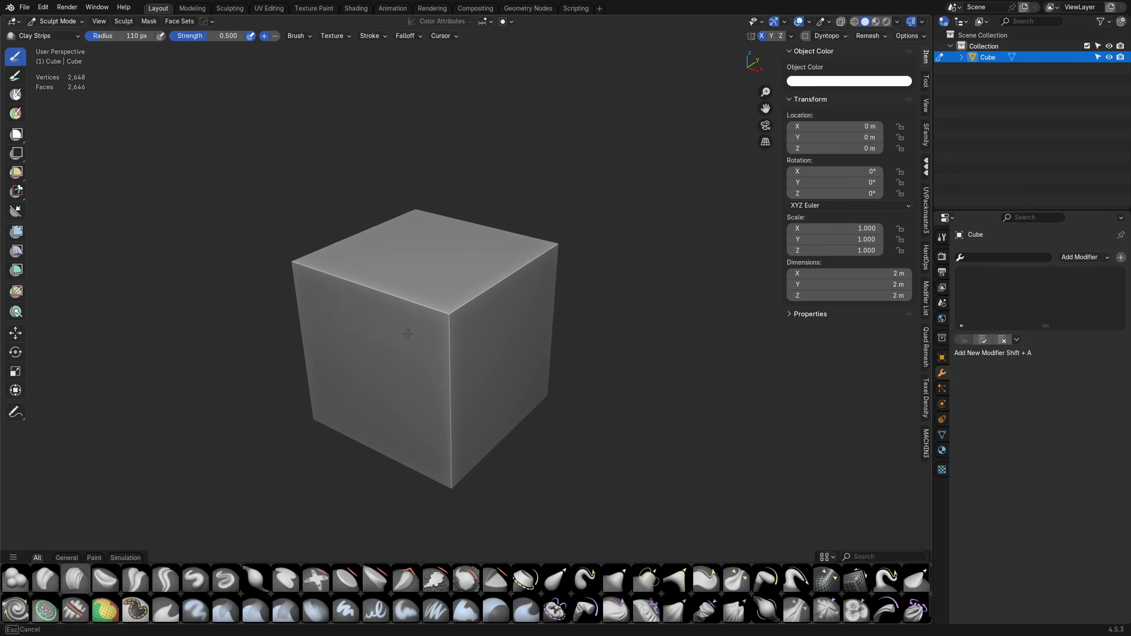
- Smooth the cube's faces, edges and corners all around into a rounded block
mouse_move(445, 321)
shift+mouse_down()
mouse_move(426, 257)
mouse_move(445, 392)
mouse_move(485, 303)
shift+mouse_up()
middle_drag(450, 383, 430, 323)
mouse_move(439, 394)
shift+mouse_down()
mouse_move(445, 405)
mouse_move(338, 401)
mouse_move(428, 392)
mouse_move(356, 383)
mouse_move(395, 354)
mouse_move(379, 182)
shift+mouse_up()
middle_drag(378, 183, 404, 341)
shift+drag(447, 263, 442, 295)
middle_drag(619, 352, 486, 311)
- Build up volume around the rounded block with Clay Strips at 110 px radius and 0.500 strength
mouse_move(439, 287)
mouse_down()
mouse_move(458, 369)
mouse_move(488, 288)
mouse_move(461, 336)
mouse_up()
middle_drag(459, 340, 492, 379)
mouse_move(425, 263)
mouse_down()
mouse_move(422, 253)
mouse_move(471, 290)
mouse_move(467, 263)
mouse_move(473, 336)
mouse_up()
mouse_move(428, 385)
middle_down()
mouse_move(472, 365)
mouse_move(501, 418)
middle_up()
mouse_move(534, 394)
mouse_down()
mouse_move(523, 415)
mouse_move(490, 421)
mouse_move(516, 401)
mouse_up()
mouse_move(552, 312)
middle_down()
mouse_move(514, 377)
mouse_move(507, 285)
mouse_move(497, 386)
mouse_move(479, 263)
mouse_move(466, 295)
middle_up()
mouse_move(508, 327)
middle_down()
mouse_move(502, 390)
mouse_move(421, 328)
mouse_move(459, 340)
mouse_move(517, 449)
mouse_move(509, 374)
mouse_move(479, 404)
mouse_move(504, 292)
mouse_move(529, 312)
mouse_move(533, 265)
middle_up()
drag(532, 265, 501, 289)
middle_drag(501, 273, 505, 334)
mouse_move(532, 284)
mouse_down()
mouse_move(515, 260)
mouse_move(512, 290)
mouse_up()
- Carve into the form with inverted Clay Strips strokes to refine its silhouette
mouse_move(450, 255)
ctrl+mouse_down()
mouse_move(472, 253)
mouse_move(494, 271)
ctrl+mouse_up()
middle_drag(503, 294, 487, 248)
ctrl+drag(529, 338, 530, 322)
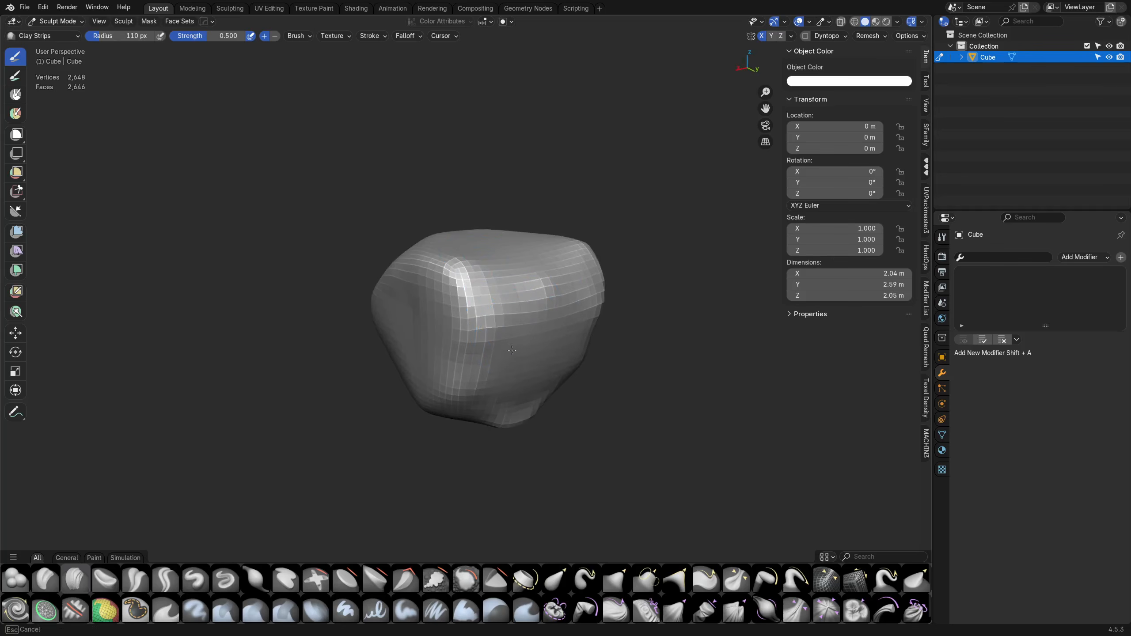
- Reduce the Clay Strips radius to 56 px and sculpt strokes across the lower back of the form
middle_drag(521, 391, 503, 399)
key(f)
click(489, 377)
mouse_move(496, 377)
mouse_down()
mouse_move(487, 328)
mouse_move(501, 399)
mouse_move(488, 307)
mouse_move(494, 357)
mouse_move(499, 294)
mouse_move(513, 343)
mouse_up()
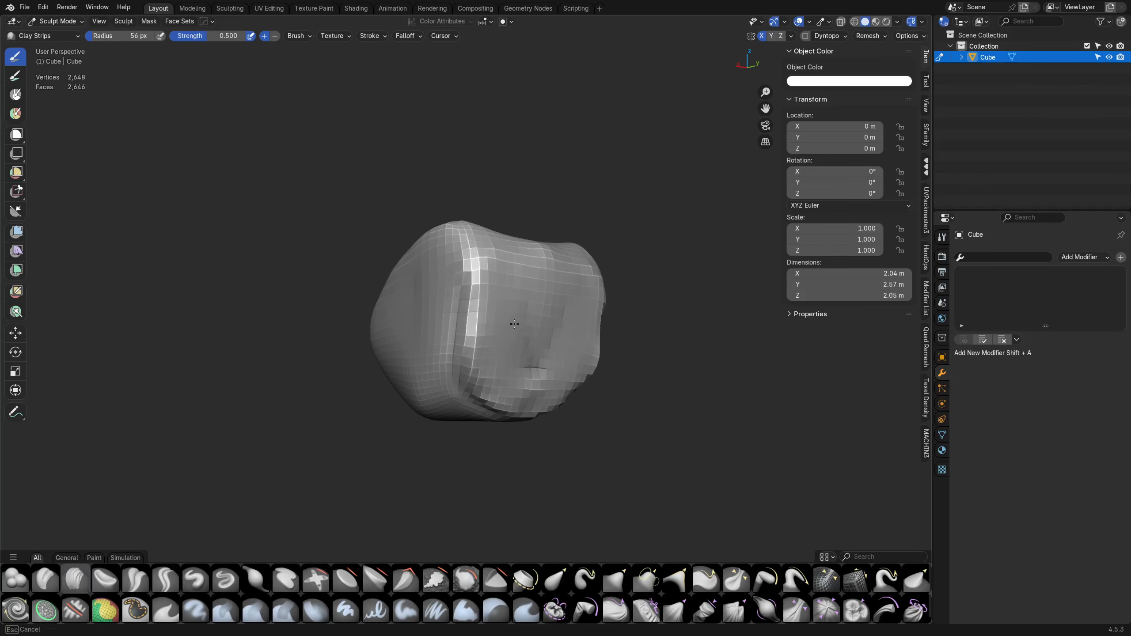
- Try smoothing the whole mesh with the Mesh Filter set to Smooth at strength 1.000
mouse_move(515, 372)
middle_down()
mouse_move(630, 362)
mouse_move(438, 336)
middle_up()
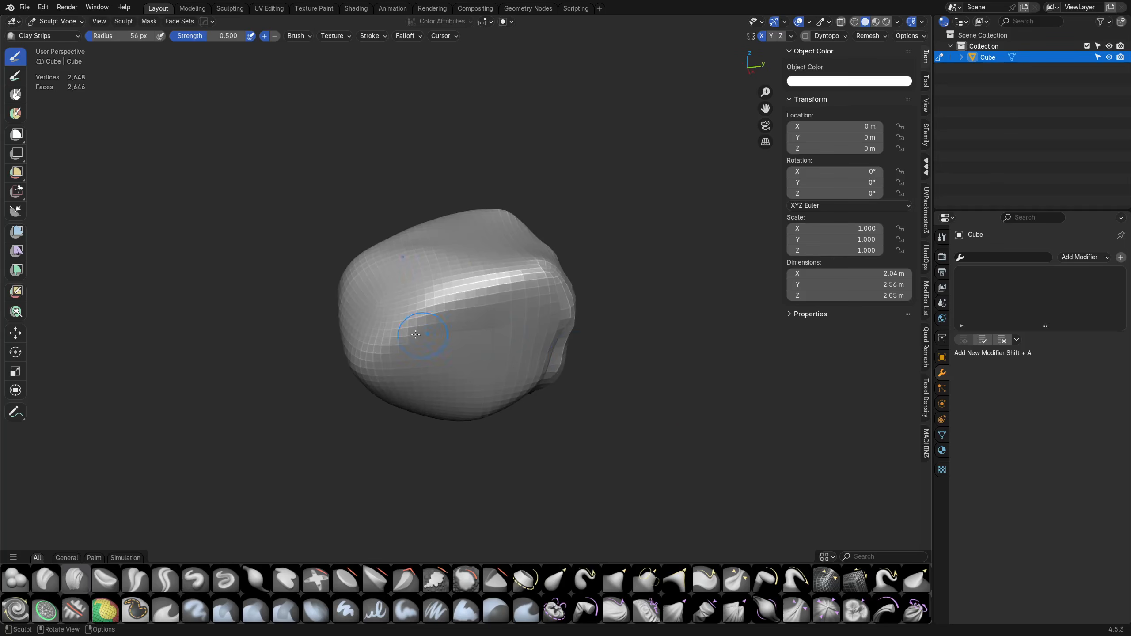
click(15, 231)
click(69, 36)
click(78, 48)
drag(474, 306, 442, 335)
middle_drag(442, 335, 626, 346)
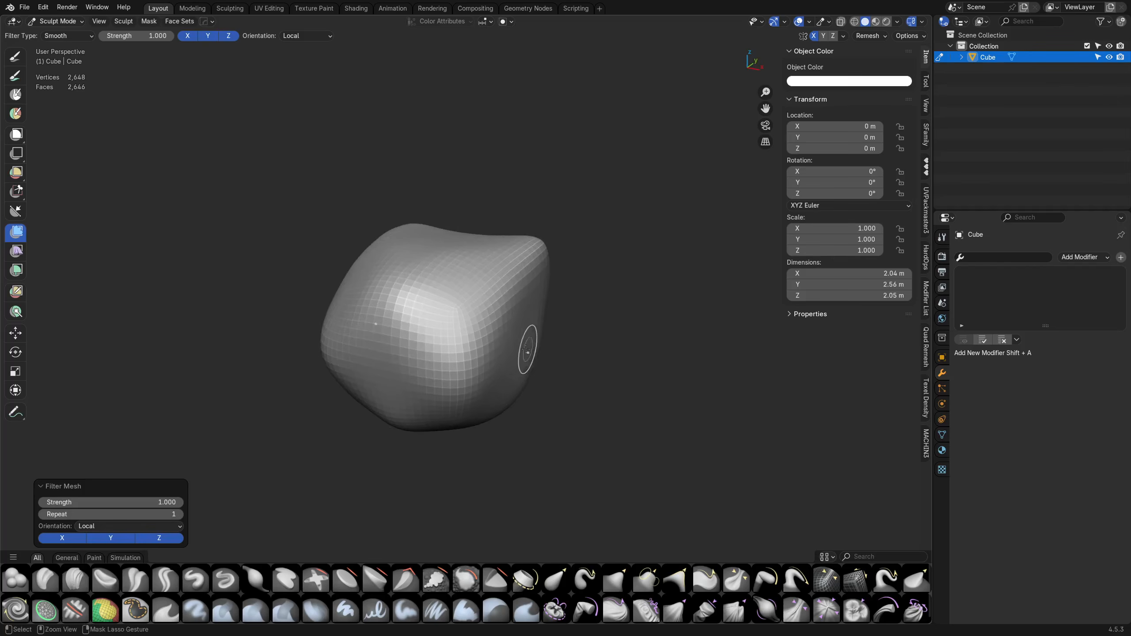
drag(454, 345, 457, 349)
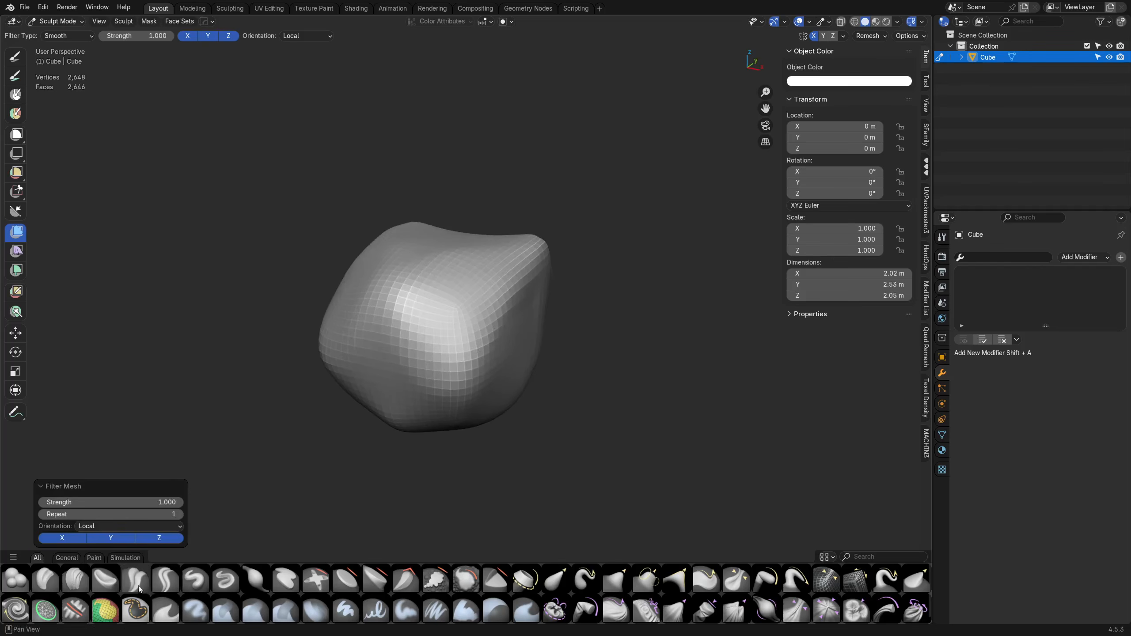
click(75, 579)
key(f)
click(439, 342)
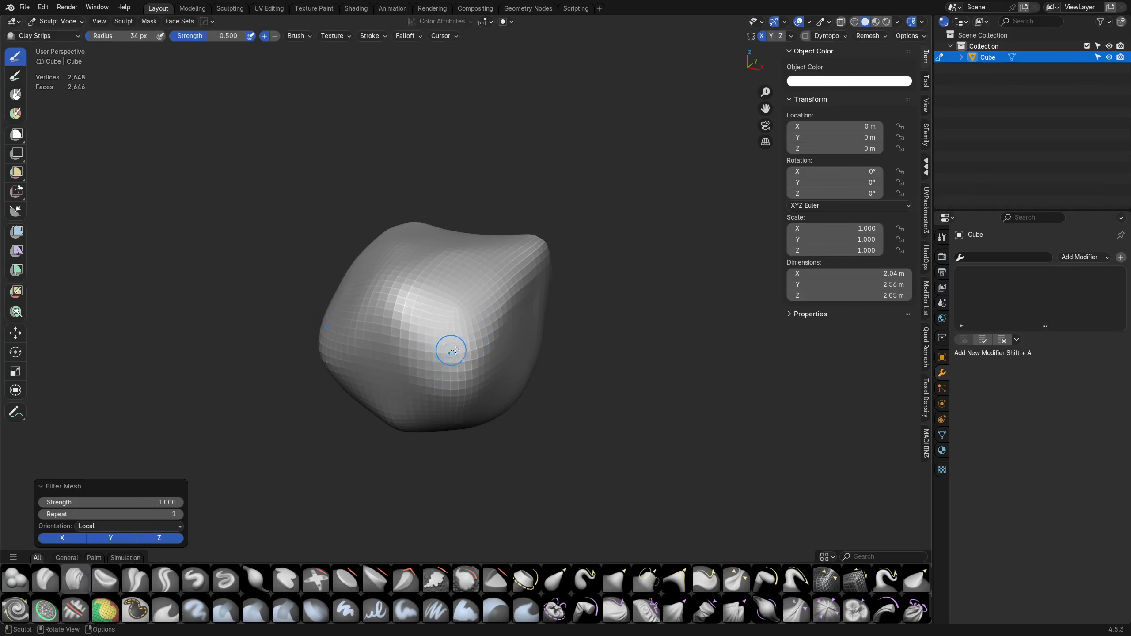
middle_drag(450, 350, 470, 372)
ctrl+middle_drag(470, 372, 475, 350)
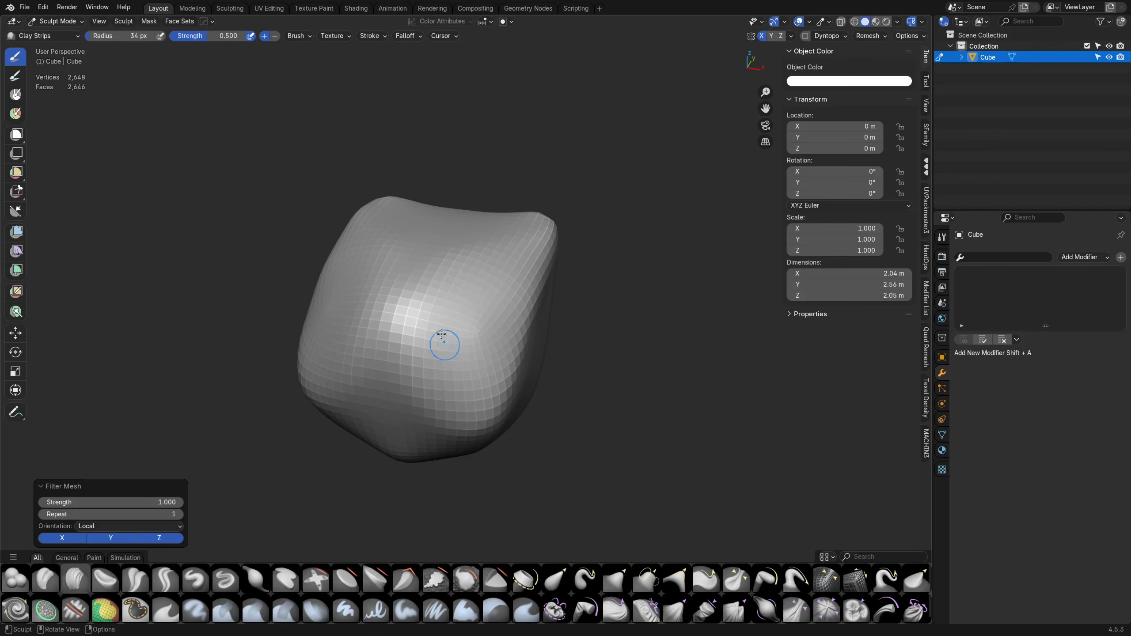
- Use Face Set Paint at 55 px radius to paint a yellow face set across the upper front and a purple one below it
click(110, 606)
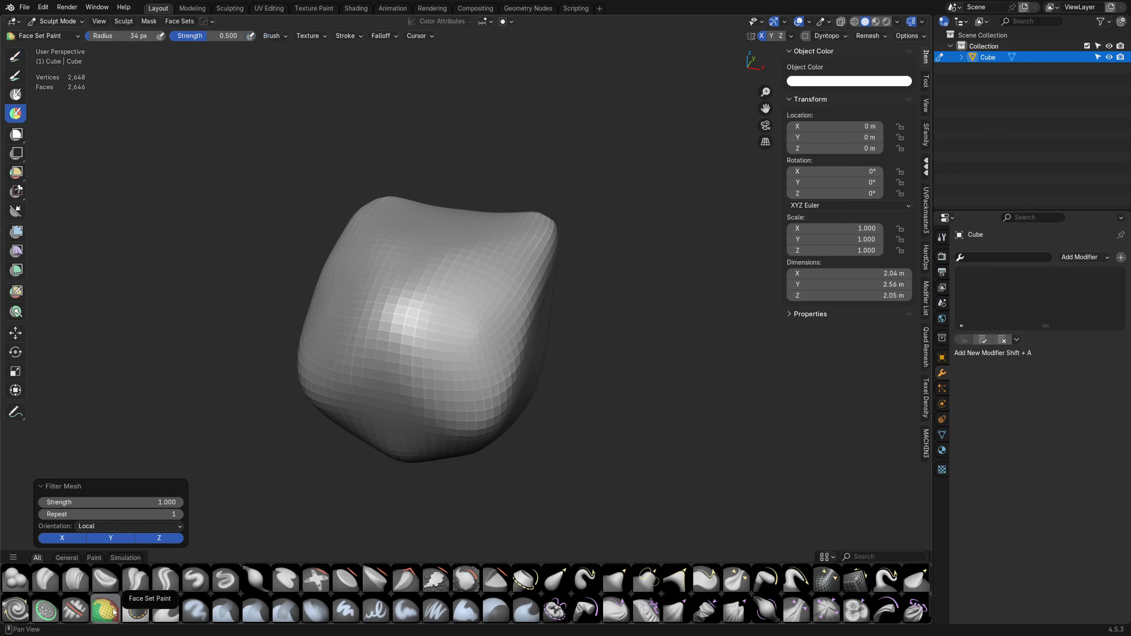
key(f)
click(440, 359)
mouse_move(462, 403)
mouse_down()
mouse_move(429, 304)
mouse_move(489, 392)
mouse_move(454, 269)
mouse_move(498, 325)
mouse_move(488, 356)
mouse_up()
middle_drag(396, 420, 428, 379)
drag(458, 347, 448, 414)
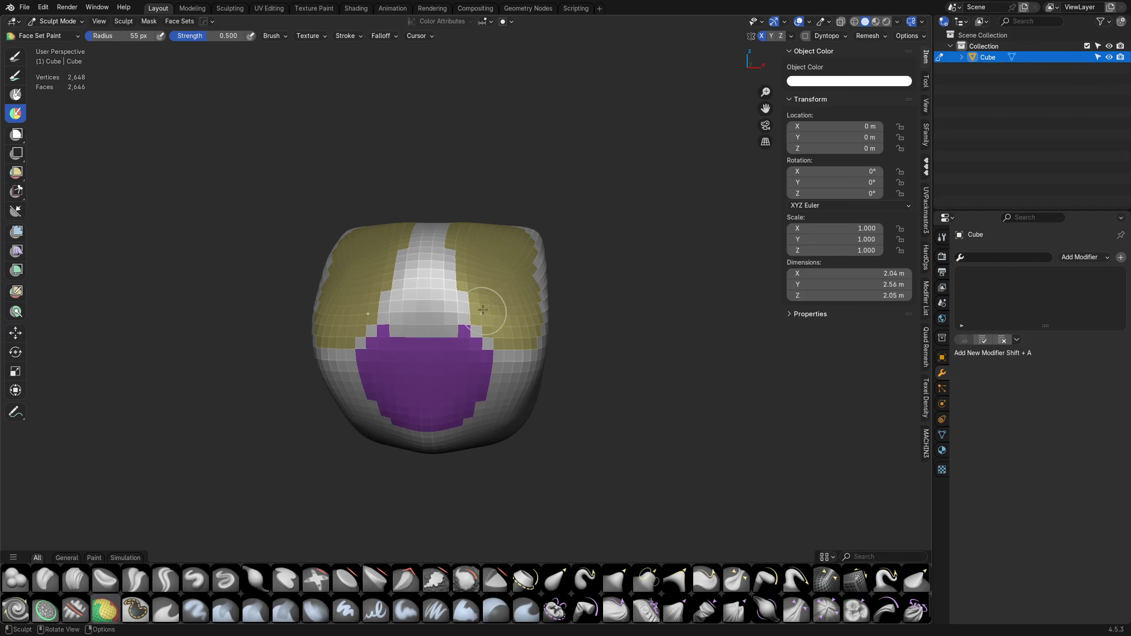
middle_drag(492, 298, 485, 346)
mouse_move(458, 340)
mouse_down()
mouse_move(462, 303)
mouse_move(446, 363)
mouse_move(419, 372)
mouse_move(439, 260)
mouse_up()
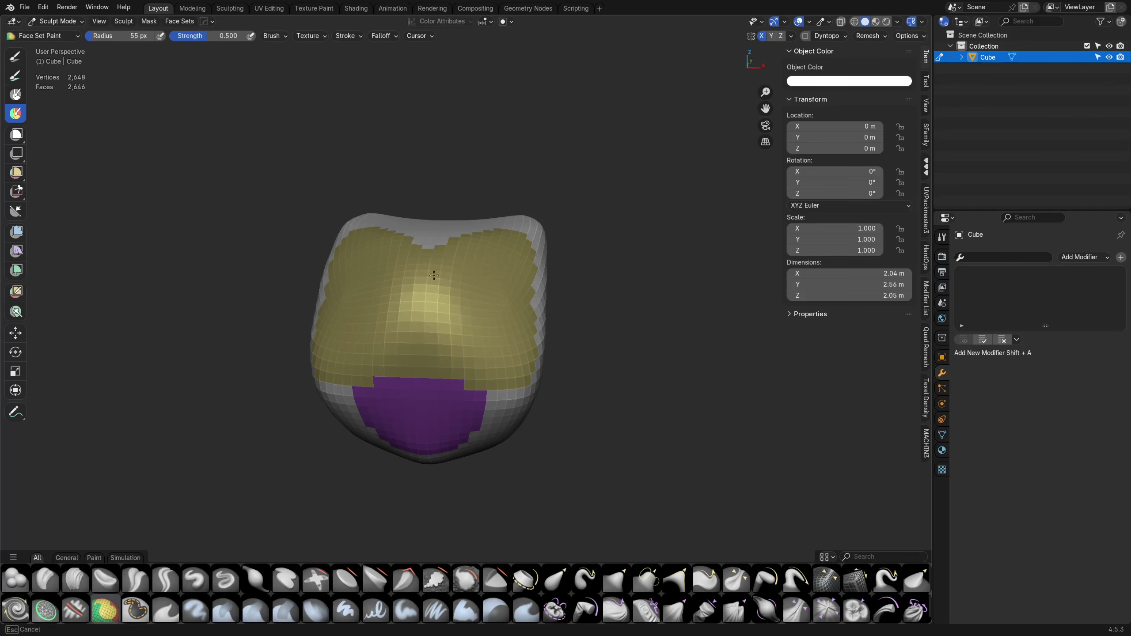
- Paint a green face set over the top of the form, behind the yellow region
middle_drag(432, 259, 406, 335)
middle_drag(427, 264, 425, 312)
drag(523, 274, 386, 246)
mouse_move(442, 271)
mouse_down()
mouse_move(533, 277)
mouse_move(549, 228)
mouse_move(445, 226)
mouse_move(423, 238)
mouse_move(429, 227)
mouse_up()
mouse_move(474, 294)
middle_down()
mouse_move(510, 367)
mouse_move(555, 315)
mouse_move(492, 347)
mouse_move(472, 310)
mouse_move(460, 318)
middle_up()
- Paint a dark red face set on the underside, directly below the purple region
middle_drag(433, 368, 479, 339)
mouse_move(451, 356)
mouse_down()
mouse_move(408, 356)
mouse_move(454, 338)
mouse_move(486, 378)
mouse_move(438, 408)
mouse_move(490, 394)
mouse_up()
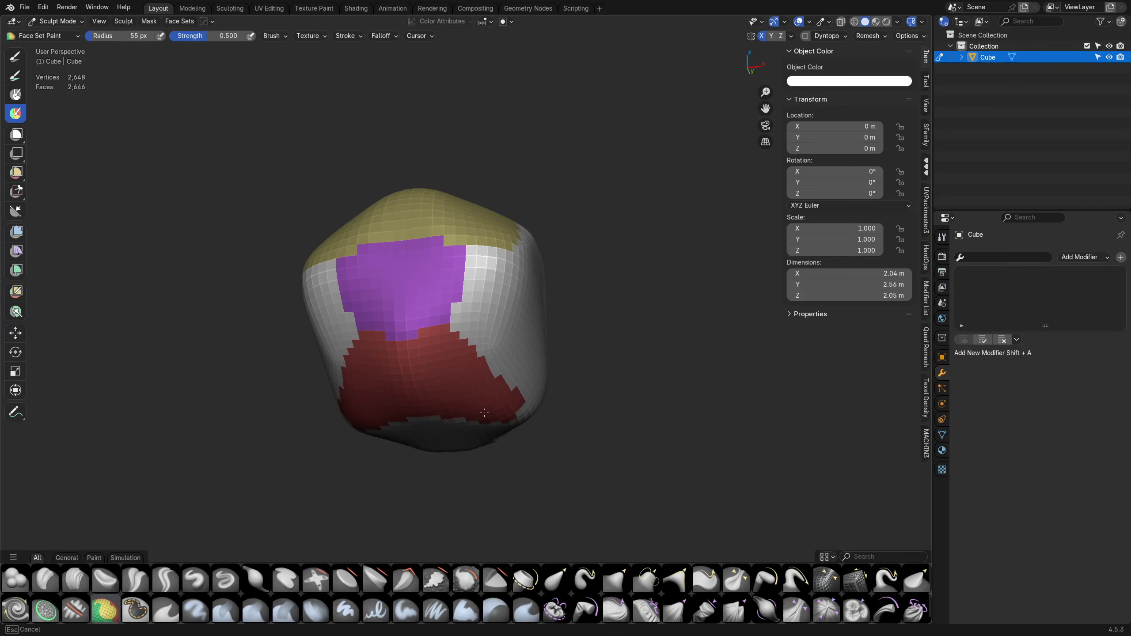
drag(519, 409, 481, 373)
- Extend the purple face set and clean up its borders with the red and yellow regions
ctrl+drag(407, 311, 413, 327)
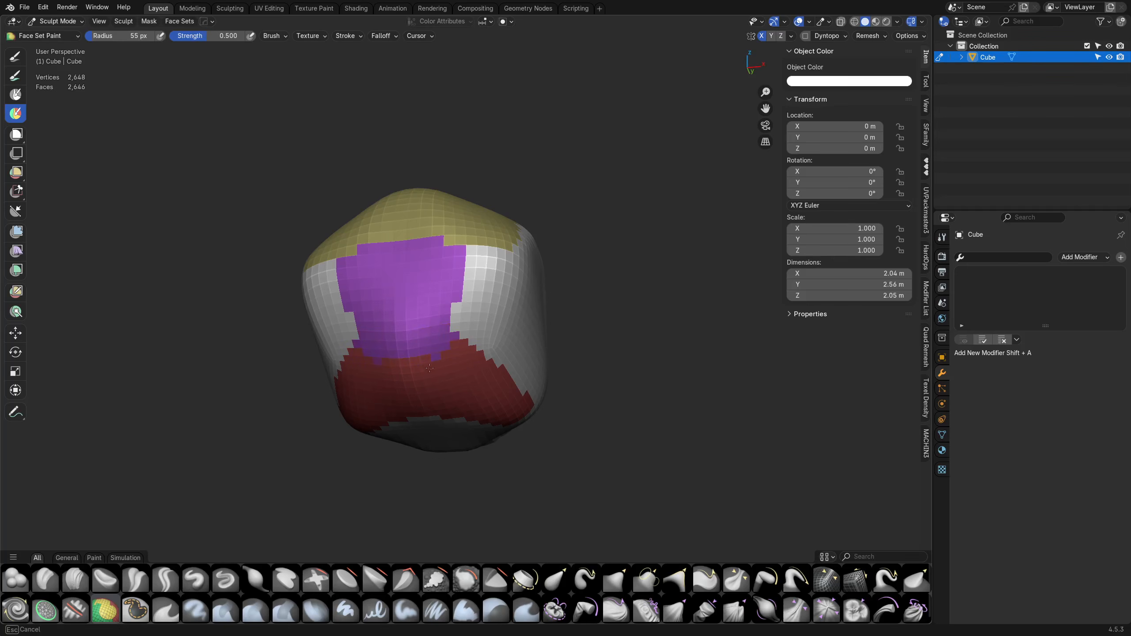
mouse_move(447, 368)
middle_down()
mouse_move(414, 346)
mouse_move(444, 350)
middle_up()
ctrl+drag(451, 365, 437, 350)
mouse_move(463, 352)
shift+middle_down()
mouse_move(491, 340)
mouse_move(512, 349)
shift+middle_up()
ctrl+drag(505, 352, 491, 358)
middle_drag(492, 358, 484, 372)
ctrl+drag(450, 380, 447, 377)
ctrl+drag(459, 338, 456, 368)
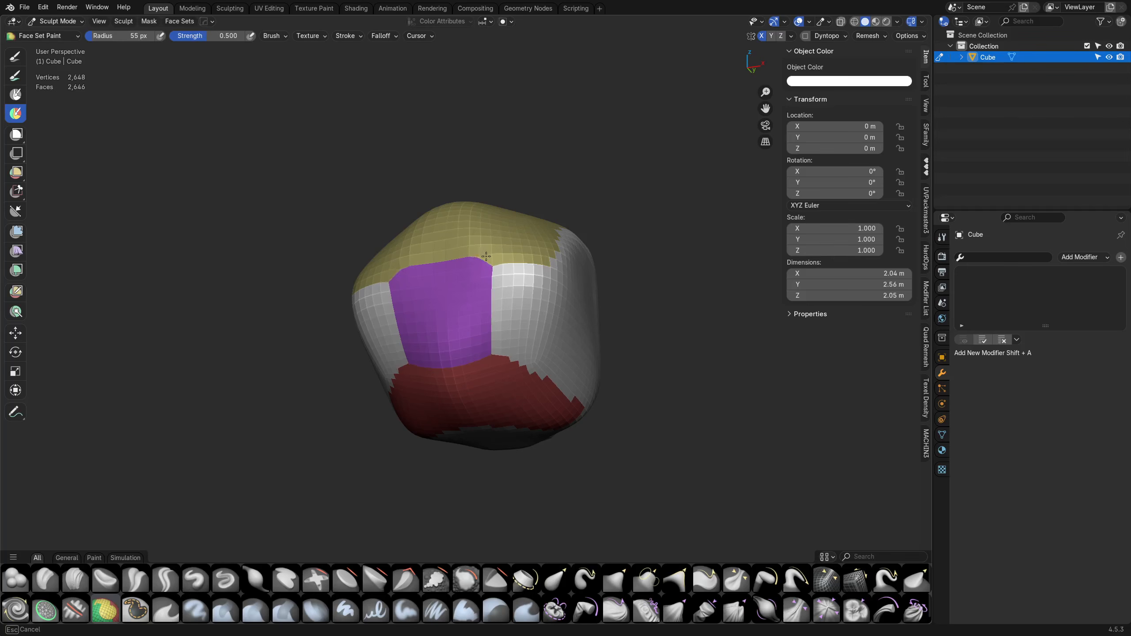
- Paint a blue face set around the perimeter of the form's side, bordering the yellow, red and green regions
middle_drag(555, 323, 447, 327)
mouse_move(447, 328)
mouse_down()
mouse_move(443, 318)
mouse_move(453, 382)
mouse_up()
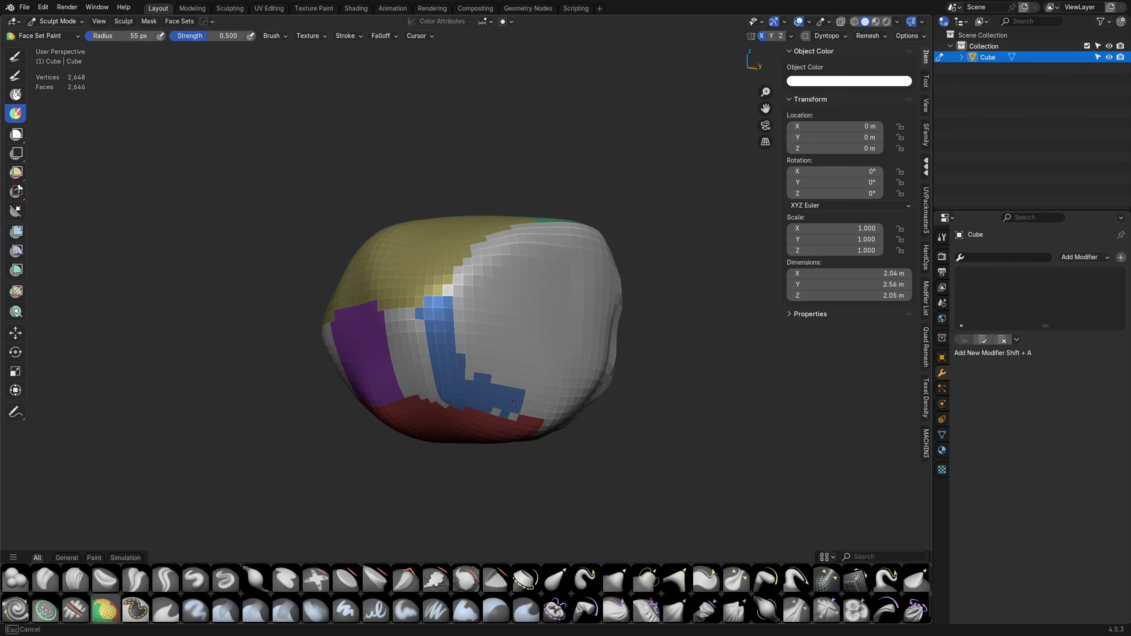
drag(549, 405, 560, 374)
middle_drag(561, 374, 486, 338)
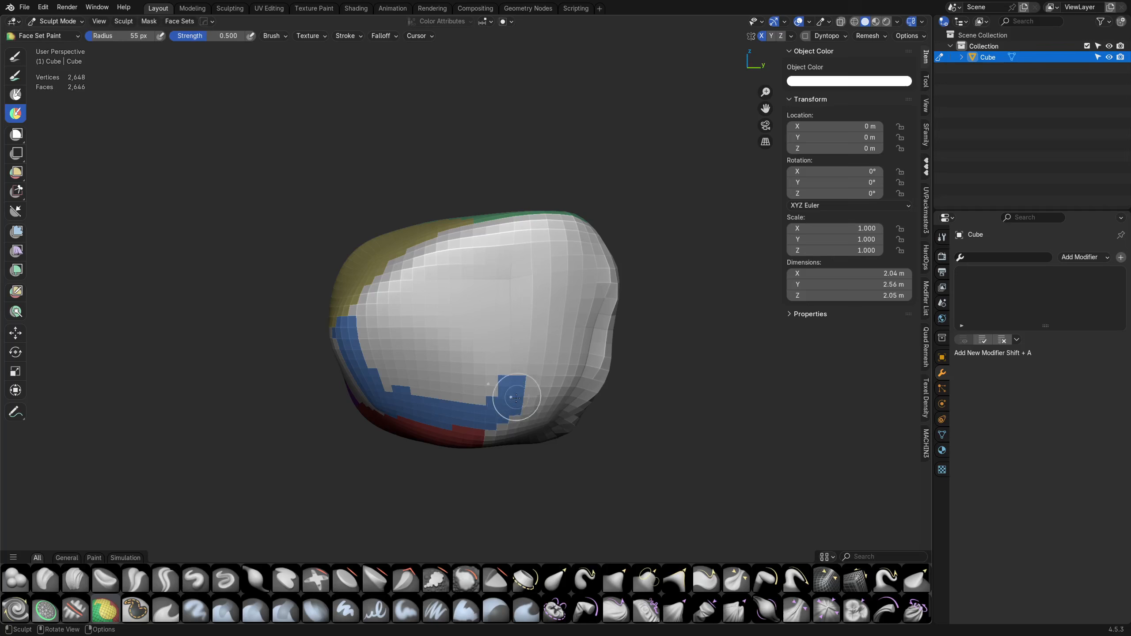
mouse_move(491, 419)
ctrl+mouse_down()
mouse_move(553, 364)
mouse_move(579, 263)
mouse_move(555, 237)
ctrl+mouse_up()
middle_drag(504, 311, 536, 366)
mouse_move(423, 397)
mouse_down()
mouse_move(434, 370)
mouse_move(518, 292)
mouse_move(574, 272)
mouse_up()
middle_drag(485, 362, 553, 306)
middle_drag(430, 362, 429, 396)
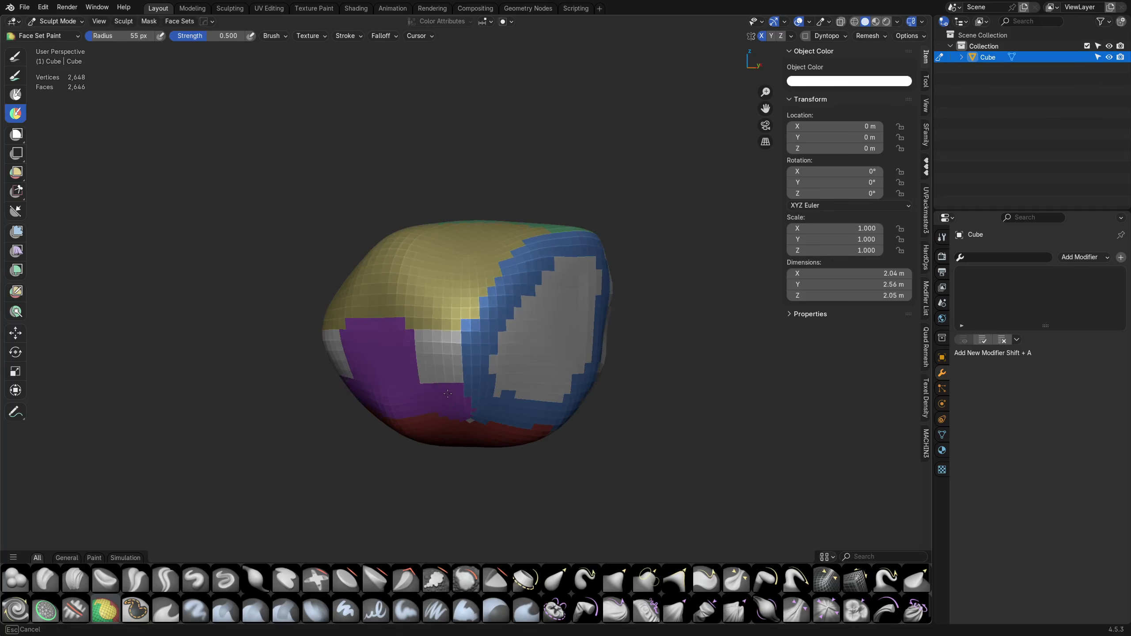
- Extend the purple face set over the unpainted gap until it meets the blue and yellow regions
drag(451, 398, 426, 383)
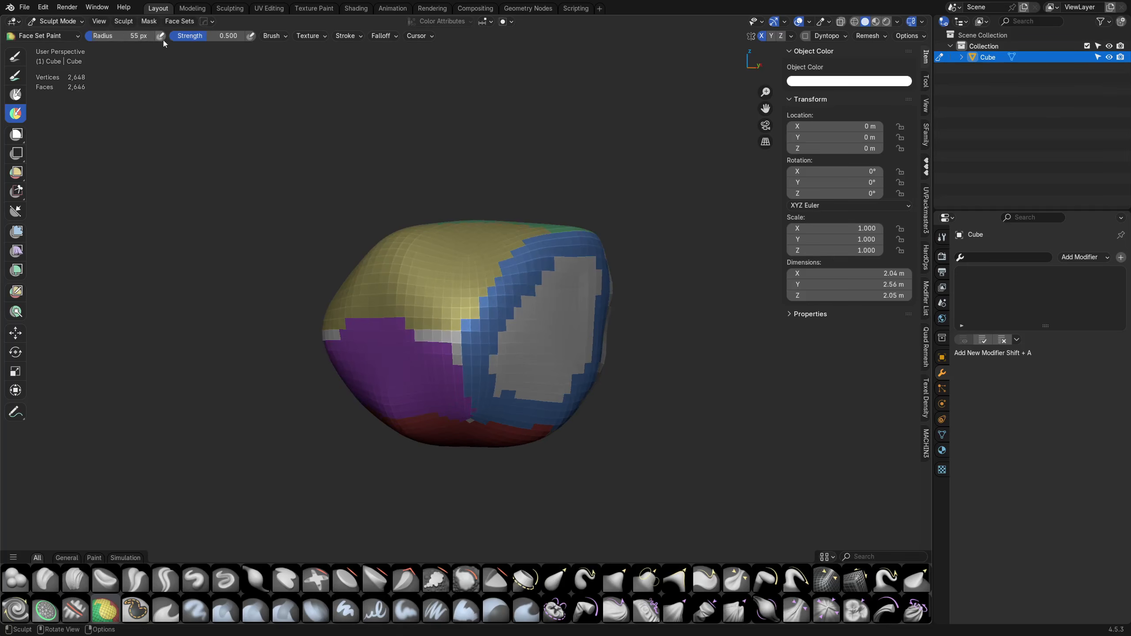
ctrl+drag(406, 348, 455, 358)
mouse_move(454, 358)
middle_down()
mouse_move(454, 341)
mouse_move(463, 359)
middle_up()
mouse_move(433, 356)
ctrl+mouse_down()
mouse_move(458, 354)
mouse_move(467, 308)
ctrl+mouse_up()
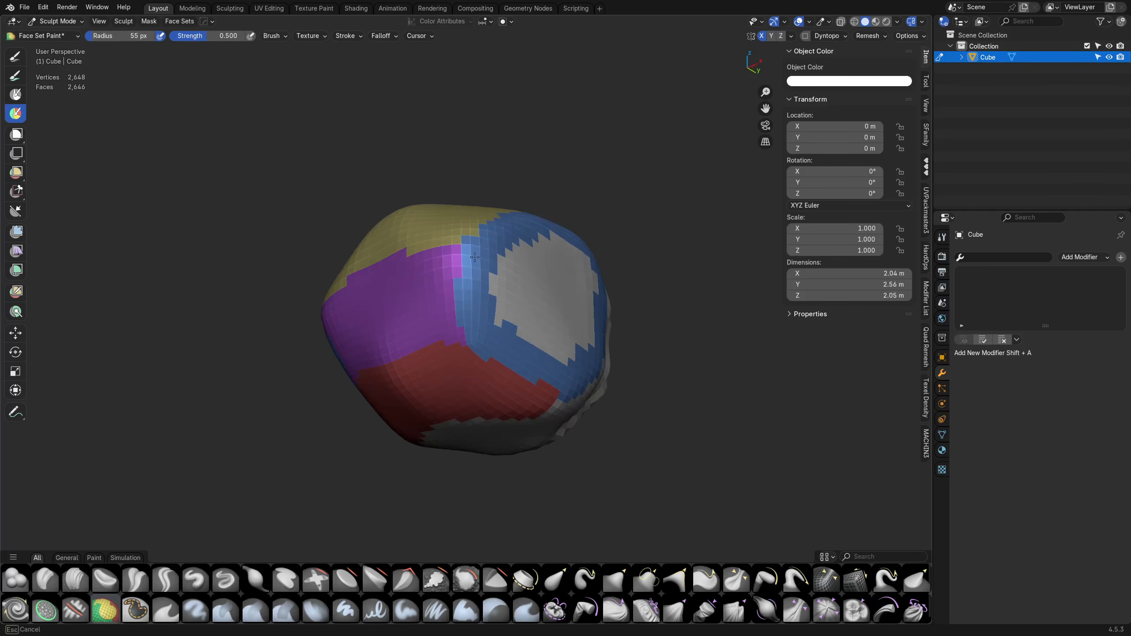
- Move the border between the blue and purple face sets forward by extending blue along the front side corner
middle_drag(477, 299, 473, 352)
ctrl+drag(477, 367, 469, 319)
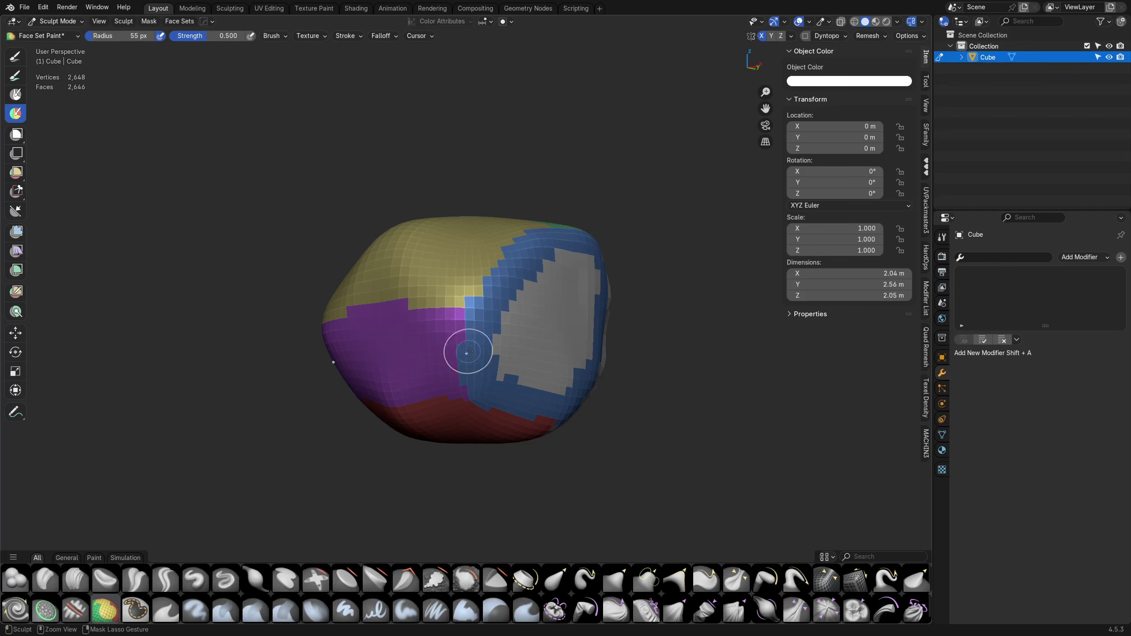
middle_drag(467, 354, 477, 343)
ctrl+drag(462, 340, 469, 368)
middle_drag(462, 355, 433, 351)
mouse_move(492, 387)
ctrl+mouse_down()
mouse_move(461, 359)
mouse_move(459, 333)
ctrl+mouse_up()
ctrl+drag(479, 284, 446, 335)
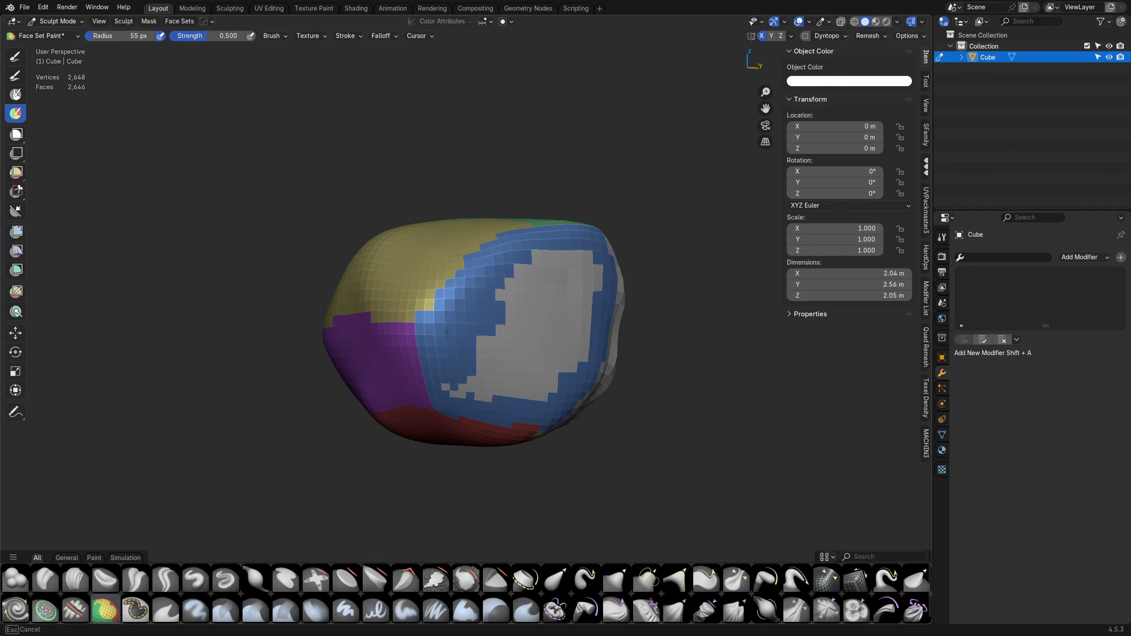
- Fill the unpainted interior of the side with the blue face set and extend it to the back edge
mouse_move(473, 372)
ctrl+mouse_down()
mouse_move(530, 379)
mouse_move(579, 341)
mouse_move(588, 289)
mouse_move(552, 267)
mouse_move(508, 311)
mouse_move(562, 298)
ctrl+mouse_up()
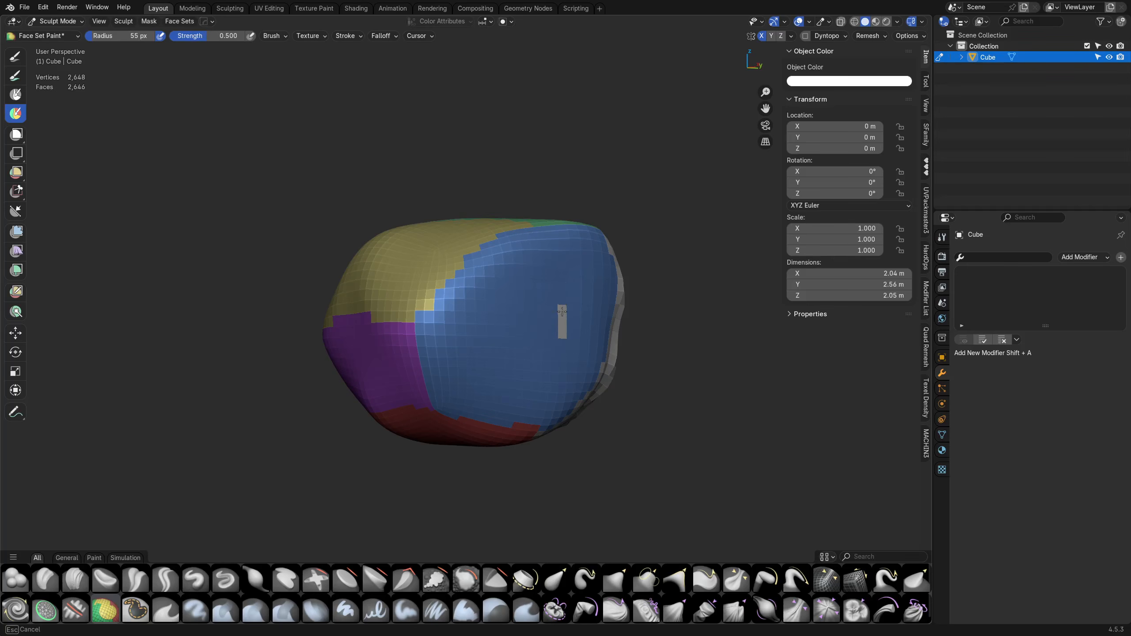
middle_drag(644, 307, 543, 354)
mouse_move(467, 271)
ctrl+mouse_down()
mouse_move(479, 266)
mouse_move(519, 357)
mouse_move(511, 426)
mouse_move(487, 404)
ctrl+mouse_up()
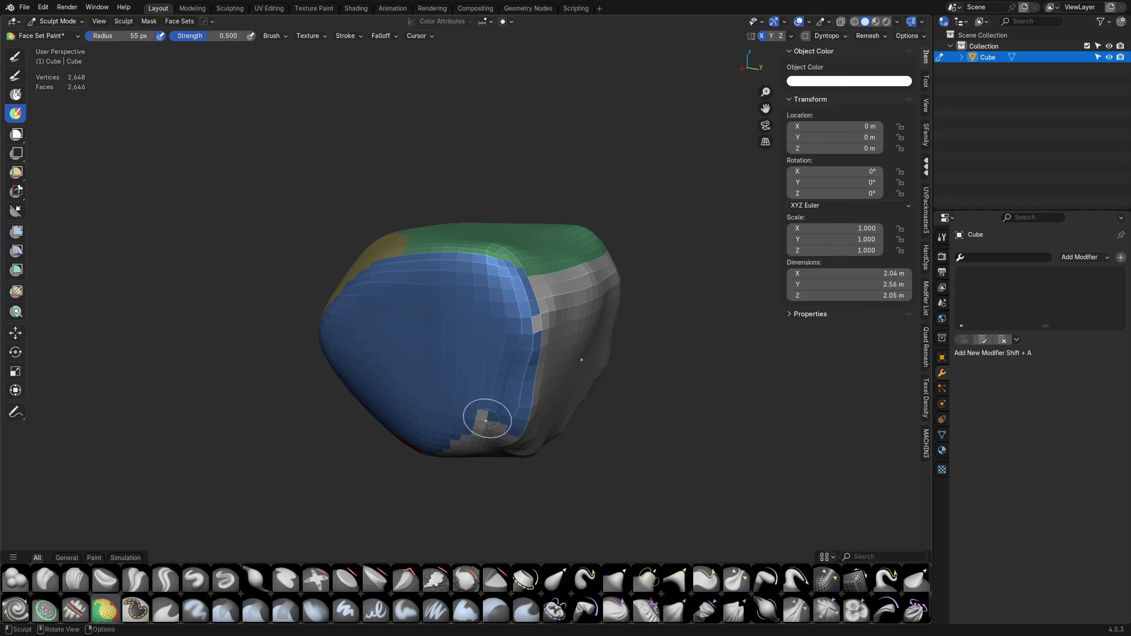
middle_drag(487, 404, 522, 303)
ctrl+drag(522, 303, 504, 325)
ctrl+drag(574, 312, 519, 308)
ctrl+drag(494, 368, 482, 354)
mouse_move(573, 340)
middle_down()
mouse_move(460, 321)
mouse_move(459, 333)
middle_up()
ctrl+drag(432, 233, 429, 265)
- Paint an olive face set over the whole back of the form, up to the green and blue regions
mouse_move(456, 377)
mouse_down()
mouse_move(460, 276)
mouse_move(485, 392)
mouse_move(458, 395)
mouse_move(494, 348)
mouse_move(467, 231)
mouse_up()
middle_drag(466, 231, 474, 391)
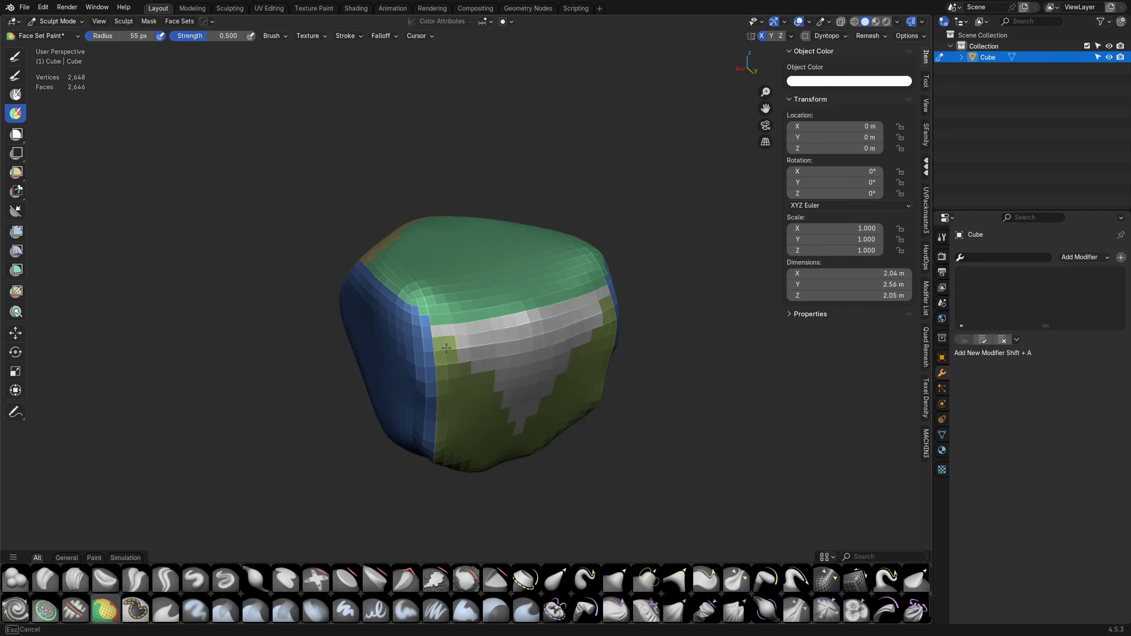
mouse_move(445, 339)
mouse_down()
mouse_move(487, 340)
mouse_move(474, 357)
mouse_move(527, 328)
mouse_move(511, 366)
mouse_up()
middle_drag(522, 402, 490, 383)
mouse_move(507, 354)
mouse_down()
mouse_move(498, 362)
mouse_move(522, 359)
mouse_up()
middle_drag(489, 391, 490, 404)
drag(486, 370, 491, 372)
mouse_move(547, 418)
shift+middle_down()
mouse_move(585, 384)
mouse_move(649, 369)
shift+middle_up()
shift+middle_drag(599, 328, 551, 374)
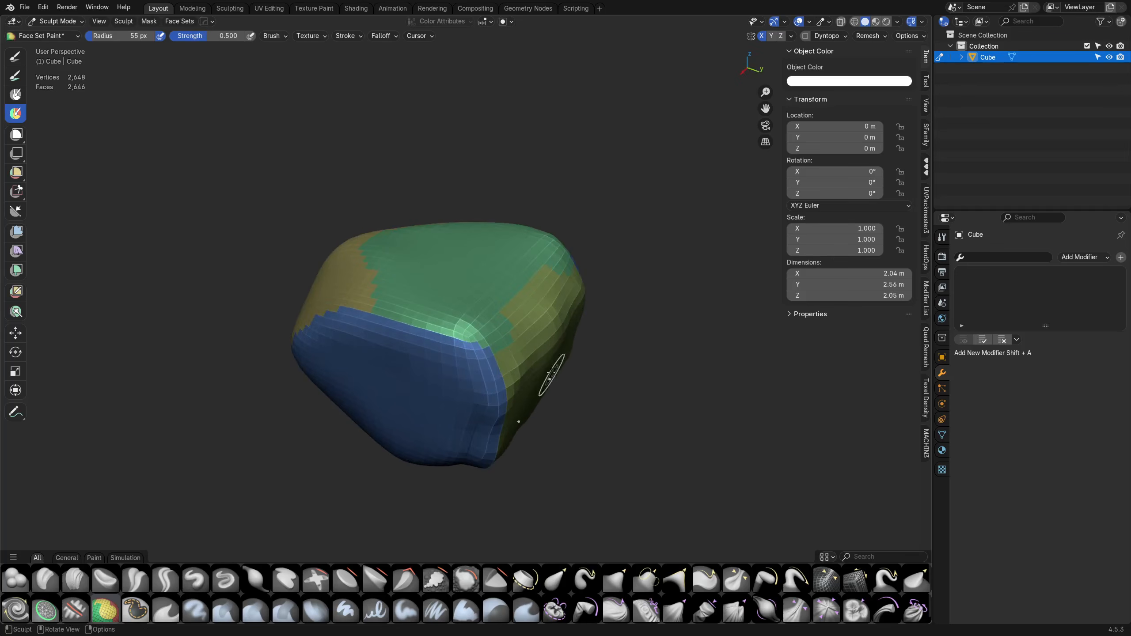
- Voxel-remesh the form at about 0.0237 m and smooth it with the Mesh Filter set to Smooth
key(shift+r)
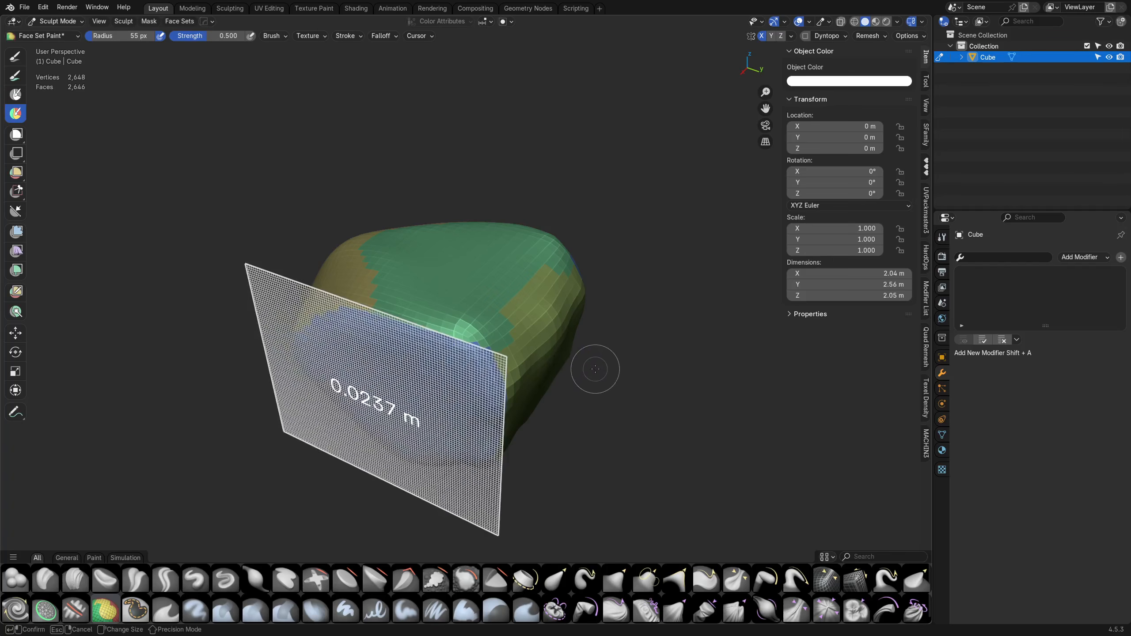
click(590, 371)
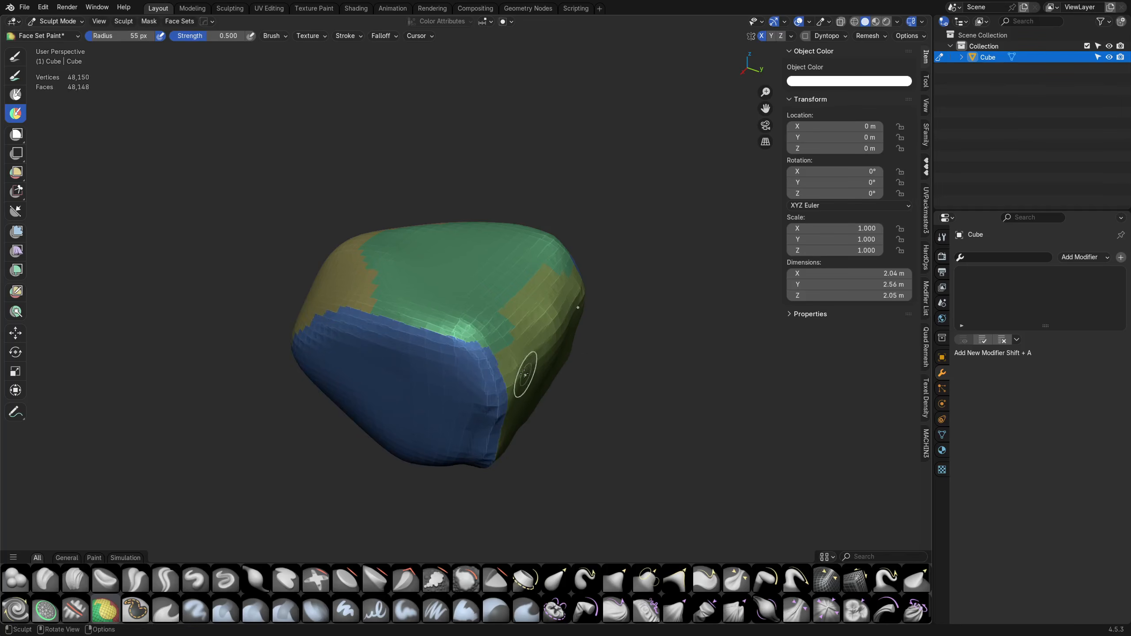
click(16, 232)
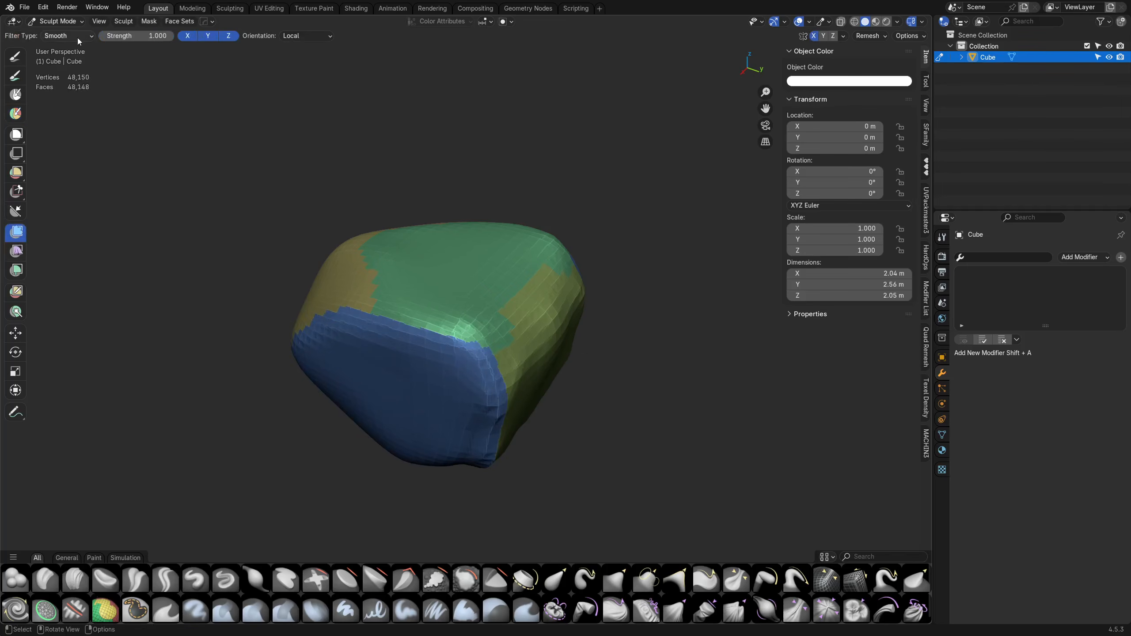
drag(408, 349, 477, 355)
- Smooth the jagged border between the yellow and purple face sets with Face Set Paint
middle_drag(462, 396, 580, 394)
middle_drag(533, 286, 487, 365)
scroll(454, 399, up, 4)
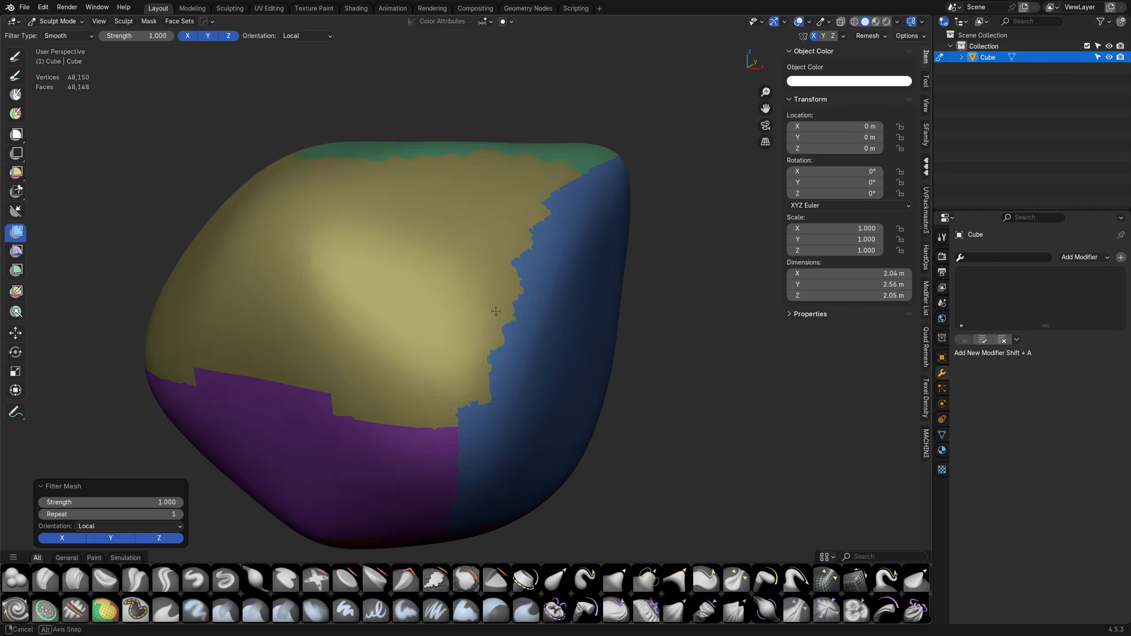
click(126, 616)
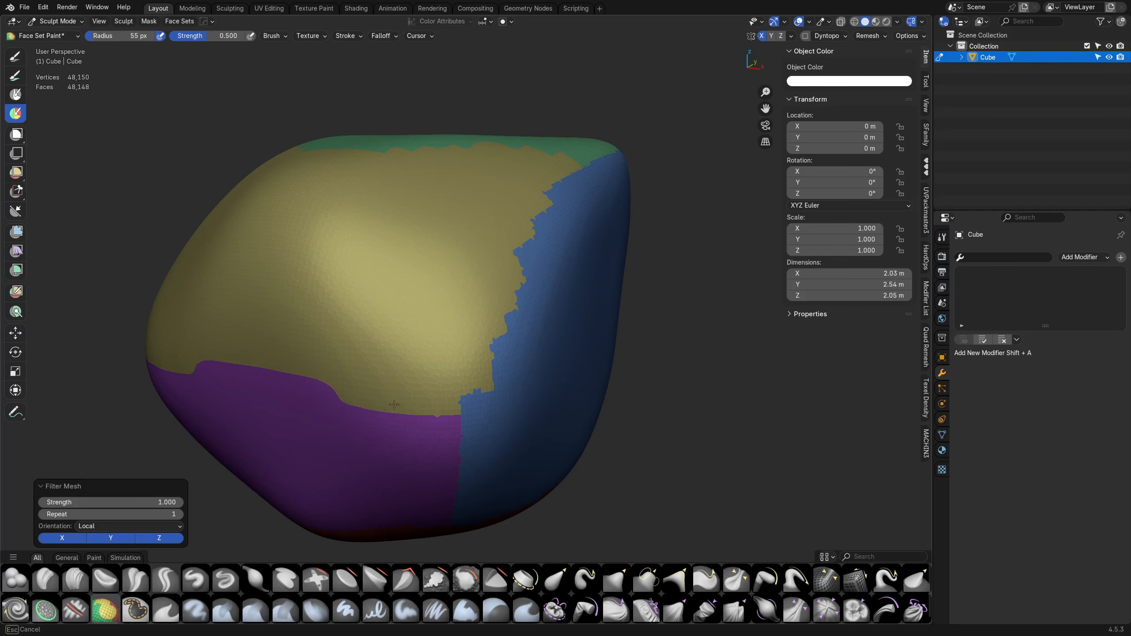
shift+drag(420, 428, 403, 423)
mouse_move(351, 408)
middle_down()
mouse_move(513, 371)
mouse_move(449, 400)
mouse_move(451, 411)
middle_up()
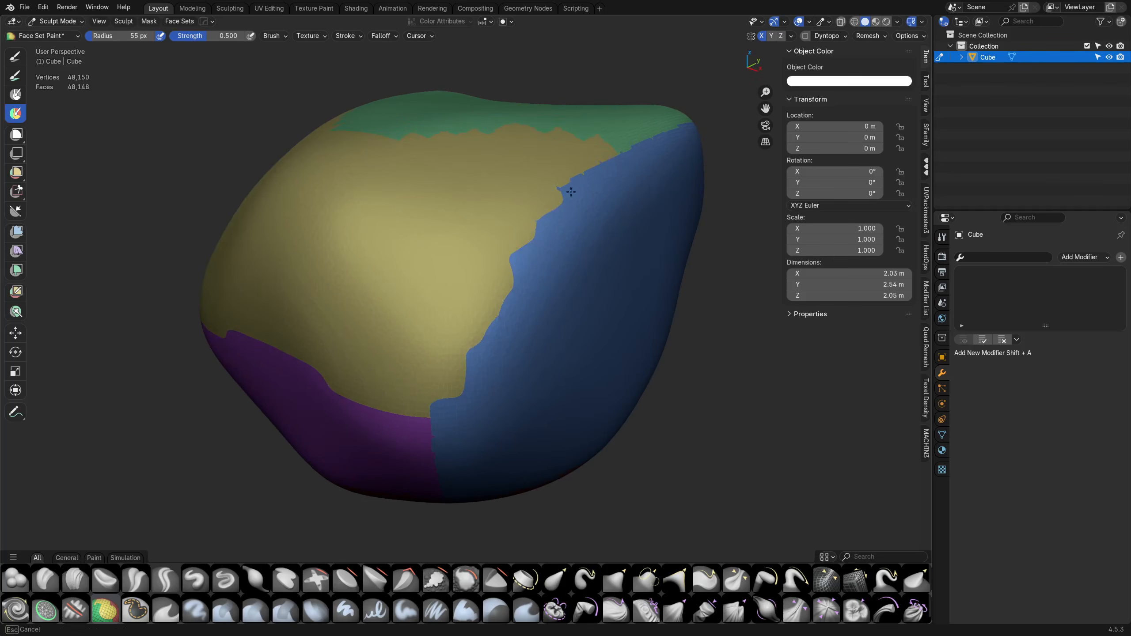
- Repaint the border between the yellow and blue face sets as a straighter diagonal line
middle_drag(486, 350, 507, 349)
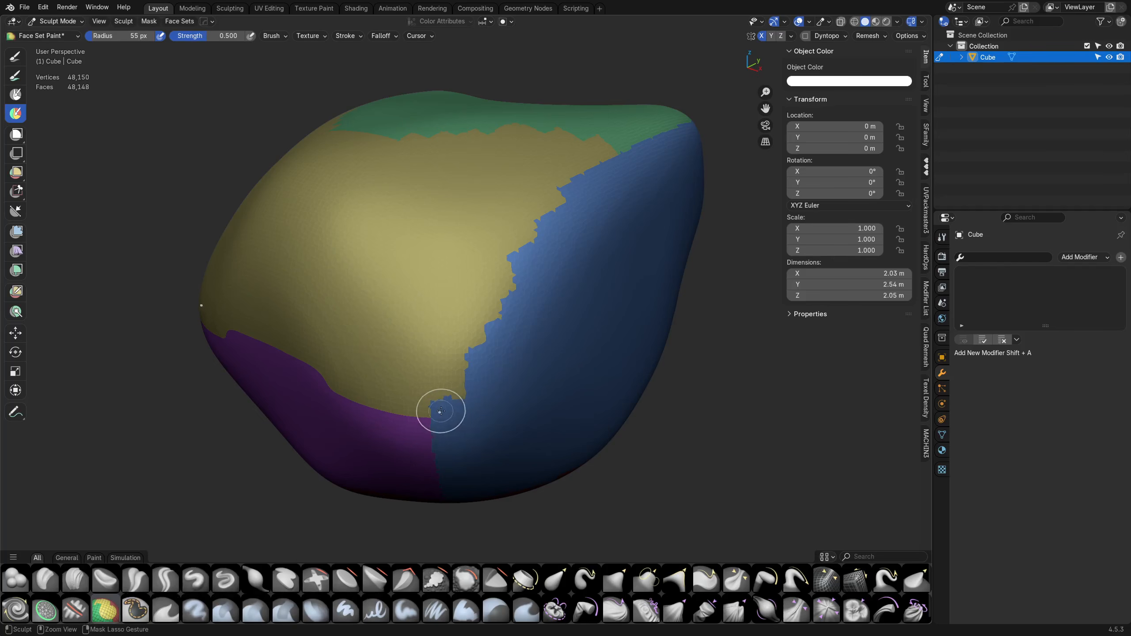
ctrl+drag(441, 410, 521, 275)
drag(467, 409, 436, 376)
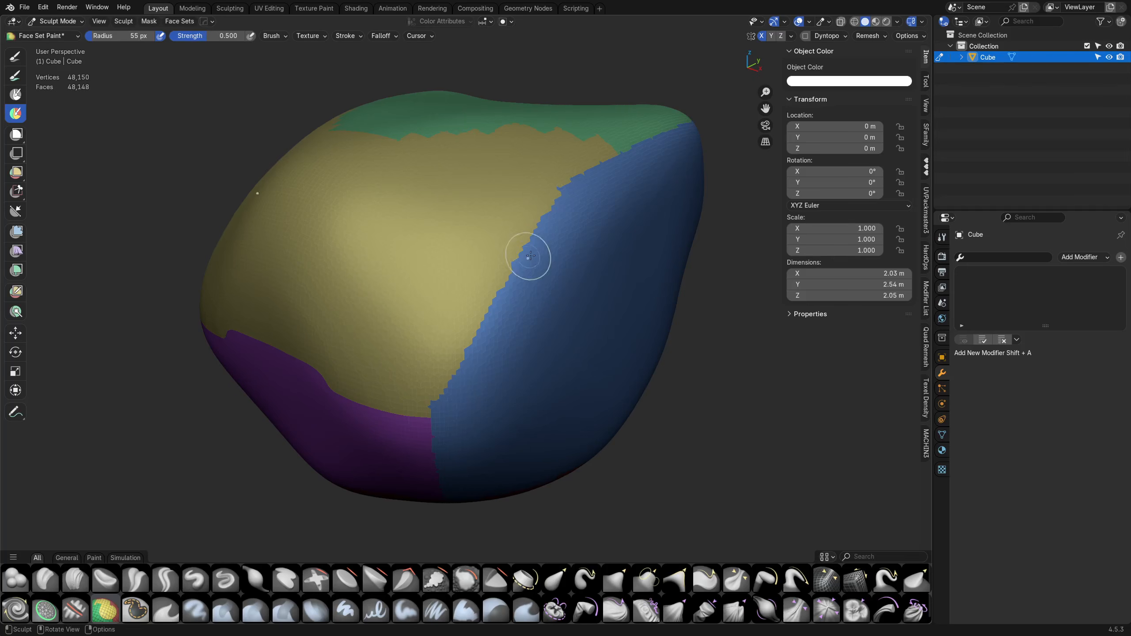
- Clean up the green and yellow face set border with Face Set Paint and repaint the stray yellow patches beside the blue edge green
middle_drag(530, 261, 550, 336)
ctrl+drag(384, 289, 389, 296)
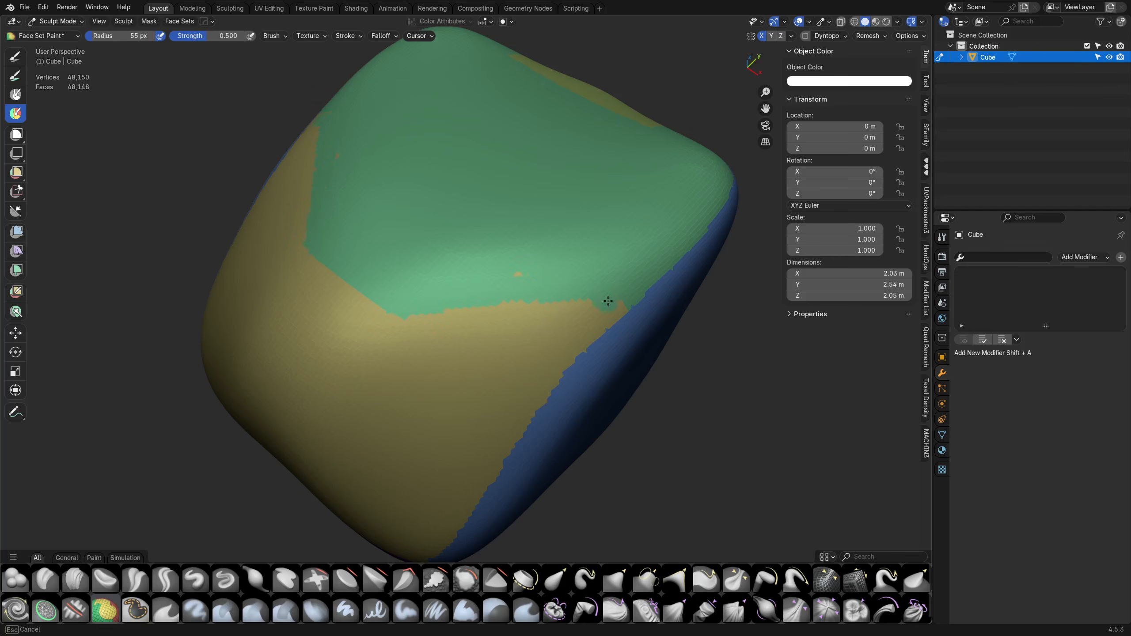
mouse_move(615, 305)
ctrl+mouse_down()
mouse_move(591, 287)
mouse_move(498, 272)
mouse_move(484, 306)
ctrl+mouse_up()
scroll(530, 276, up, 6)
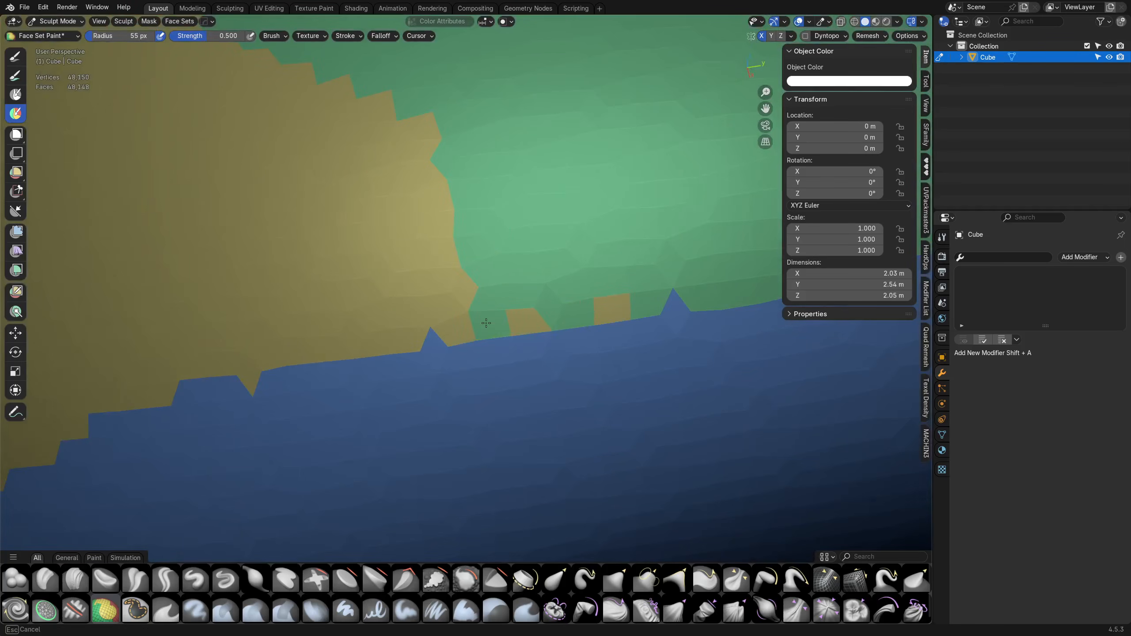
mouse_move(476, 248)
ctrl+mouse_down()
mouse_move(517, 316)
mouse_move(525, 307)
ctrl+mouse_up()
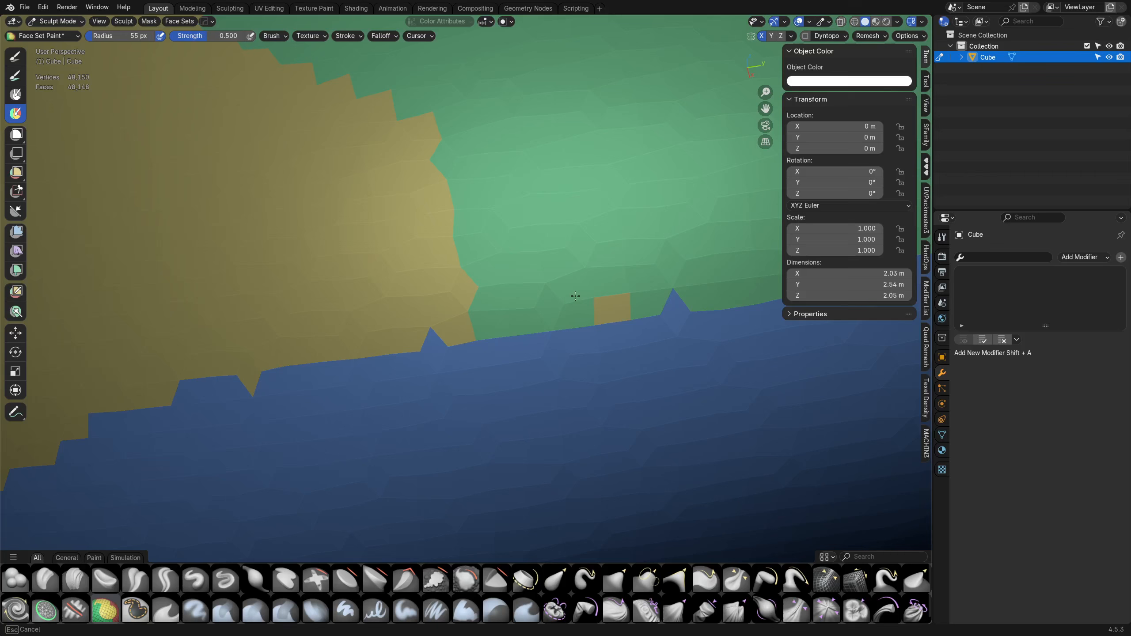
ctrl+drag(617, 296, 480, 340)
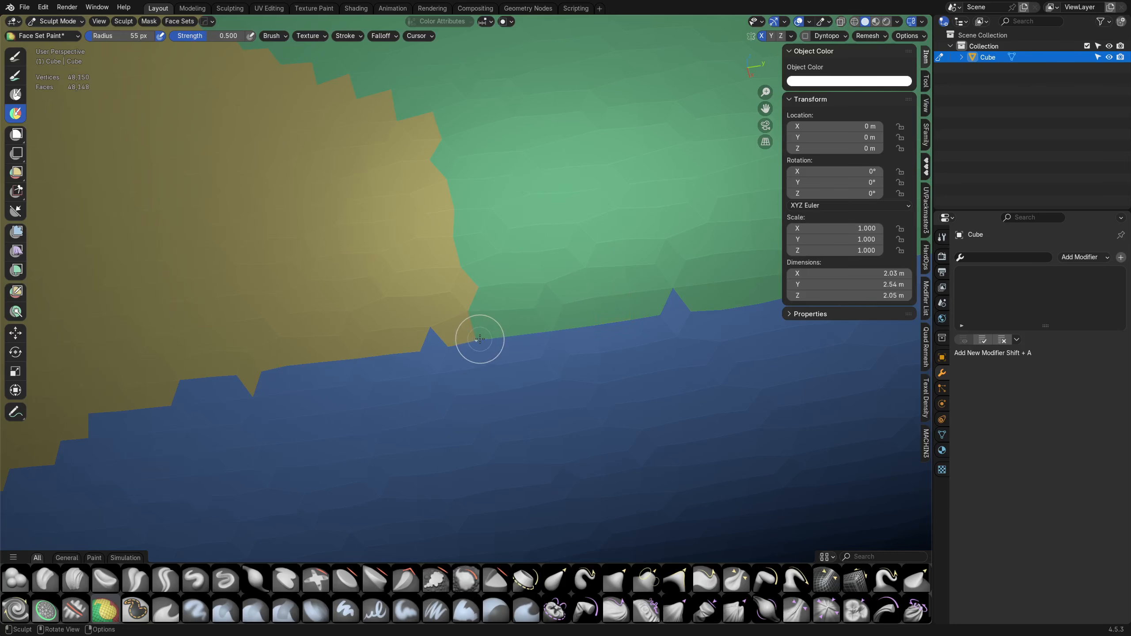
- Mask the corners where the blue face set meets yellow and green, green and olive, and olive and grey
click(141, 606)
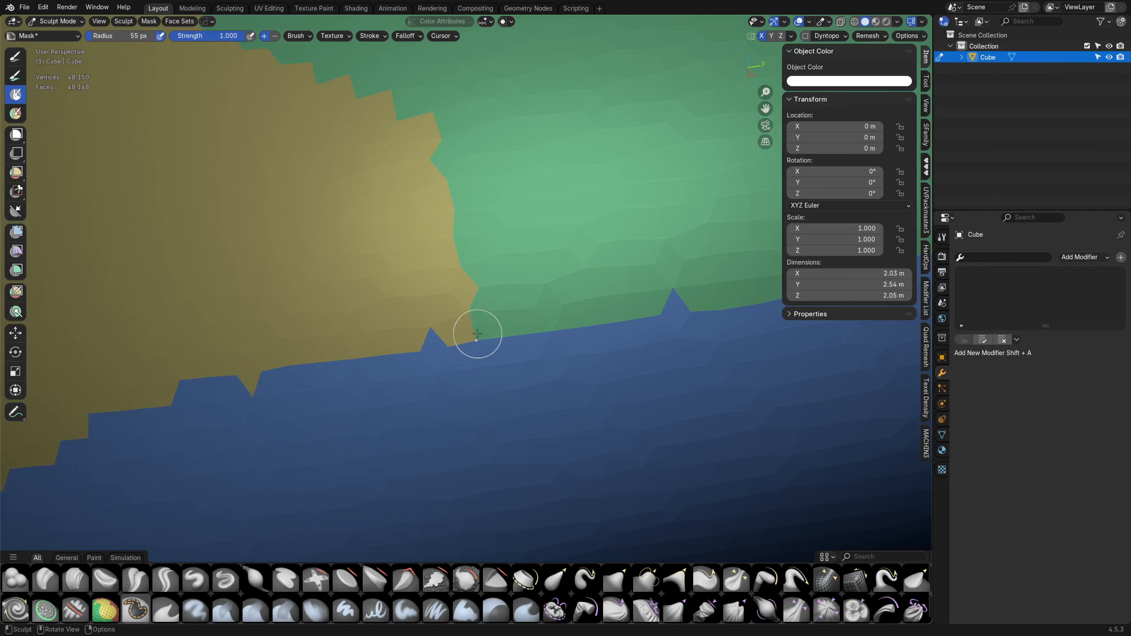
key(e)
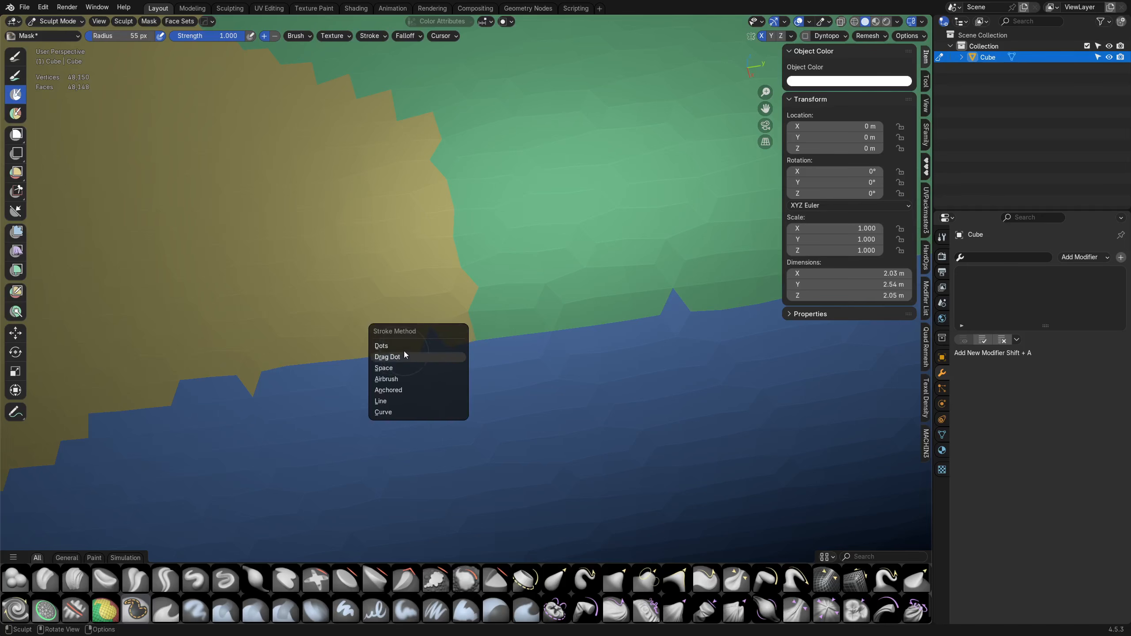
key(shift+f)
key(Escape)
click(478, 341)
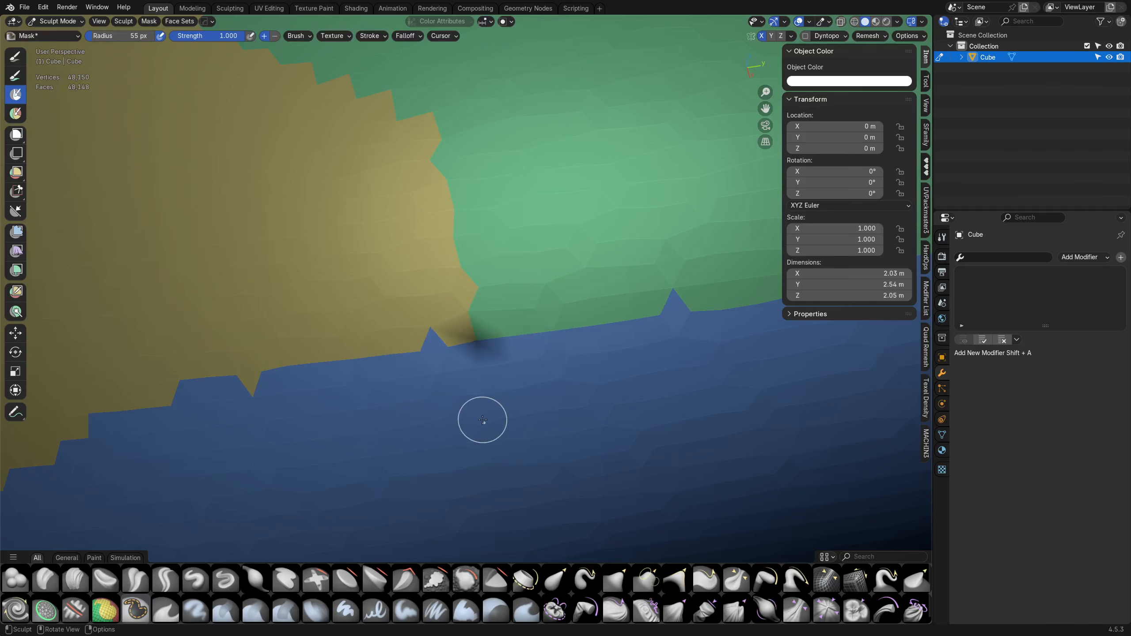
ctrl+middle_drag(597, 419, 412, 293)
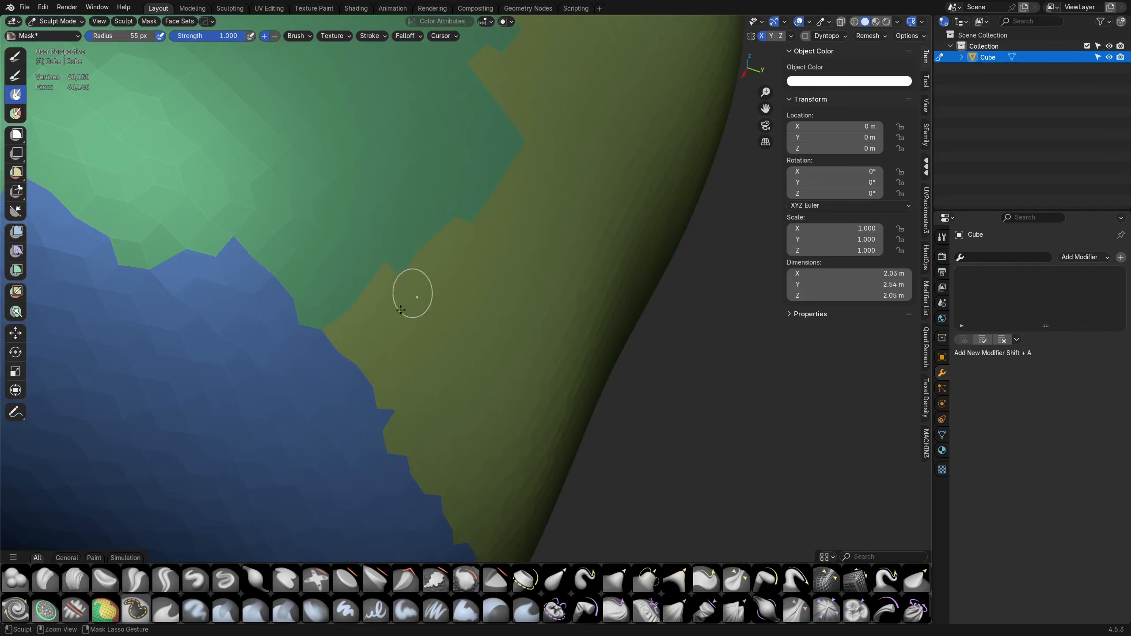
click(323, 331)
mouse_move(346, 396)
ctrl+middle_down()
mouse_move(423, 462)
mouse_move(411, 362)
mouse_move(441, 283)
mouse_move(411, 328)
mouse_move(369, 295)
ctrl+middle_up()
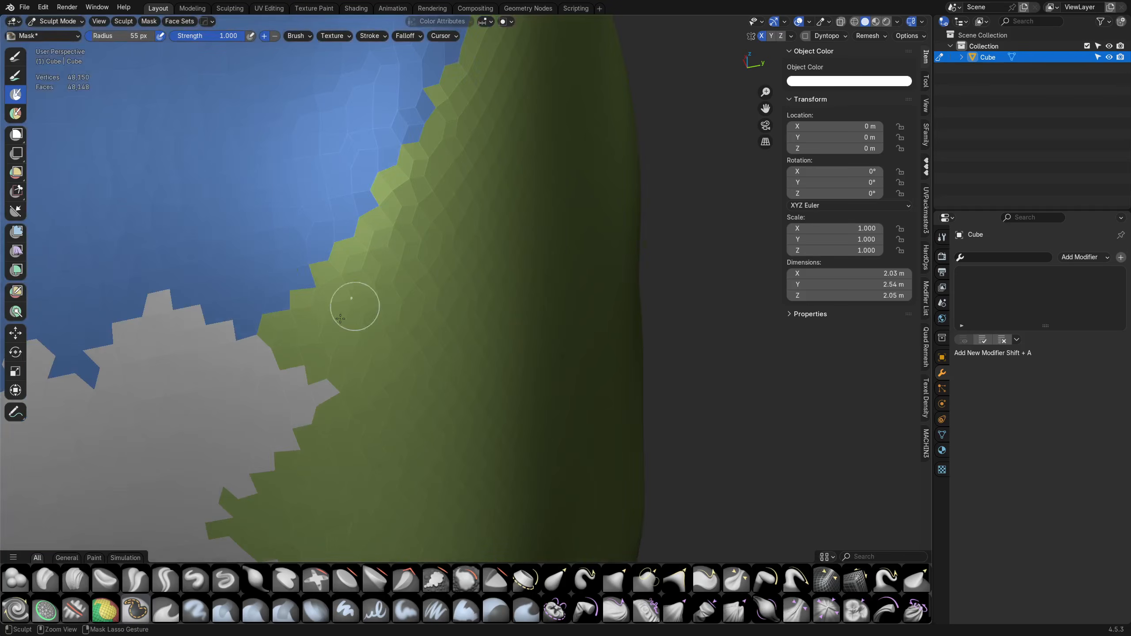
click(263, 337)
- Mask the front corner where the yellow, purple and blue face sets meet
ctrl+middle_drag(252, 297, 303, 352)
mouse_move(303, 352)
middle_down()
mouse_move(485, 329)
mouse_move(506, 283)
middle_up()
mouse_move(469, 363)
shift+middle_down()
mouse_move(494, 321)
mouse_move(483, 352)
mouse_move(499, 330)
mouse_move(473, 364)
mouse_move(478, 400)
mouse_move(453, 319)
mouse_move(476, 355)
shift+middle_up()
middle_drag(485, 225, 462, 365)
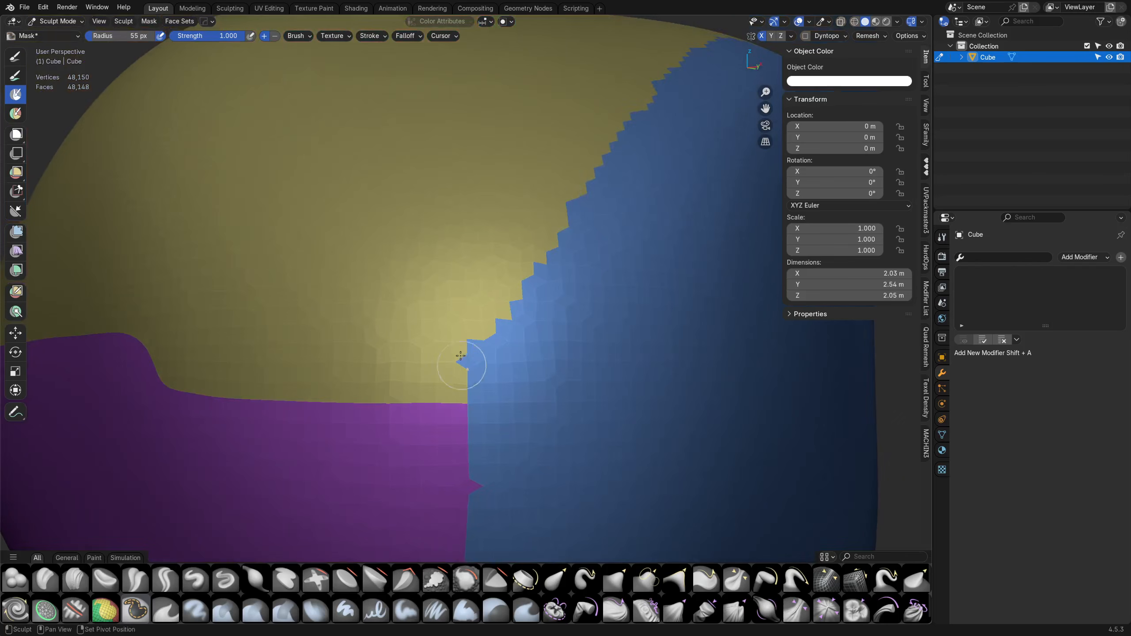
scroll(469, 406, up, 3)
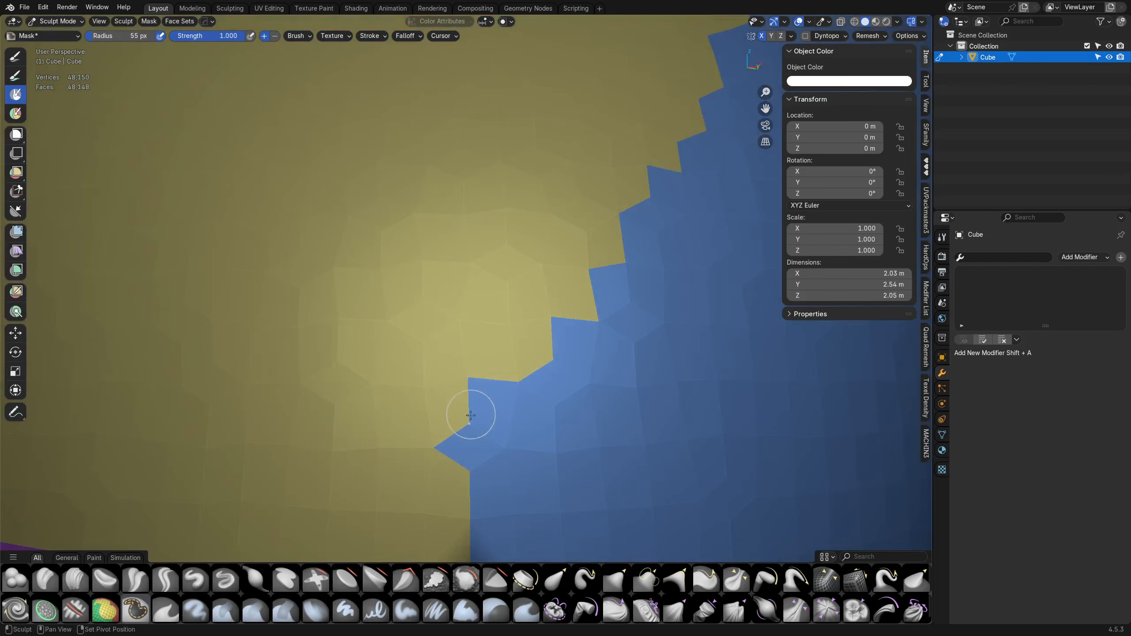
middle_drag(474, 409, 459, 329)
click(436, 126)
scroll(445, 254, down, 5)
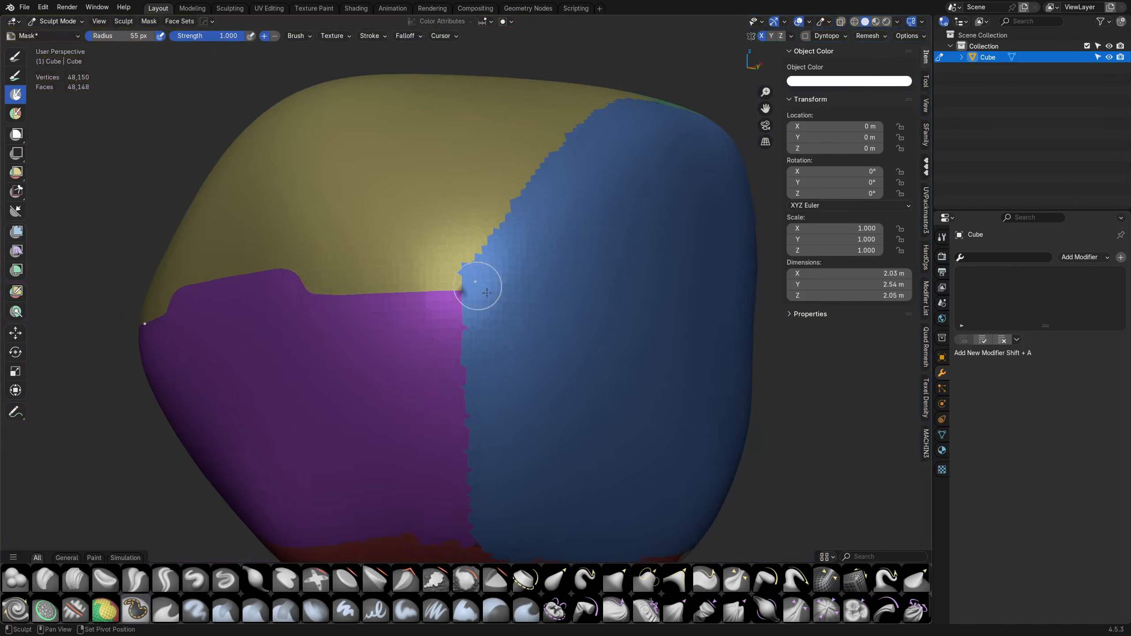
- Mask the curved bends along the border between the yellow and purple face sets
middle_drag(483, 288, 565, 348)
scroll(496, 332, up, 1)
mouse_move(496, 333)
ctrl+middle_down()
mouse_move(497, 306)
mouse_move(478, 310)
ctrl+middle_up()
middle_drag(435, 267, 427, 288)
mouse_move(375, 299)
mouse_down()
mouse_move(472, 307)
mouse_move(523, 348)
mouse_up()
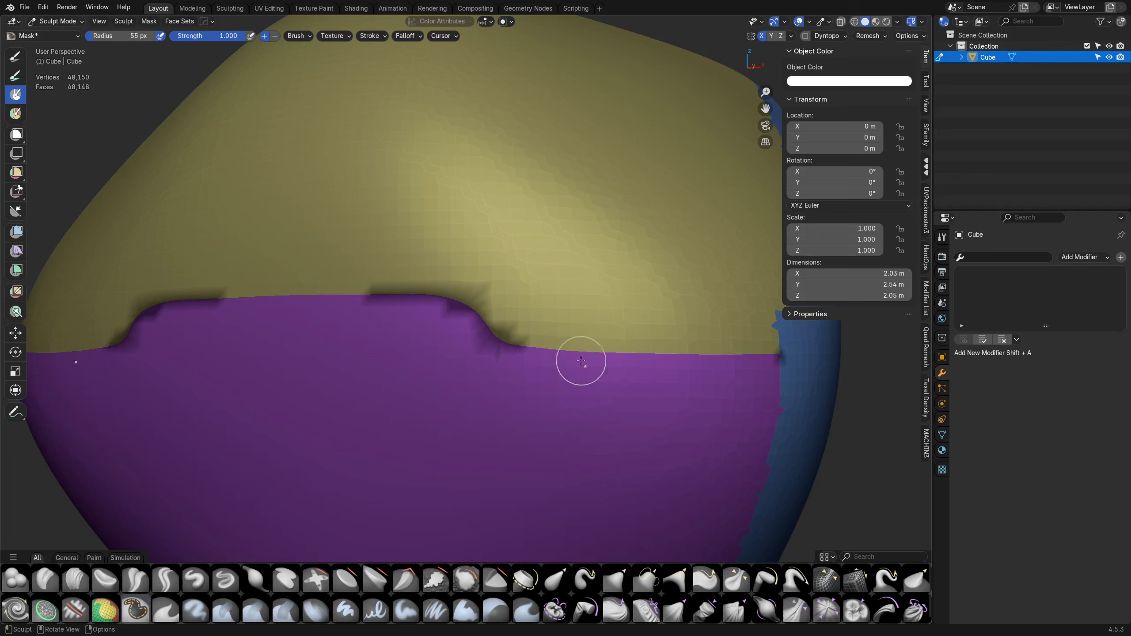
- Activate the Mesh Filter and set its type to Relax Face Sets
scroll(547, 371, down, 6)
mouse_move(555, 392)
middle_down()
mouse_move(386, 447)
mouse_move(427, 368)
middle_up()
click(16, 234)
click(73, 37)
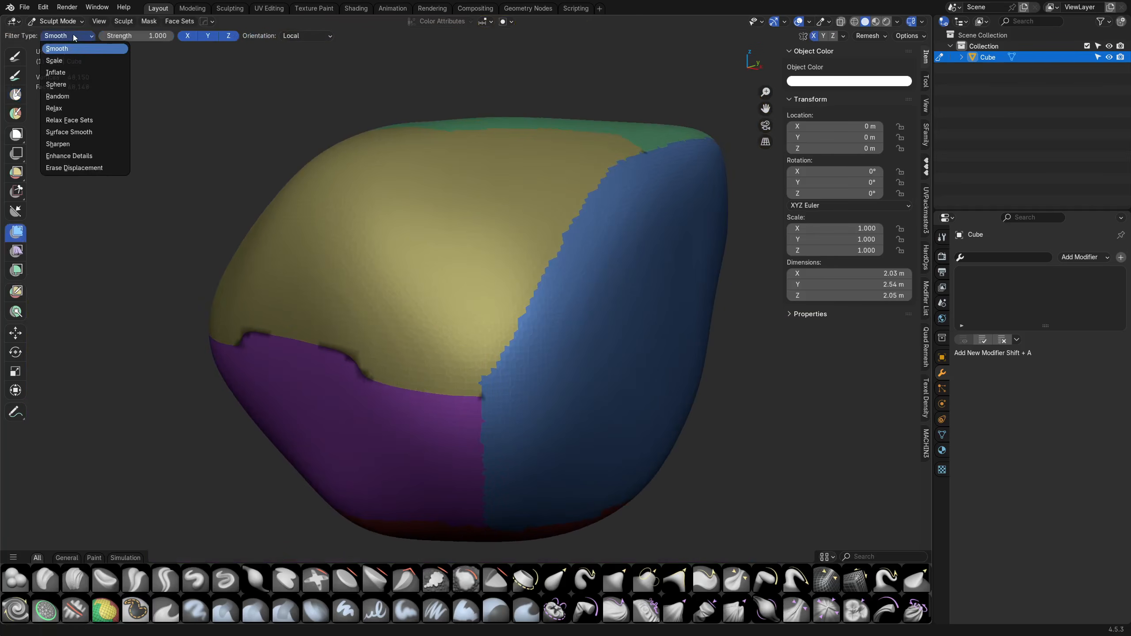
click(90, 124)
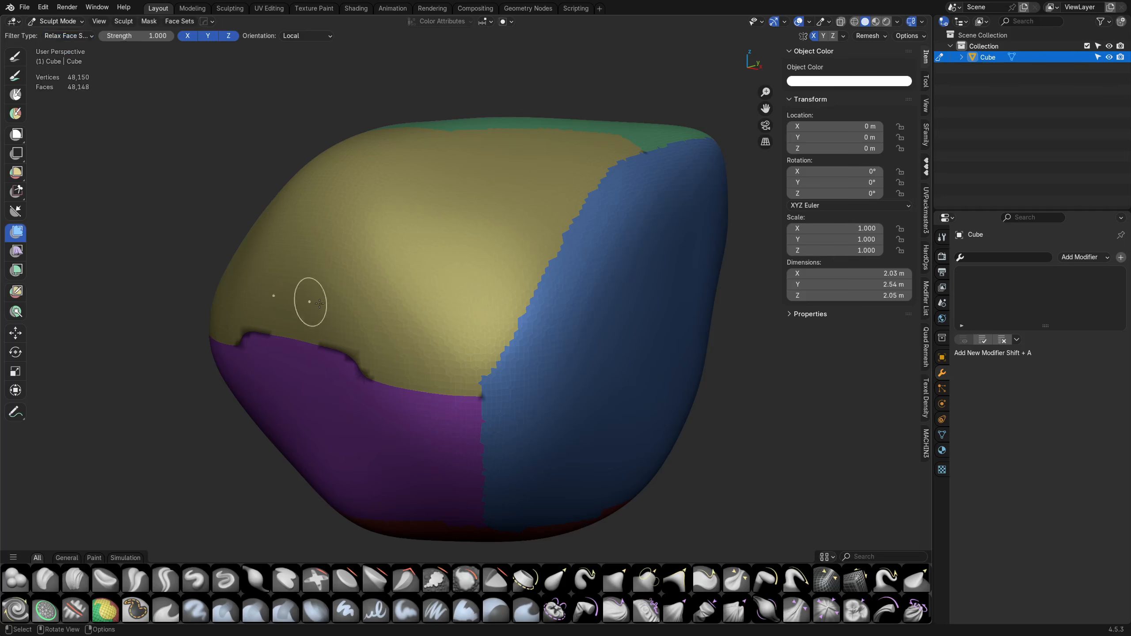
- Try relaxing the face set borders around the whole form with the filter, and undo it
middle_drag(252, 283, 416, 286)
drag(411, 292, 456, 308)
mouse_move(527, 294)
middle_down()
mouse_move(497, 298)
mouse_move(497, 328)
mouse_move(428, 347)
mouse_move(449, 336)
mouse_move(441, 332)
middle_up()
drag(449, 324, 514, 318)
drag(652, 305, 708, 300)
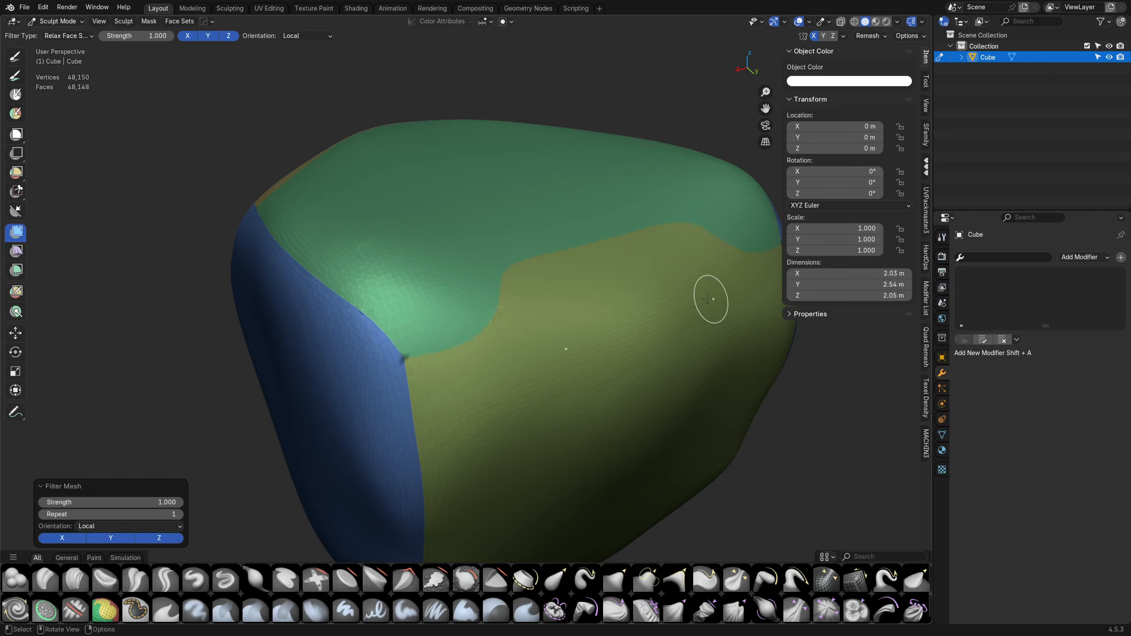
key(ctrl+z)
- Mask the corner points along the green and olive border on the back of the form
middle_drag(491, 361, 465, 361)
ctrl+middle_drag(465, 361, 458, 340)
shift+middle_drag(458, 341, 505, 323)
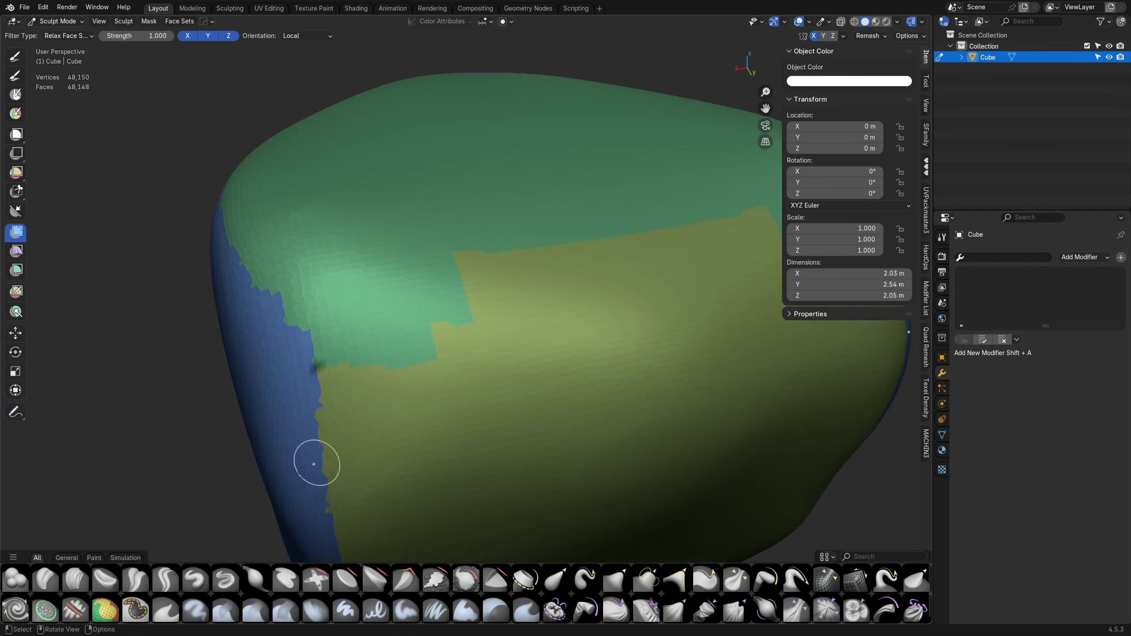
click(135, 609)
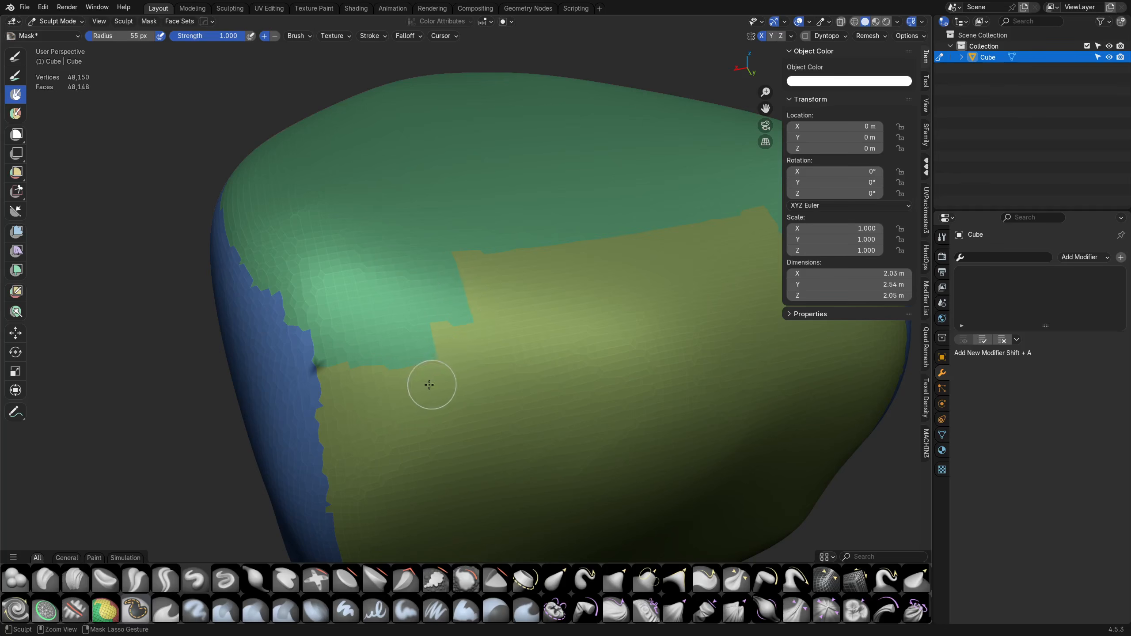
ctrl+middle_drag(435, 379, 434, 321)
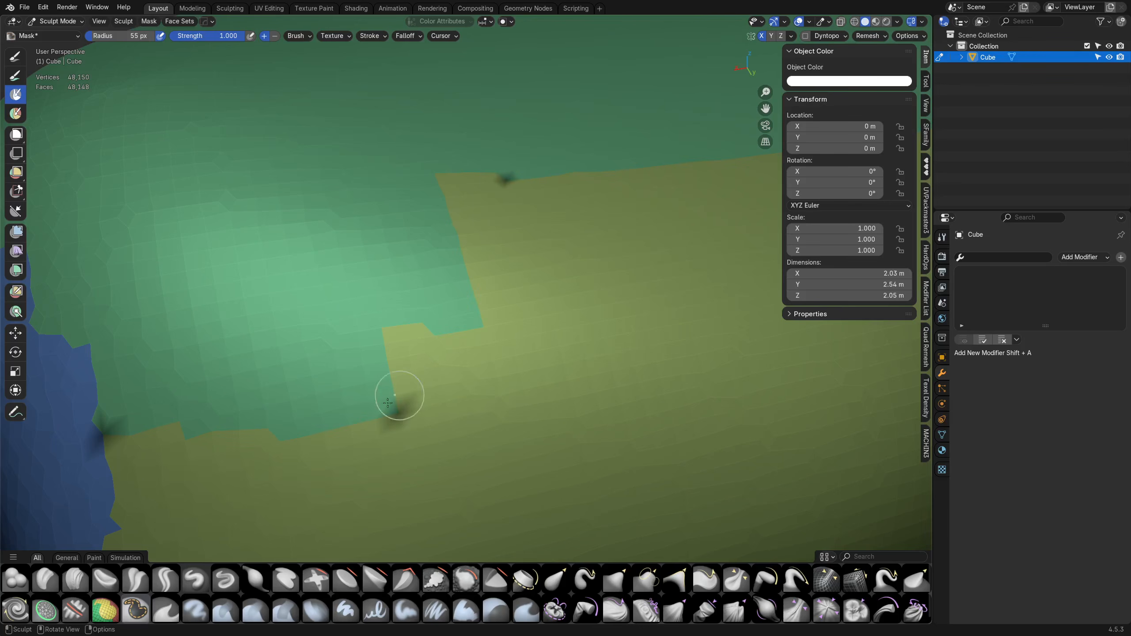
- Try the Relax Face Sets filter with the back corners masked, and undo it
click(17, 232)
drag(282, 298, 543, 323)
scroll(543, 323, down, 5)
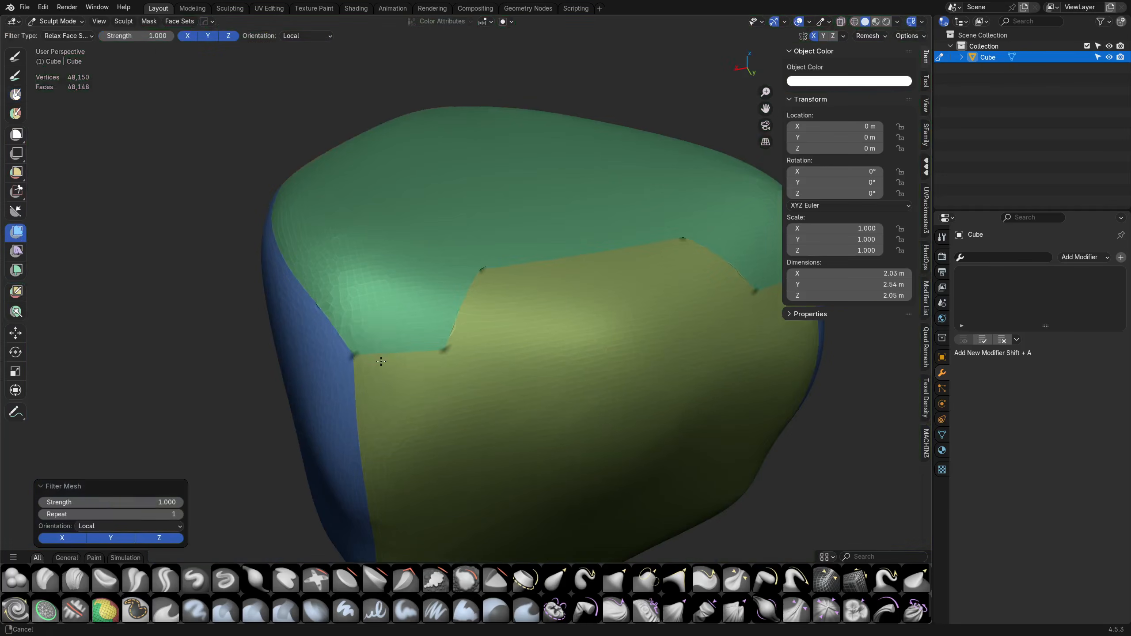
middle_drag(441, 308, 582, 370)
key(ctrl+z)
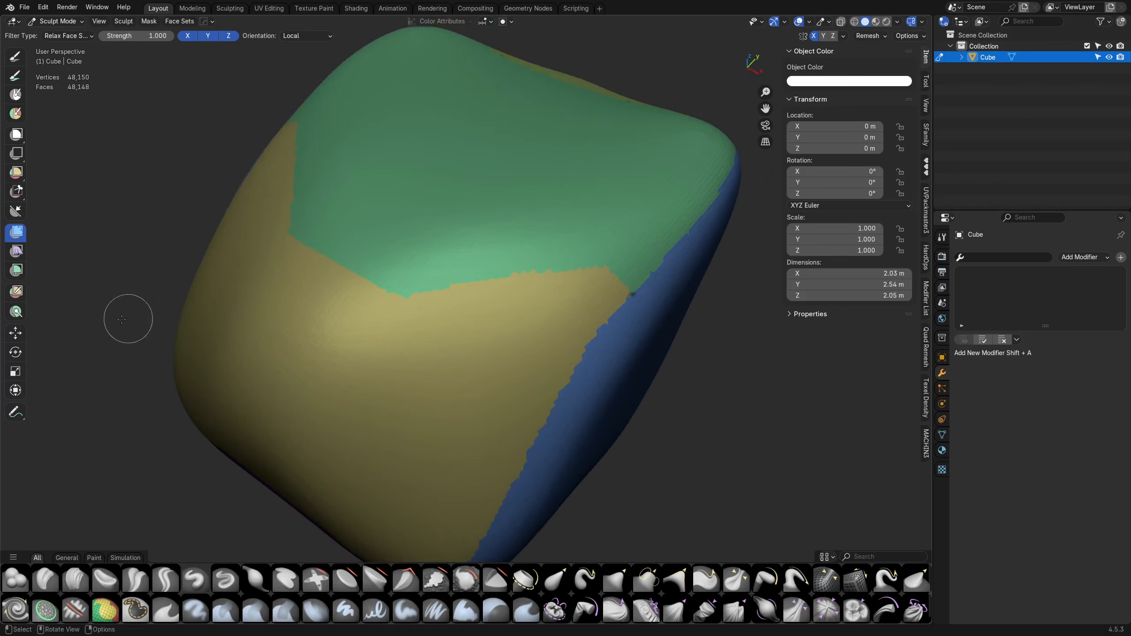
- Mask the corner points along the green and yellow border on the upper front of the form
key(m)
ctrl+middle_drag(380, 371, 407, 253)
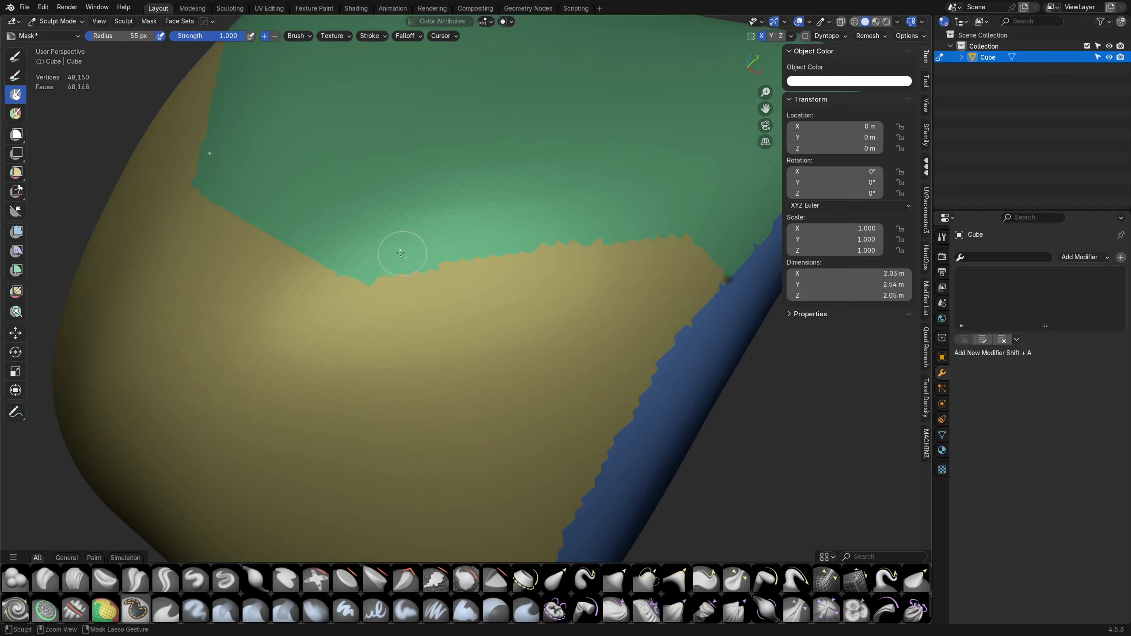
click(371, 284)
middle_drag(594, 290, 641, 314)
ctrl+middle_drag(471, 370, 498, 236)
key(ctrl+z)
click(547, 335)
ctrl+middle_drag(562, 331, 574, 352)
shift+middle_drag(587, 330, 509, 354)
ctrl+middle_drag(581, 301, 591, 283)
click(617, 276)
- Relax the jagged face set borders with the Relax Face Sets mesh filter, keeping the masked corners pinned
ctrl+middle_drag(562, 325, 507, 405)
shift+middle_drag(400, 395, 473, 365)
click(17, 231)
drag(383, 376, 387, 378)
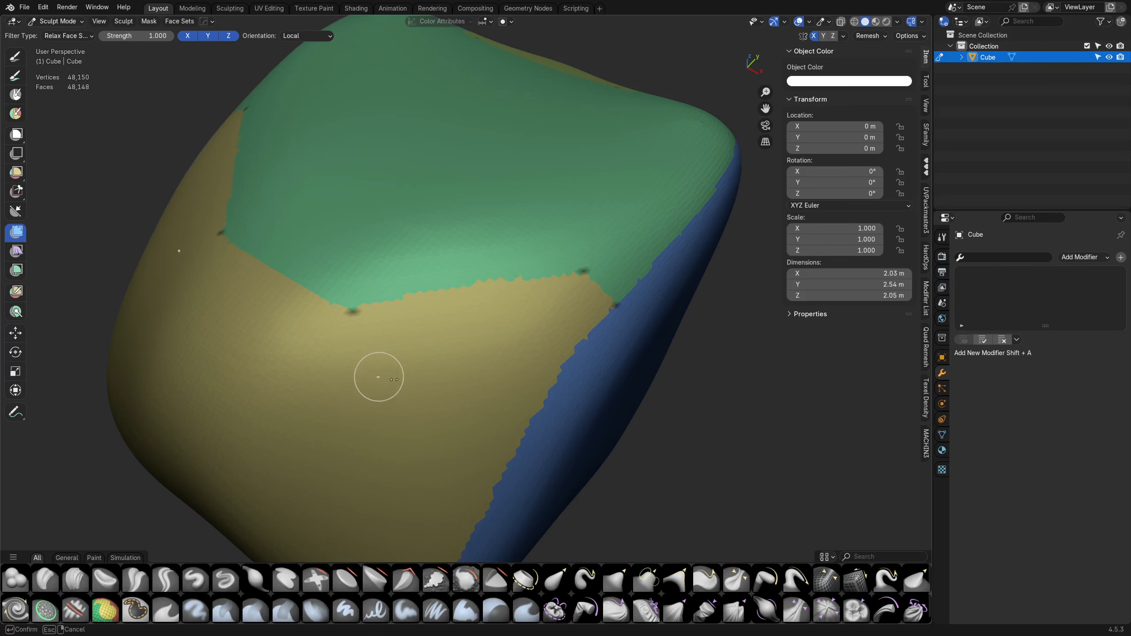
drag(567, 385, 412, 349)
mouse_move(632, 398)
middle_down()
mouse_move(513, 331)
mouse_move(497, 295)
mouse_move(544, 267)
mouse_move(538, 252)
middle_up()
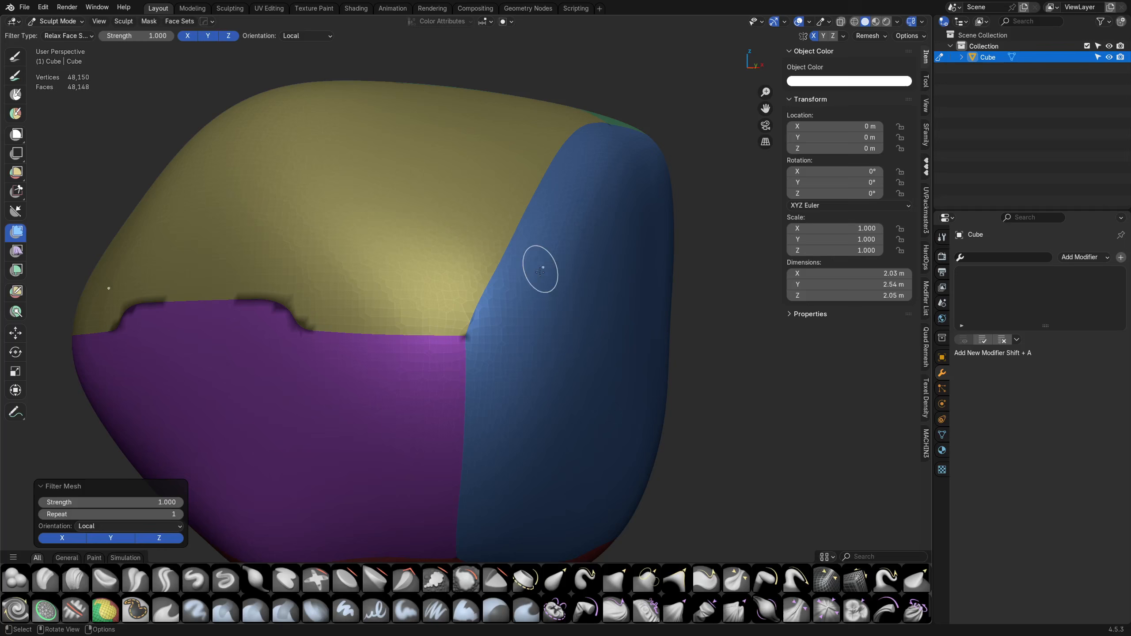
scroll(507, 303, down, 3)
mouse_move(491, 435)
middle_down()
mouse_move(576, 417)
mouse_move(493, 319)
mouse_move(467, 308)
middle_up()
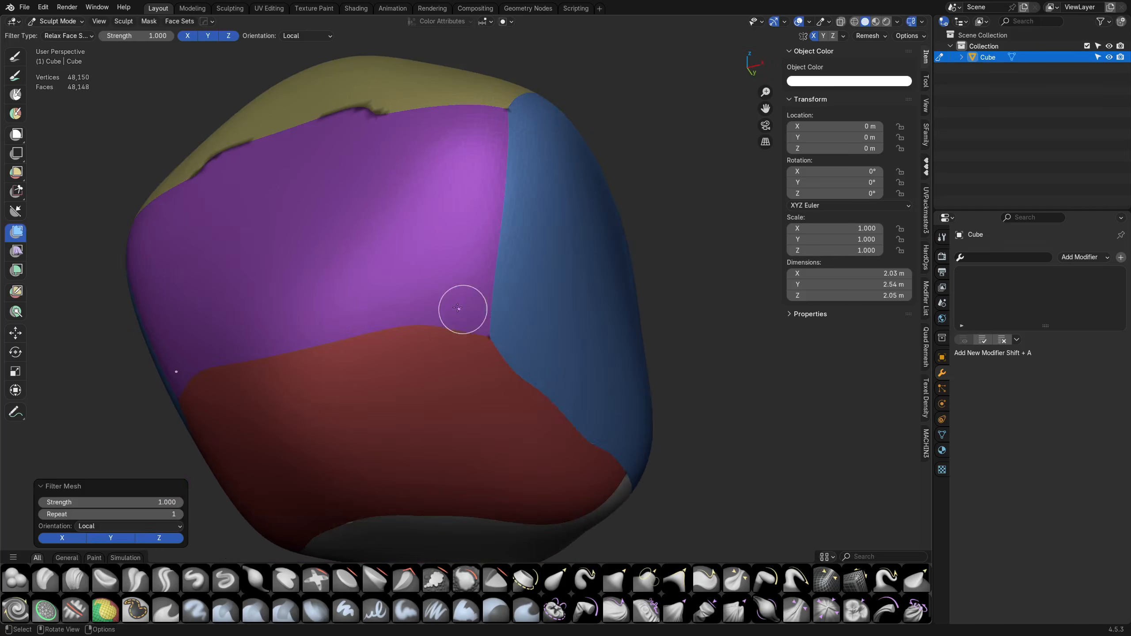
mouse_move(561, 308)
middle_down()
mouse_move(528, 282)
mouse_move(471, 270)
middle_up()
mouse_move(415, 329)
middle_down()
mouse_move(499, 294)
mouse_move(495, 334)
middle_up()
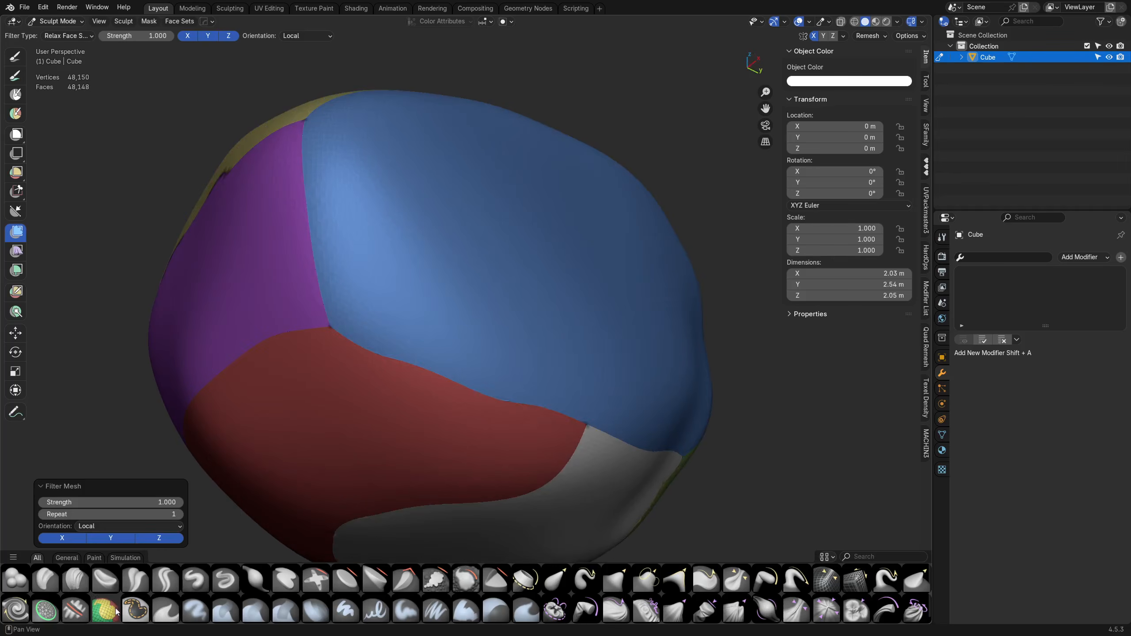
- Set the Face Set Paint strength to 1.000 and even out the border between the blue and red face sets
click(116, 611)
mouse_move(272, 523)
middle_down()
mouse_move(401, 423)
mouse_move(442, 405)
mouse_move(496, 405)
middle_up()
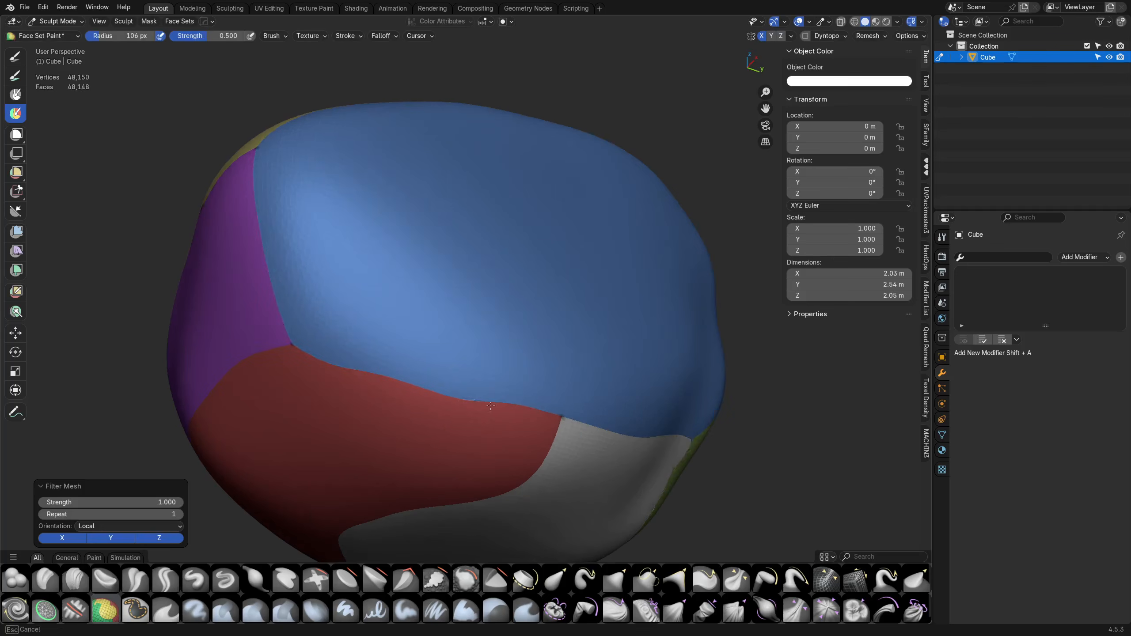
key(shift+f)
click(525, 394)
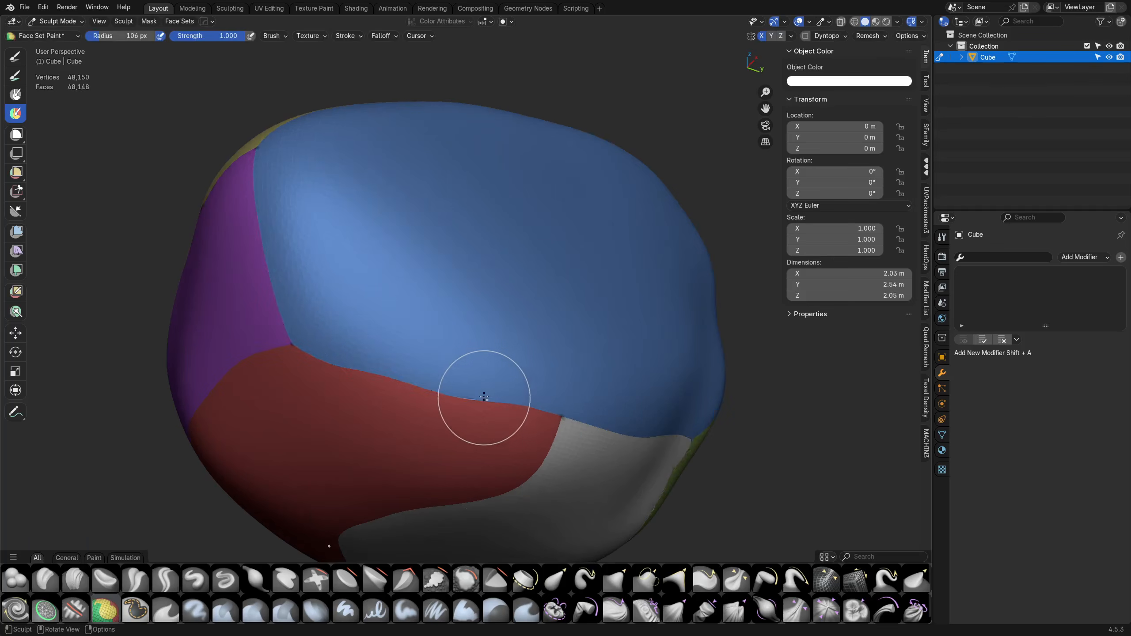
drag(468, 388, 517, 409)
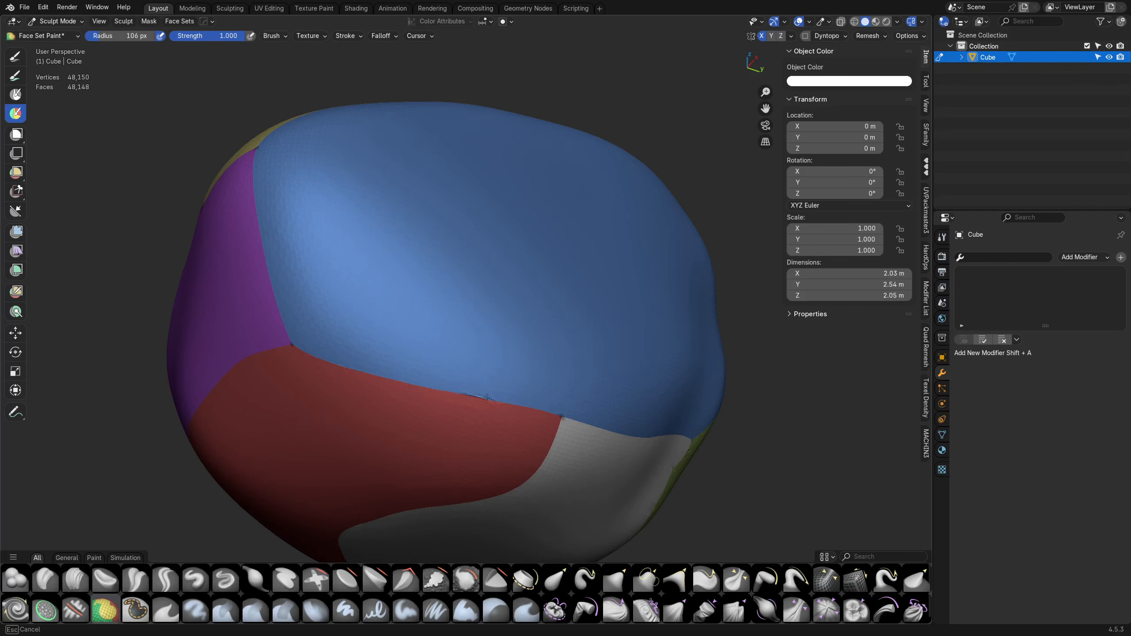
mouse_move(505, 412)
middle_down()
mouse_move(456, 434)
mouse_move(483, 369)
middle_up()
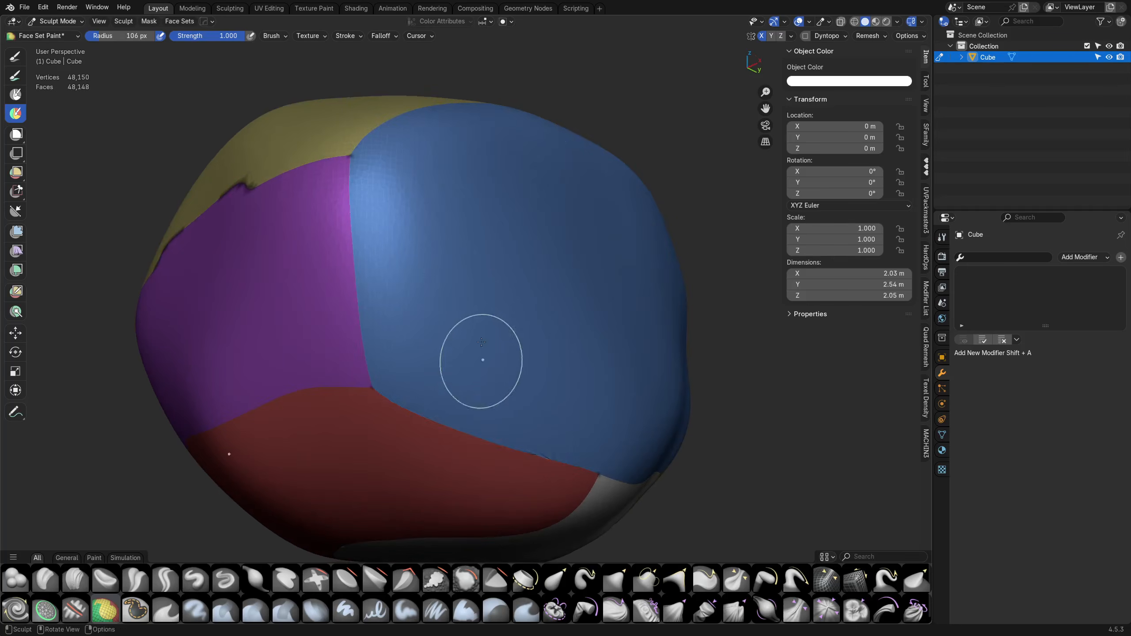
- Enable Face Sets Boundary auto-masking and return to the Mesh Filter to choose its type
click(507, 22)
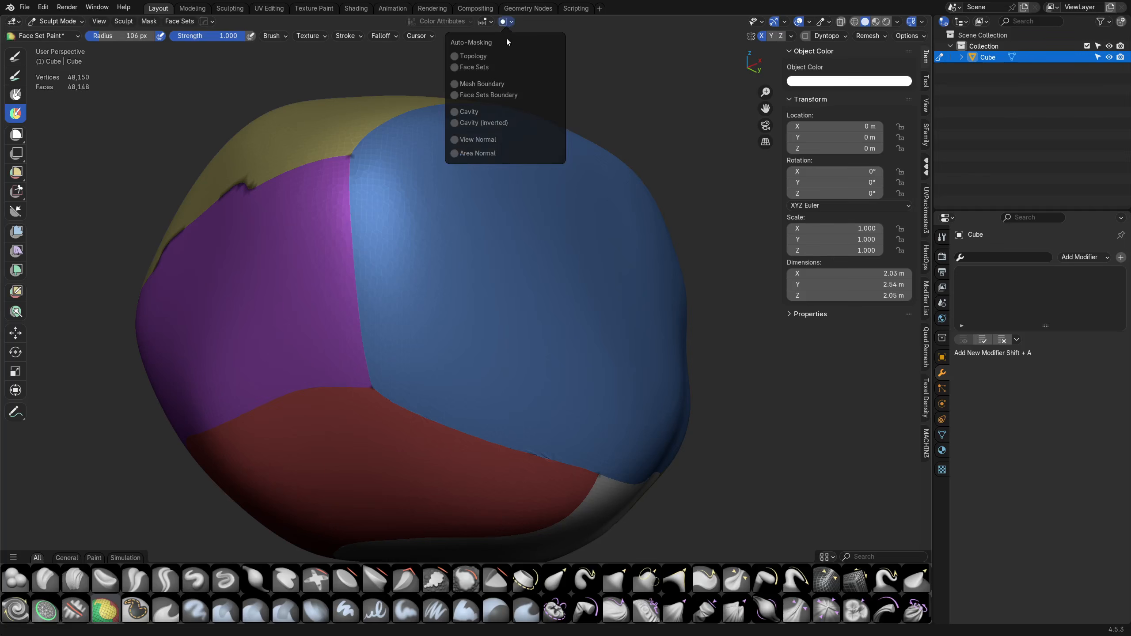
click(485, 96)
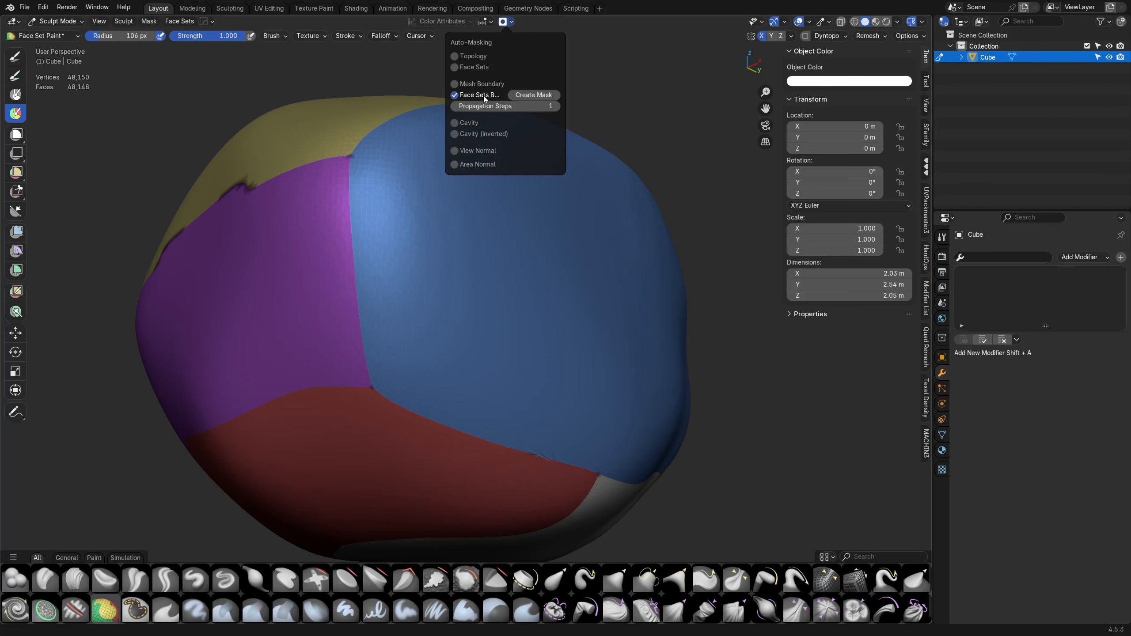
click(16, 232)
click(67, 36)
- Try filtering the mesh with the face set boundaries auto-masked, and undo it
mouse_move(390, 295)
mouse_down()
mouse_move(453, 308)
mouse_move(424, 316)
mouse_move(439, 320)
mouse_move(596, 334)
mouse_up()
key(ctrl+z)
middle_drag(467, 338, 419, 252)
key(ctrl+z)
- Apply the mesh filter repeatedly to the surface inside the face sets, with their boundaries auto-masked
drag(427, 253, 616, 271)
middle_drag(587, 270, 454, 310)
drag(454, 311, 535, 336)
middle_drag(535, 336, 435, 378)
drag(458, 297, 489, 306)
middle_drag(565, 294, 530, 295)
- Even out the mesh along the blue and red border with the Relax Slide brush and clear the mask
click(874, 575)
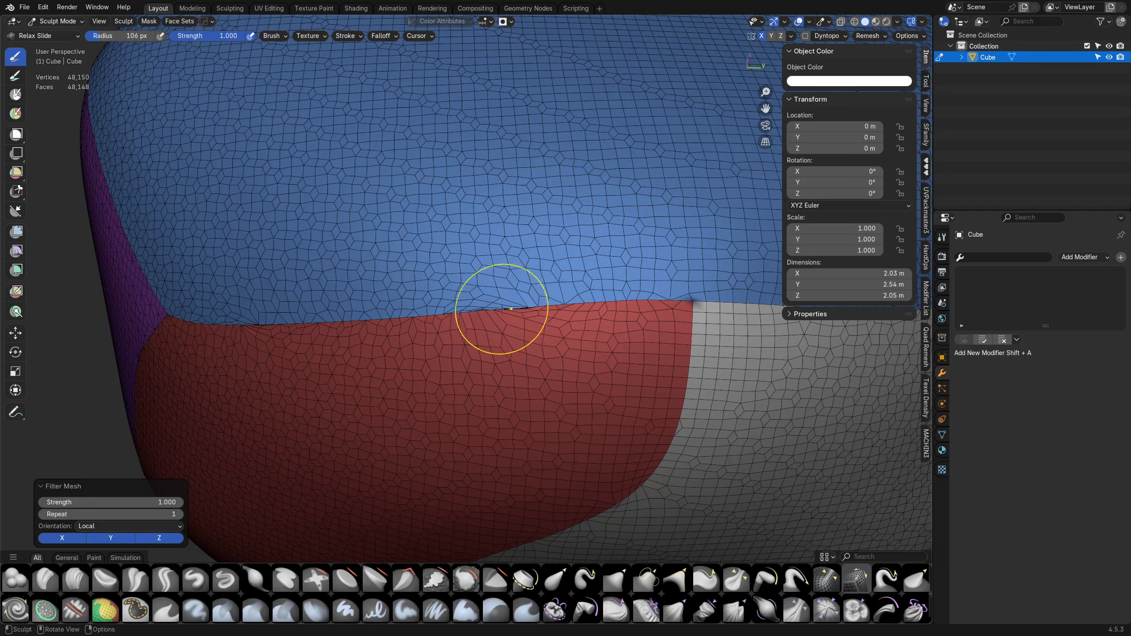
mouse_move(512, 333)
mouse_down()
mouse_move(525, 318)
mouse_move(448, 342)
mouse_move(456, 377)
mouse_move(453, 362)
mouse_move(411, 363)
mouse_move(469, 279)
mouse_move(470, 298)
mouse_up()
mouse_move(469, 298)
middle_down()
mouse_move(570, 359)
mouse_move(568, 293)
mouse_move(573, 337)
mouse_move(536, 344)
mouse_move(508, 341)
mouse_move(421, 286)
mouse_move(543, 321)
mouse_move(504, 399)
mouse_move(507, 421)
mouse_move(517, 386)
middle_up()
key(a)
click(570, 382)
- Shade the form smooth in Object Mode and switch it to Edit Mode
scroll(529, 418, down, 4)
key(Tab)
mouse_move(528, 426)
middle_down()
mouse_move(523, 415)
mouse_move(612, 418)
mouse_move(543, 384)
mouse_move(611, 404)
mouse_move(742, 386)
mouse_move(713, 374)
mouse_move(560, 384)
mouse_move(492, 454)
mouse_move(494, 432)
middle_up()
click(552, 358)
scroll(548, 383, down, 3)
right_click(495, 433)
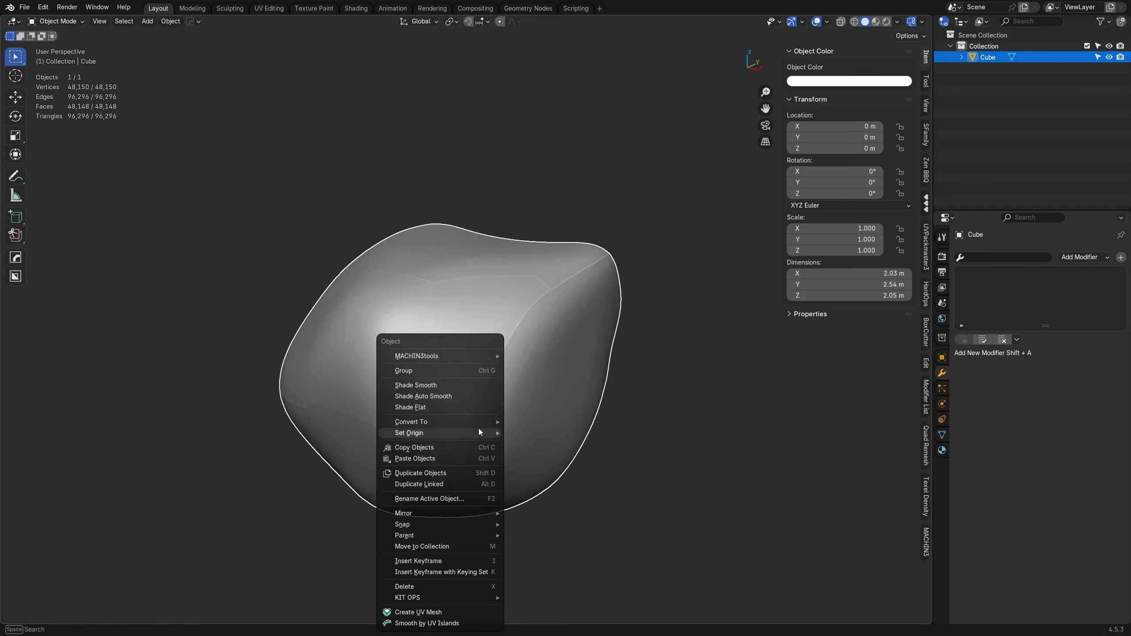
click(449, 386)
key(Tab)
click(509, 389)
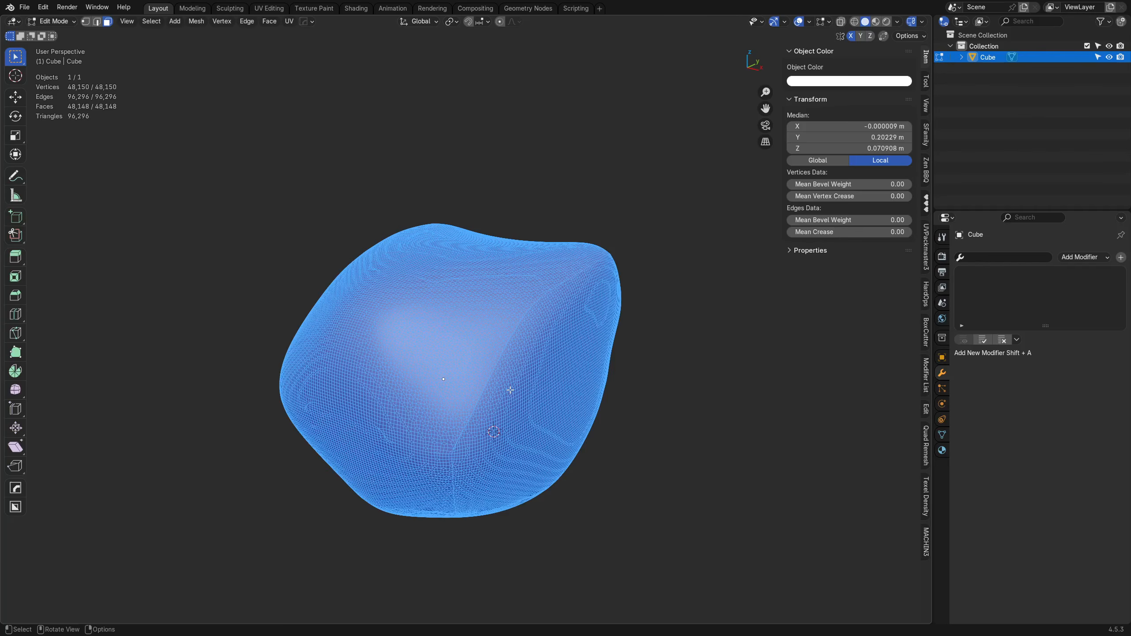
- Return the cube to Sculpt Mode and convert its face sets to materials
key(Tab)
key(alt+a)
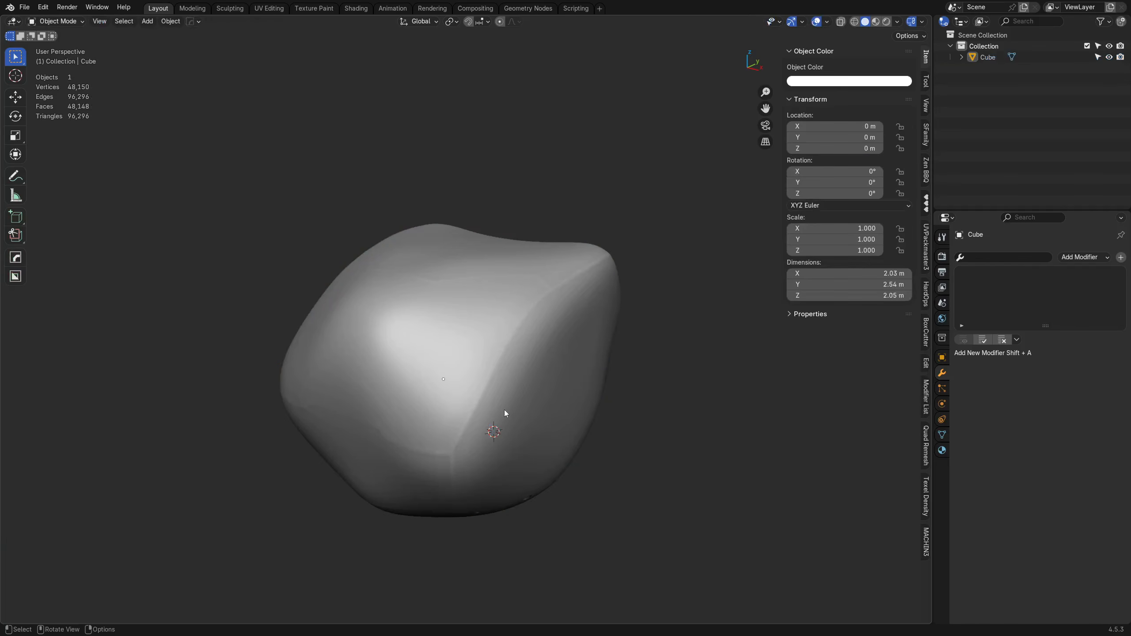
middle_drag(503, 411, 500, 322)
click(507, 339)
key(ctrl+Tab)
click(512, 396)
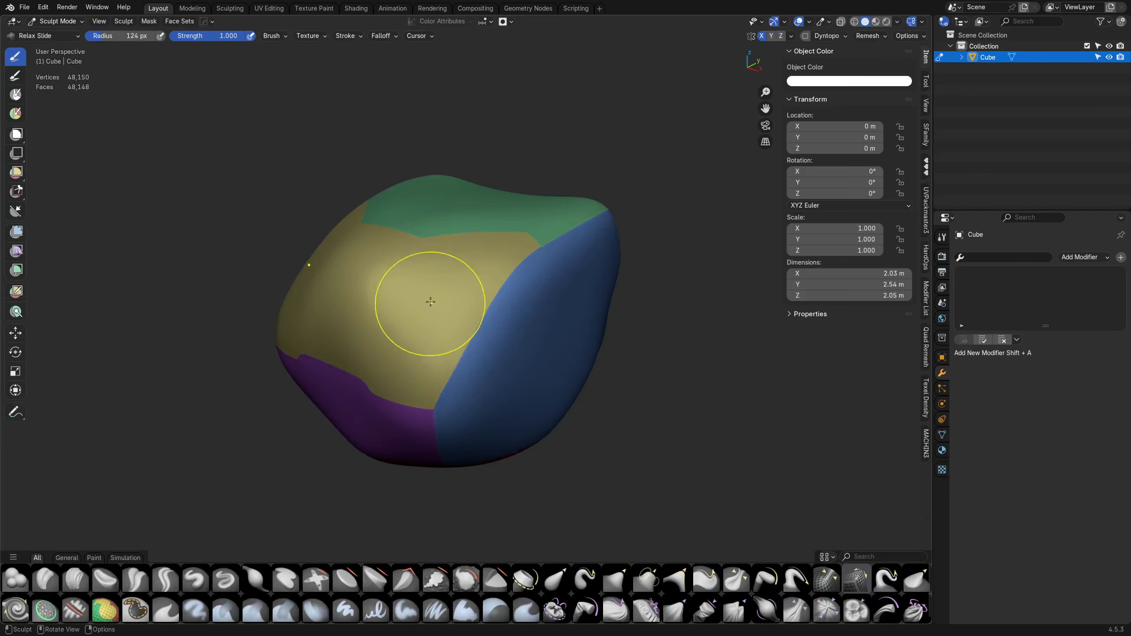
click(172, 23)
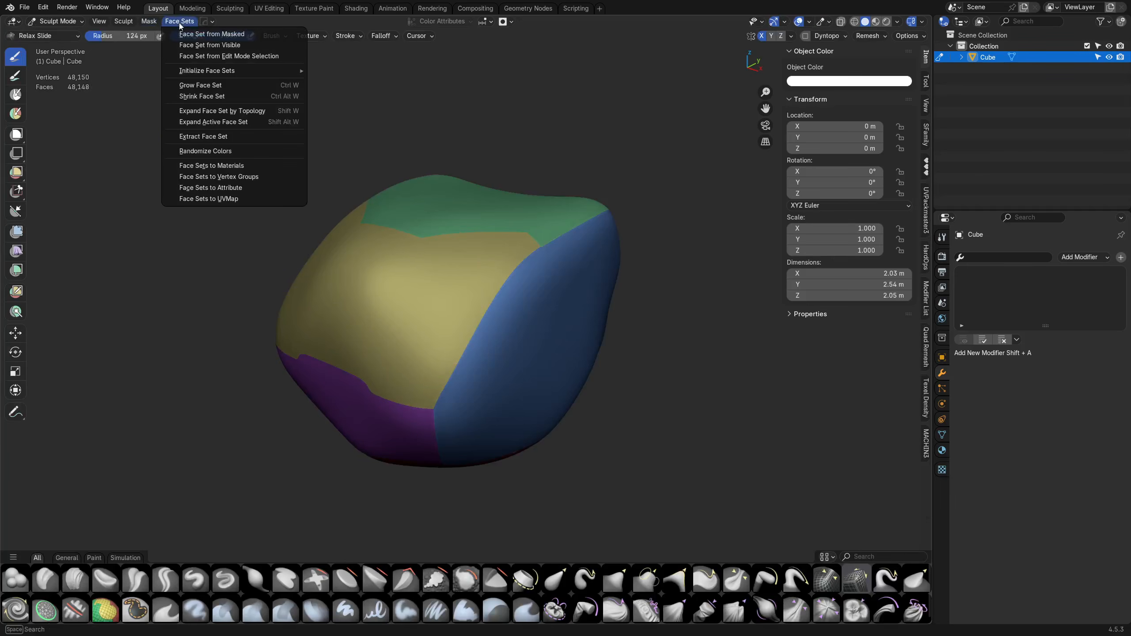
click(228, 167)
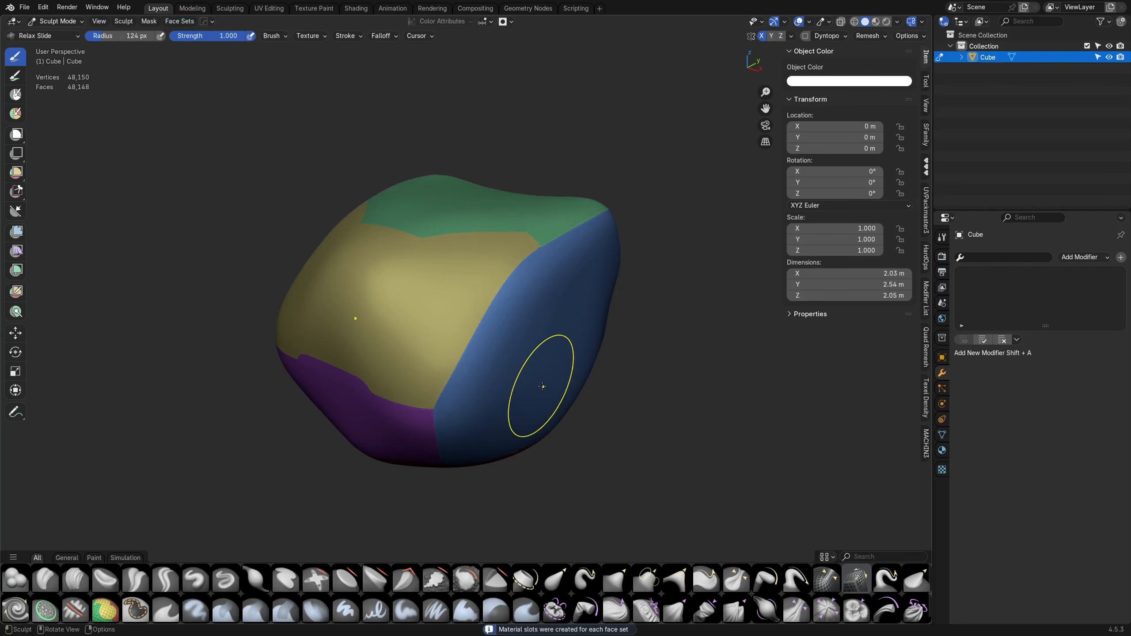
- Remesh the cube in Object Mode with Quad Remesher at a quad count of 5000, using materials and X symmetry
key(Tab)
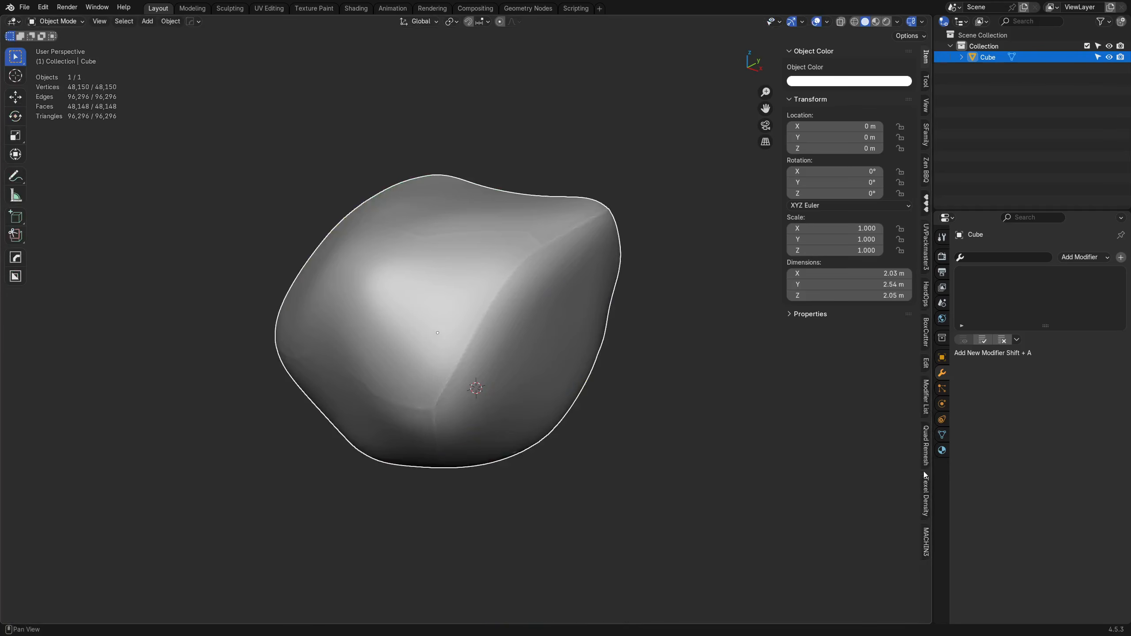
click(926, 454)
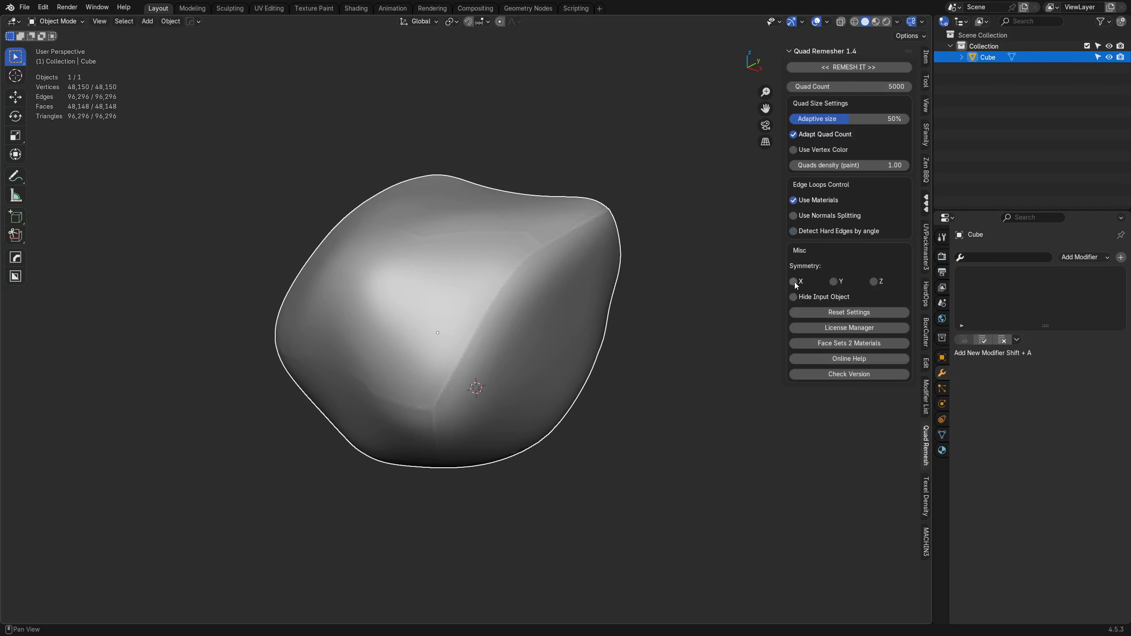
mouse_move(514, 241)
middle_down()
mouse_move(566, 283)
mouse_move(865, 142)
middle_up()
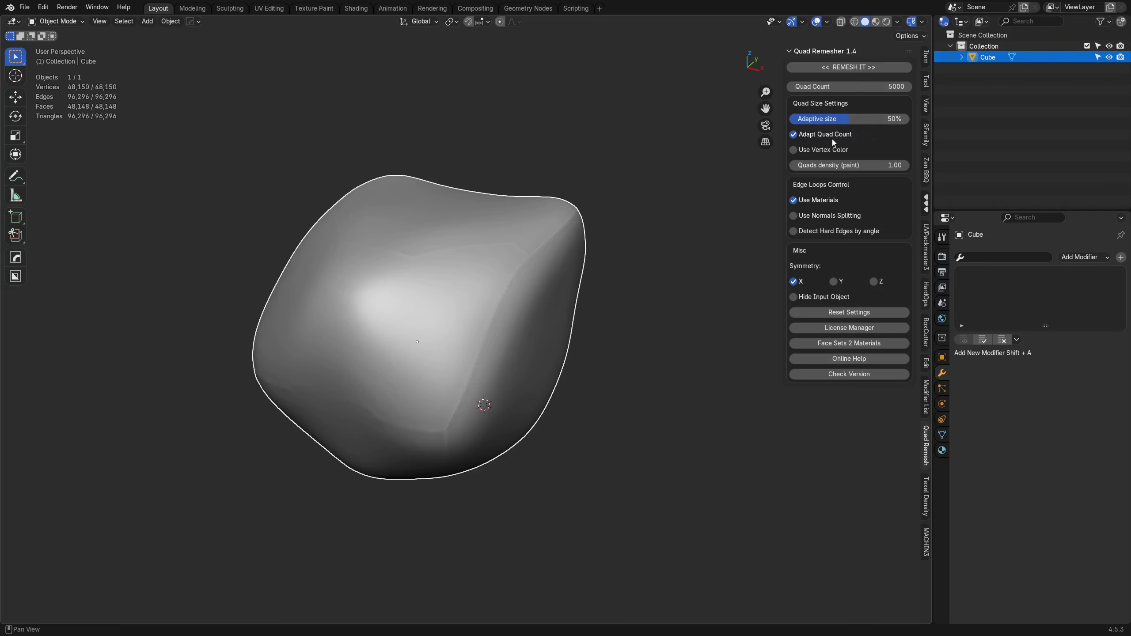
middle_drag(668, 287, 660, 307)
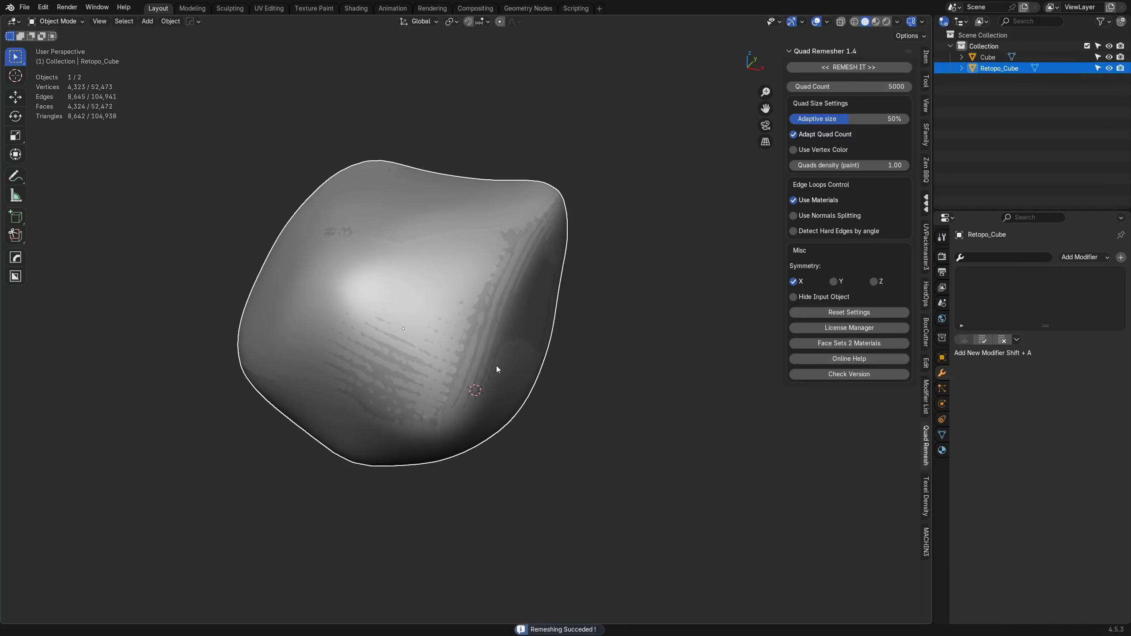
- Move the remeshed copy about 2.24 m along the X axis, beside the original
shift+middle_drag(497, 368, 471, 329)
scroll(487, 378, down, 1)
key(g)
key(x)
click(703, 394)
- Switch to Material Preview shading and compare the material borders on the original and the remeshed copy
mouse_move(703, 394)
middle_down()
mouse_move(617, 368)
mouse_move(665, 410)
mouse_move(520, 361)
middle_up()
key(z)
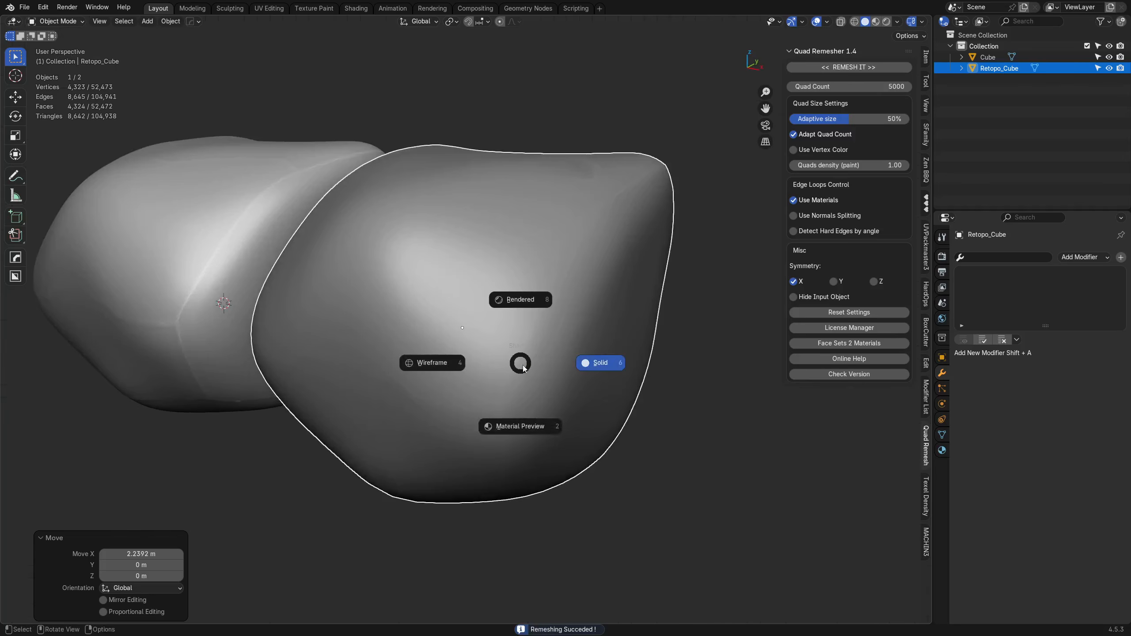
click(488, 427)
middle_drag(486, 425, 287, 334)
middle_drag(370, 349, 465, 337)
middle_drag(429, 281, 460, 287)
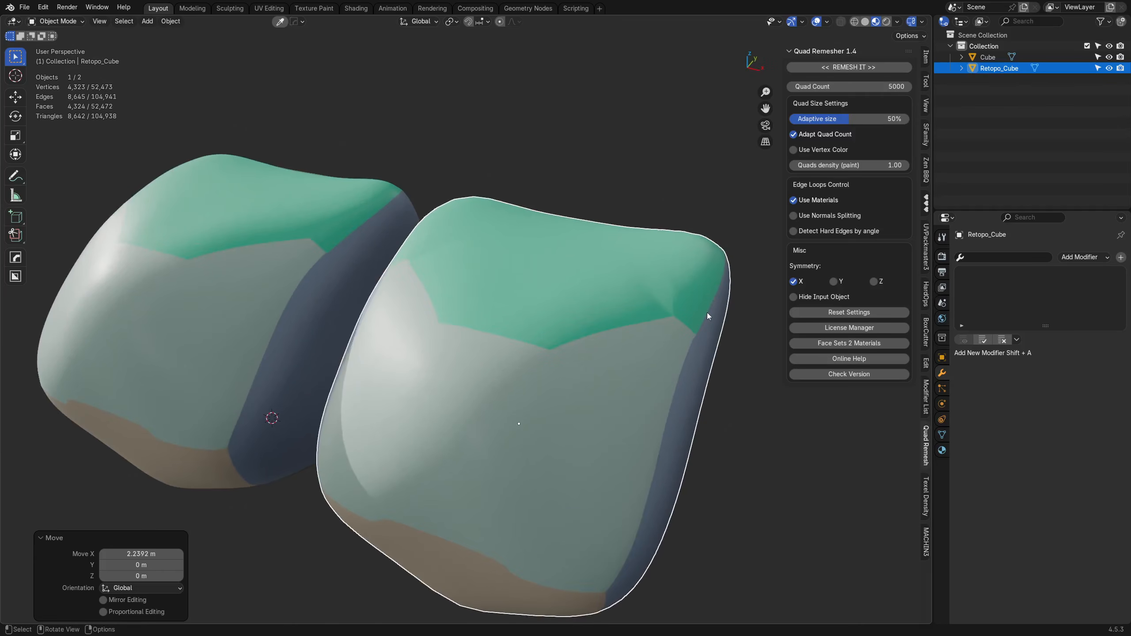
mouse_move(307, 240)
middle_down()
mouse_move(505, 314)
mouse_move(553, 418)
middle_up()
- Switch to Solid shading with wireframes displayed and examine the remeshed copy's edge flow around the corner where the materials meet
key(z)
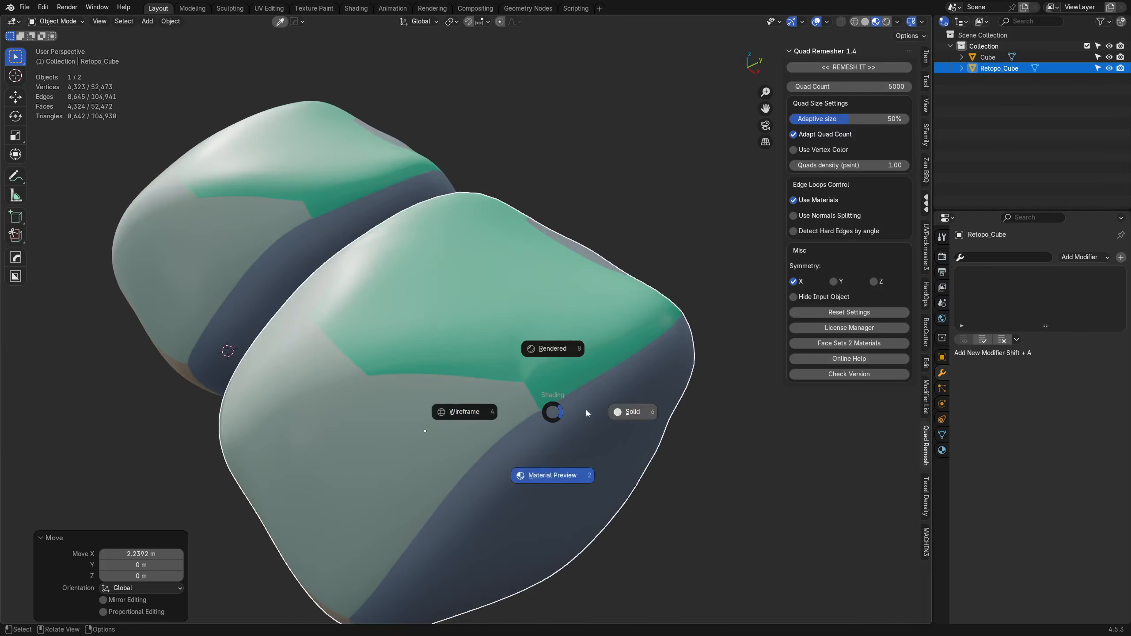
click(603, 413)
key(z)
key(Escape)
key(shift+z)
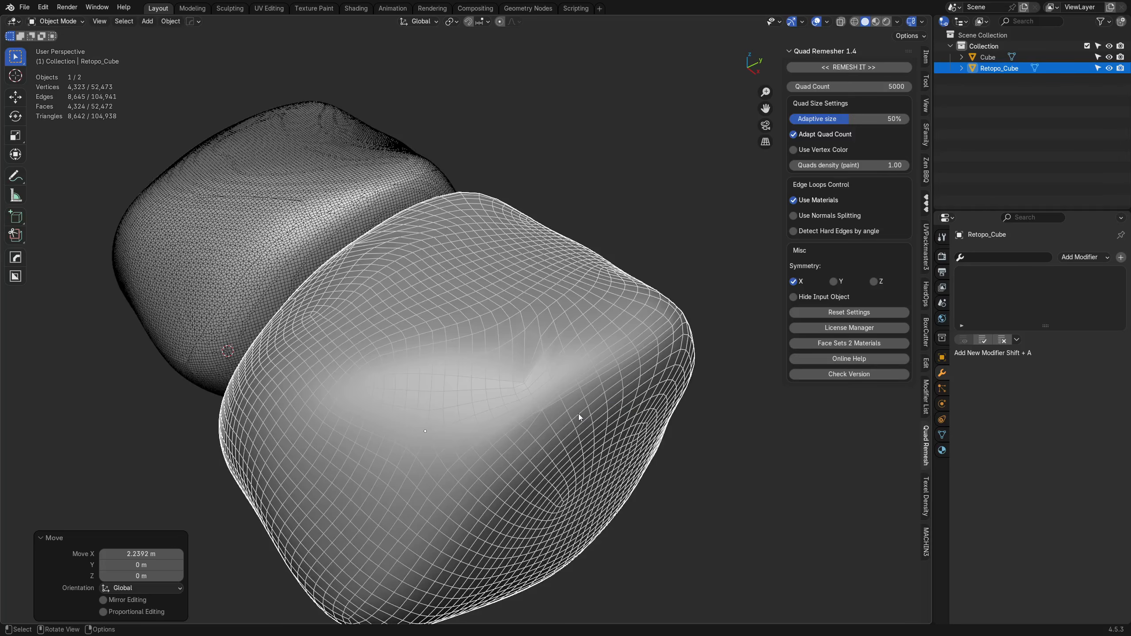
key(alt+a)
scroll(523, 369, down, 2)
scroll(523, 370, up, 4)
mouse_move(479, 367)
middle_down()
mouse_move(495, 331)
mouse_move(580, 319)
mouse_move(440, 345)
mouse_move(491, 409)
mouse_move(464, 420)
mouse_move(477, 379)
mouse_move(505, 412)
mouse_move(523, 397)
mouse_move(524, 429)
mouse_move(488, 408)
middle_up()
click(439, 345)
key(shift+z)
key(z)
click(573, 399)
key(shift+z)
shift+middle_drag(488, 408, 495, 393)
key(a)
key(a)
middle_drag(560, 272, 528, 368)
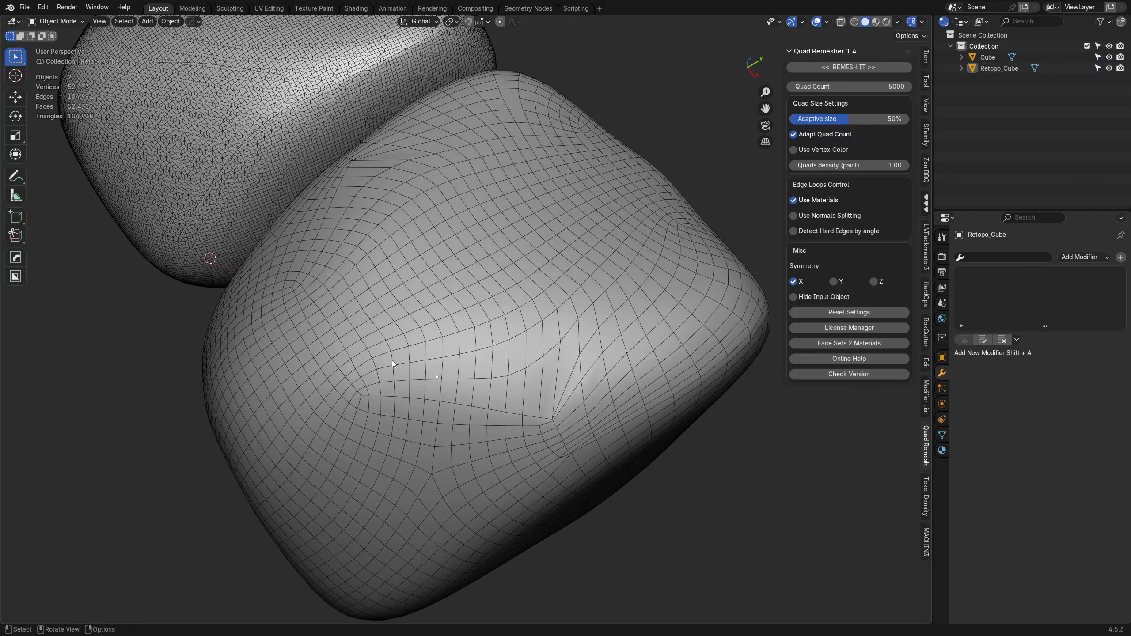
- Run Quad Remesher again on the remeshed copy with the same settings and move the result aside along the X axis
click(544, 386)
key(shift+z)
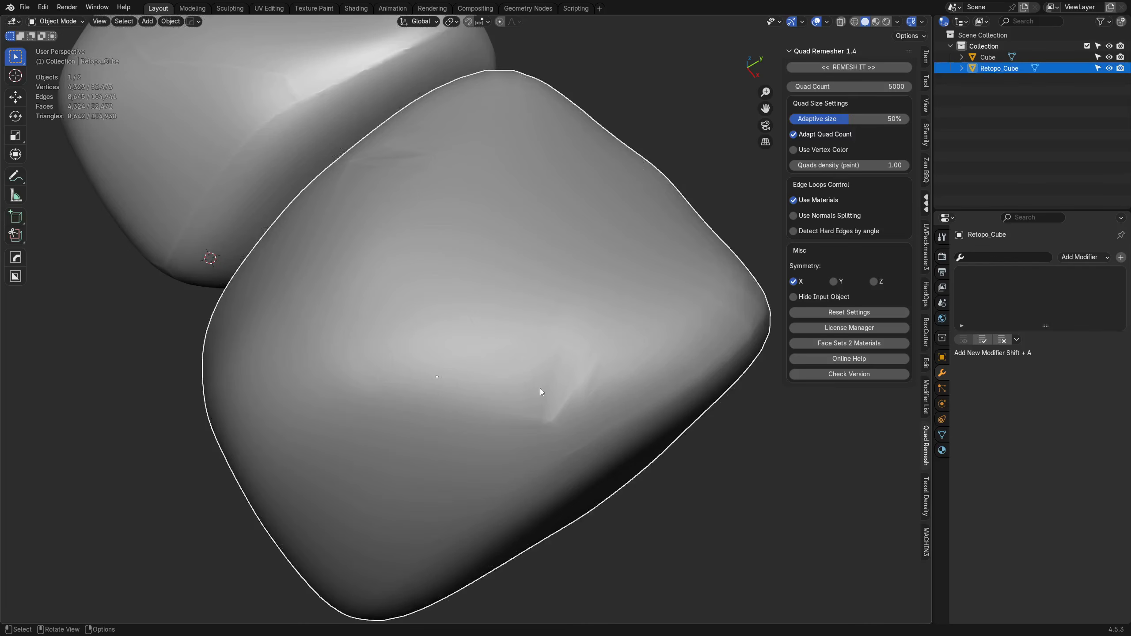
middle_drag(540, 388, 570, 384)
click(856, 68)
key(g)
key(x)
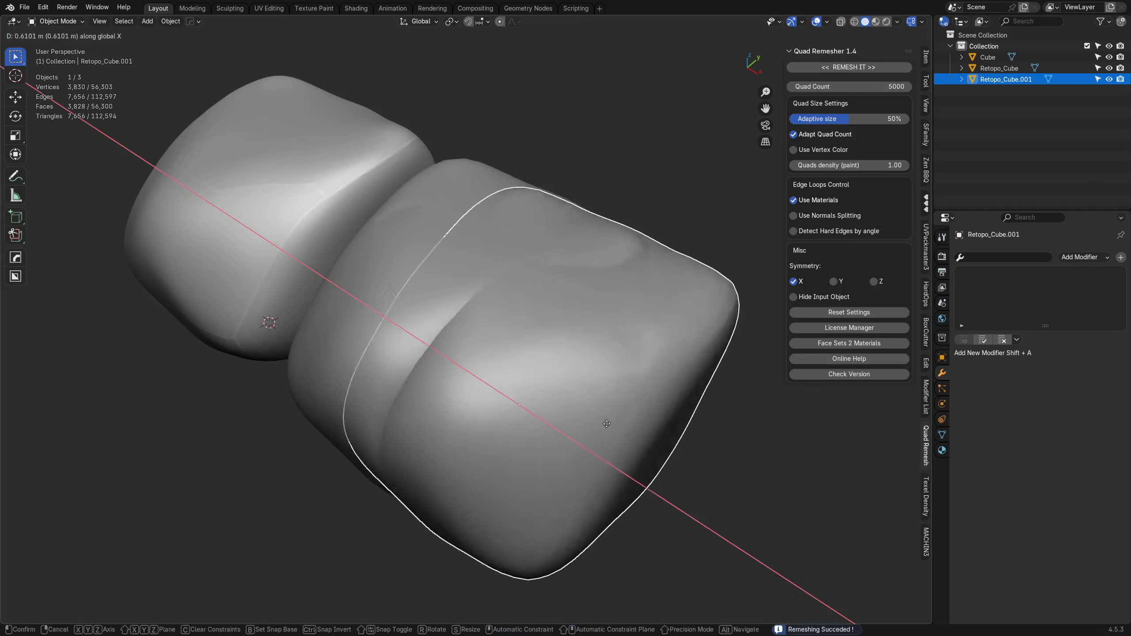
click(792, 500)
- Display wireframes and compare the second remesh's edge flow with the first one
shift+middle_drag(791, 500, 525, 398)
key(shift+z)
key(a)
key(a)
click(550, 396)
key(a)
key(a)
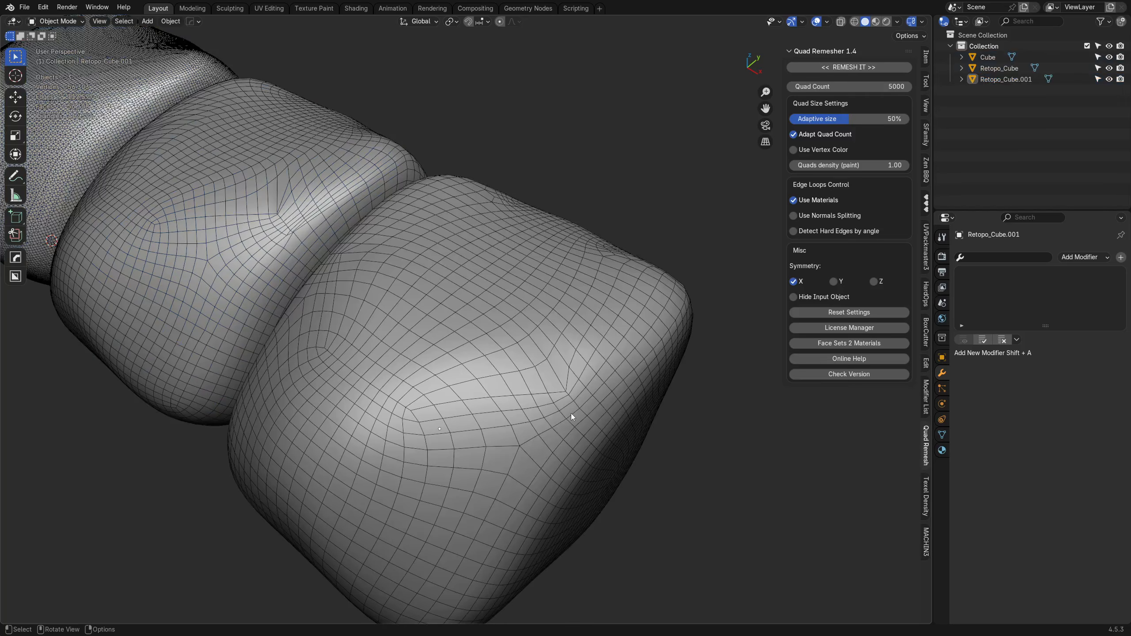
mouse_move(427, 340)
middle_down()
mouse_move(535, 431)
mouse_move(521, 419)
middle_up()
- Show the second remesh in Material Preview with wireframes and examine the lower corner where its material borders meet
key(shift+z)
key(z)
click(492, 481)
mouse_move(492, 481)
middle_down()
mouse_move(523, 379)
mouse_move(566, 394)
mouse_move(572, 354)
mouse_move(530, 294)
mouse_move(567, 259)
middle_up()
key(shift+z)
scroll(567, 259, up, 8)
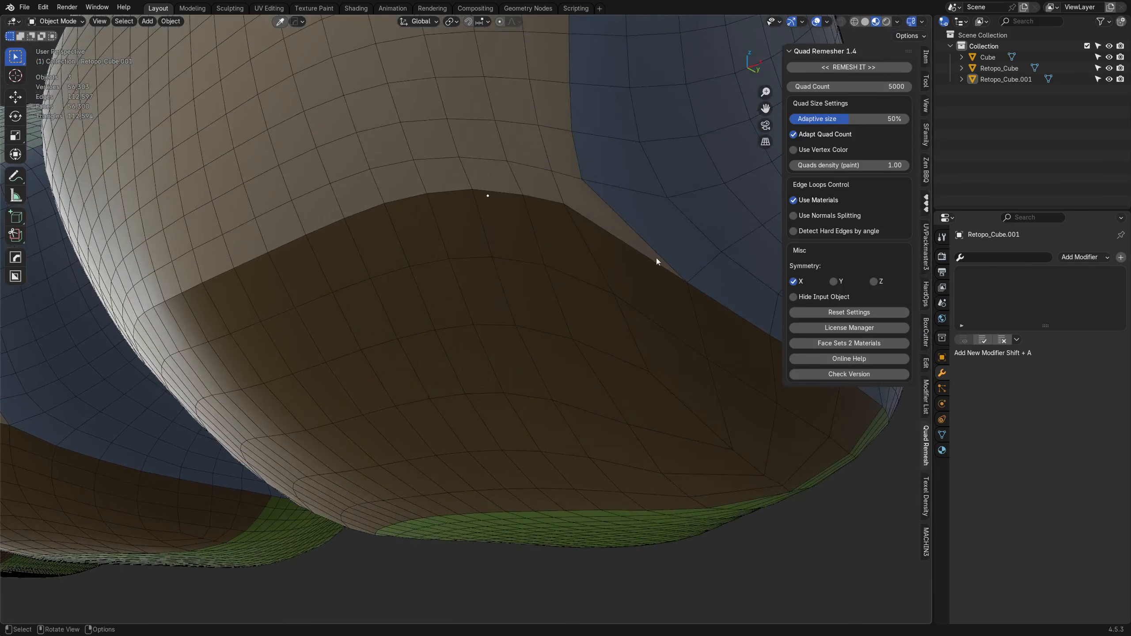
shift+middle_drag(613, 292, 584, 305)
- Merge the two vertices at the lower material corner at their center and slide the merged vertex by a factor of about 0.138
key(Tab)
click(473, 275)
mouse_move(521, 341)
middle_down()
mouse_move(712, 333)
mouse_move(512, 349)
mouse_move(540, 352)
middle_up()
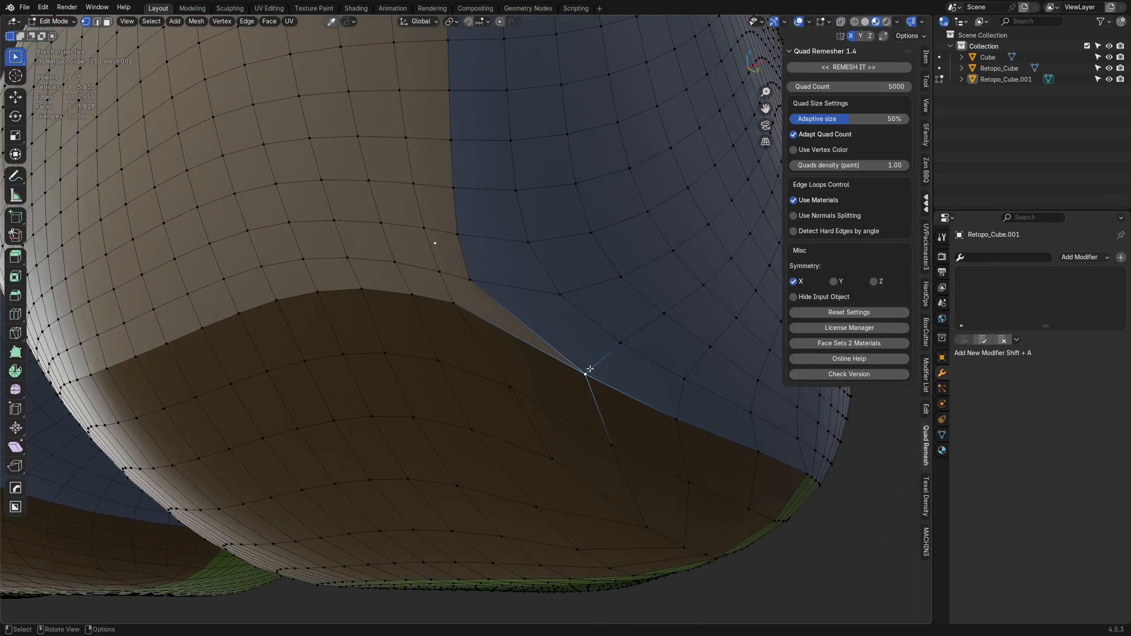
click(472, 290)
key(1)
key(ctrl+z)
key(shift+1)
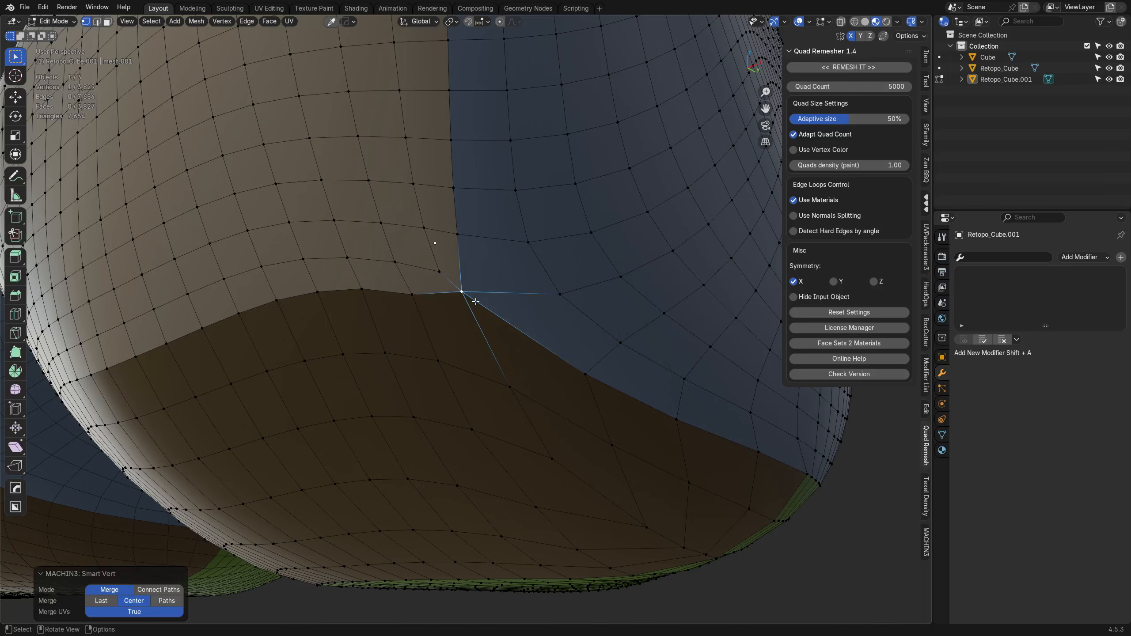
key(shift+v)
click(492, 313)
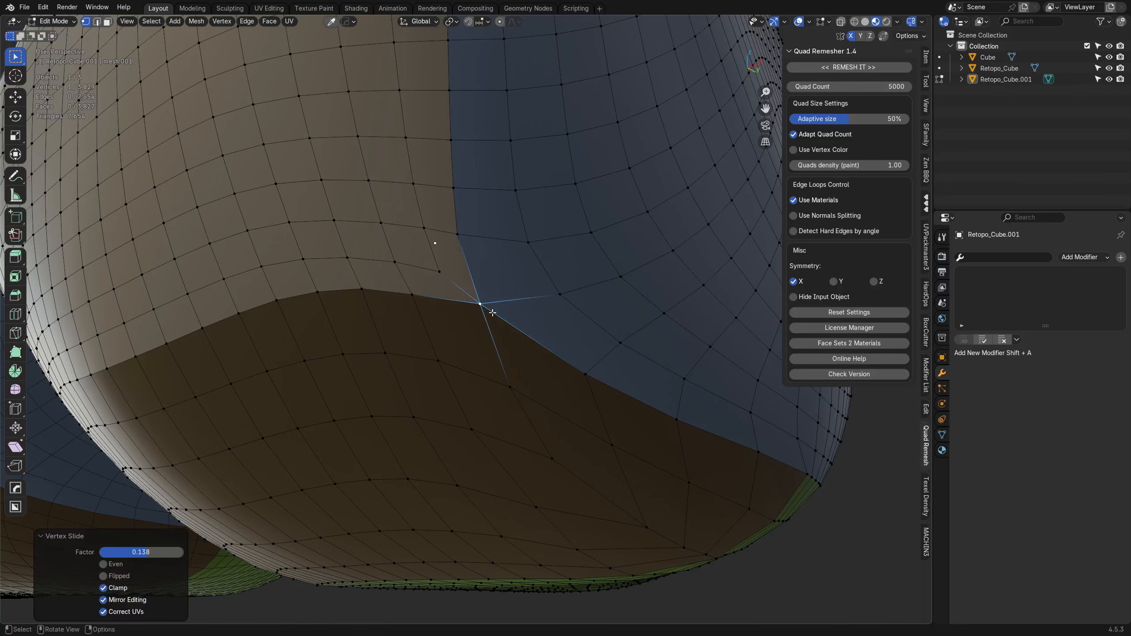
- Symmetrize the whole second remesh and select it in Object Mode
scroll(528, 320, down, 6)
key(a)
middle_drag(528, 320, 520, 346)
key(alt+x)
scroll(521, 347, up, 4)
key(Tab)
click(535, 313)
- Add a Solidify modifier to the second remesh and view the mesh from the front
middle_drag(542, 383, 485, 385)
key(alt+z)
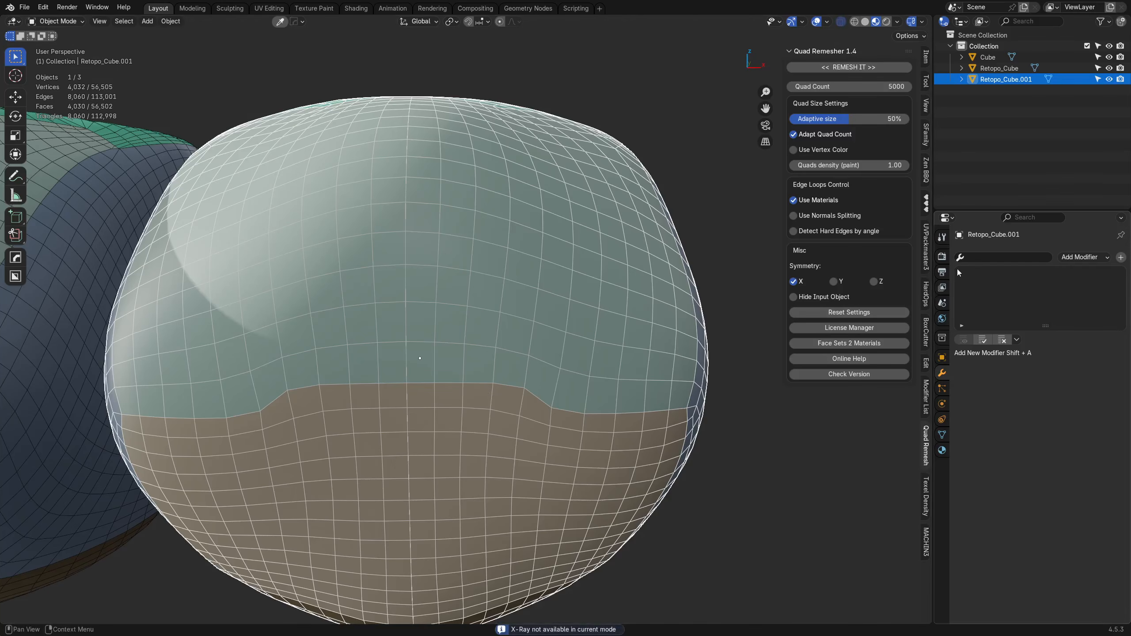
click(978, 257)
text(sol)
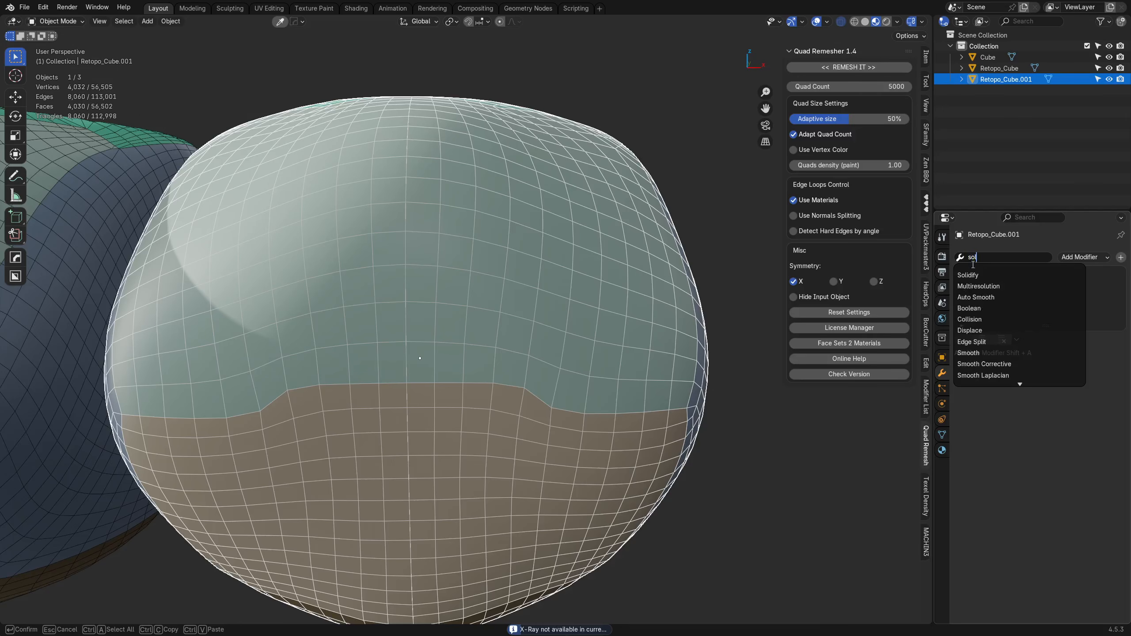
key(Return)
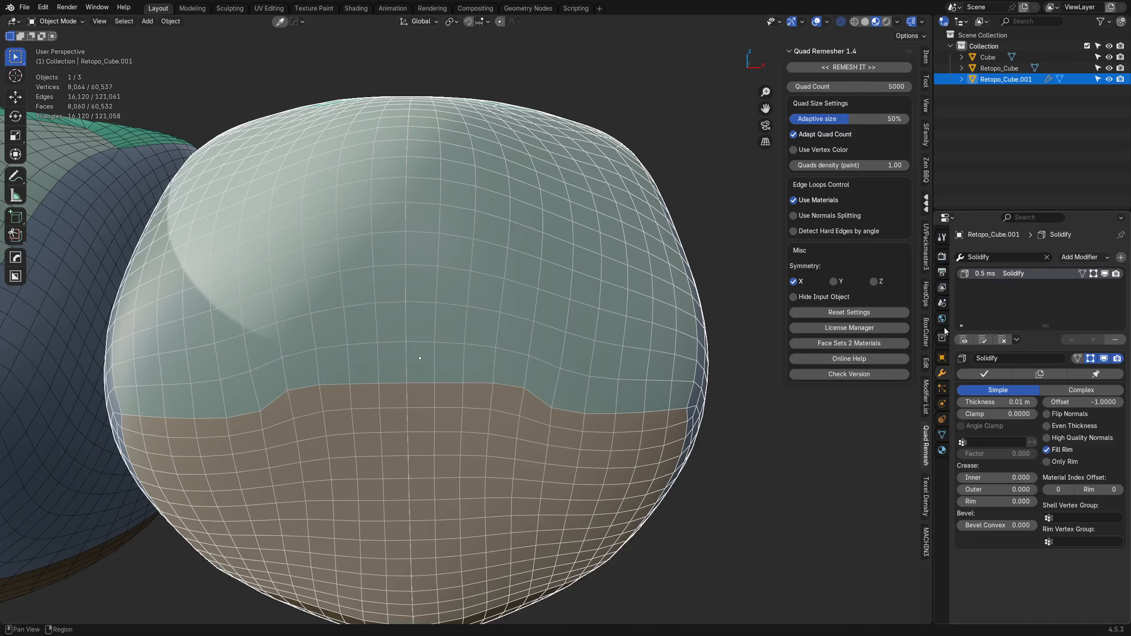
key(alt+z)
middle_drag(562, 367, 547, 362)
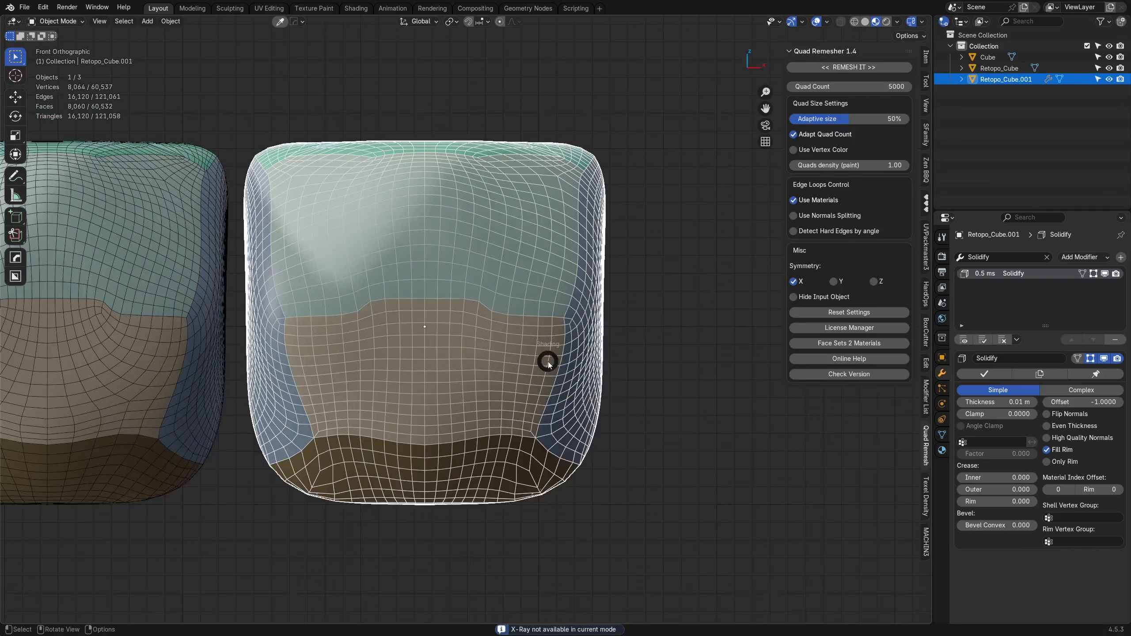
- Switch to Solid shading with X-Ray and set the Solidify thickness to 0.06 m
key(z)
key(alt+z)
click(658, 405)
key(ctrl+z)
mouse_move(981, 407)
mouse_down()
mouse_move(1024, 408)
mouse_move(992, 402)
mouse_up()
click(1078, 431)
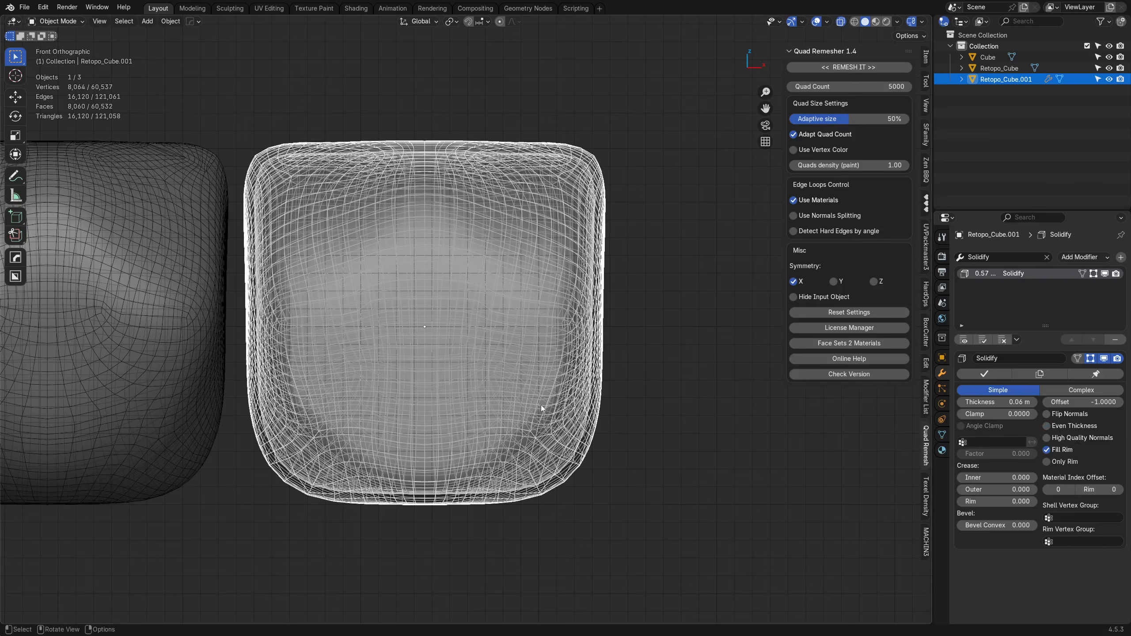
- Inspect the inner shell with X-Ray and enable Only Rim in the Solidify modifier
key(alt+z)
key(alt+z)
key(alt+z)
middle_drag(631, 374, 732, 440)
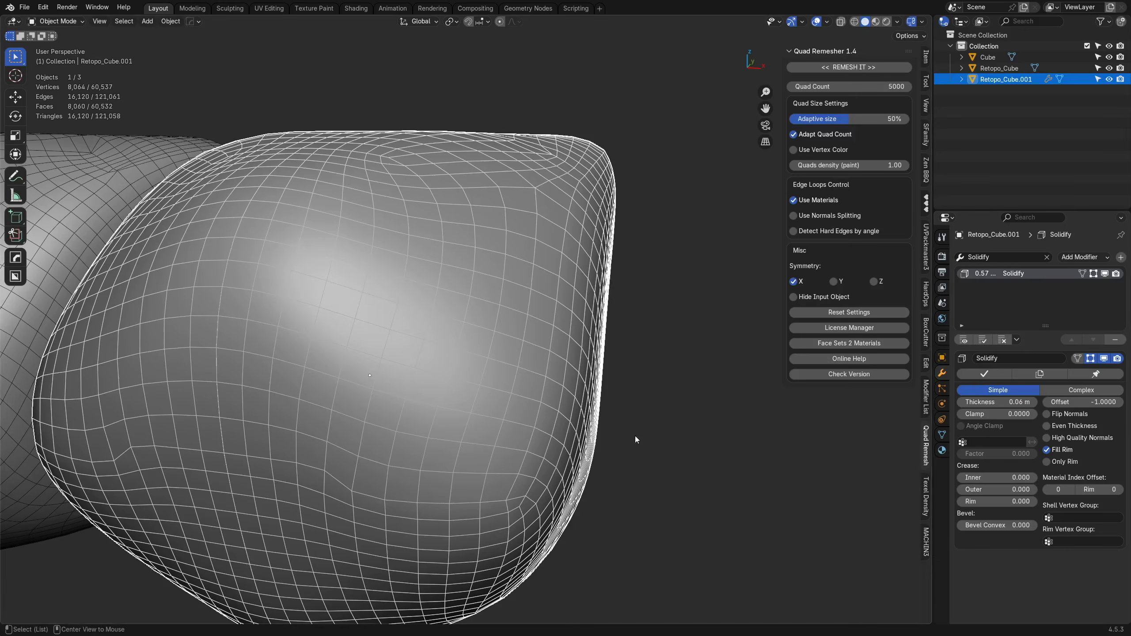
key(alt+z)
click(1063, 462)
key(alt+z)
scroll(473, 409, down, 3)
shift+middle_drag(483, 407, 495, 407)
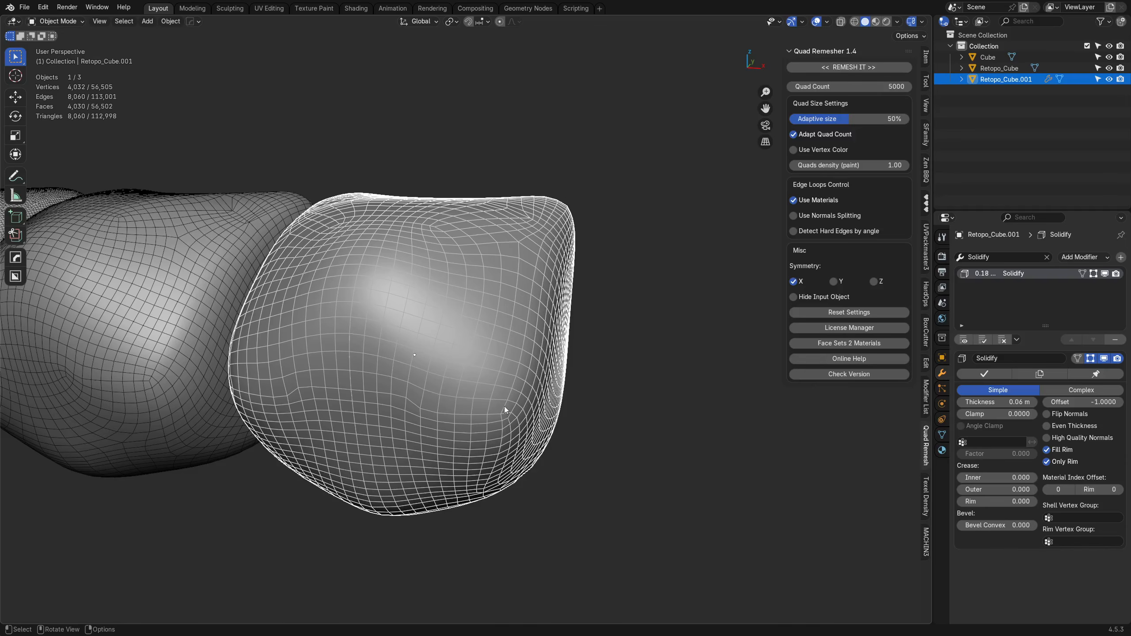
- Separate the whole second remesh into individual objects by material and return to Object Mode
key(Tab)
click(555, 406)
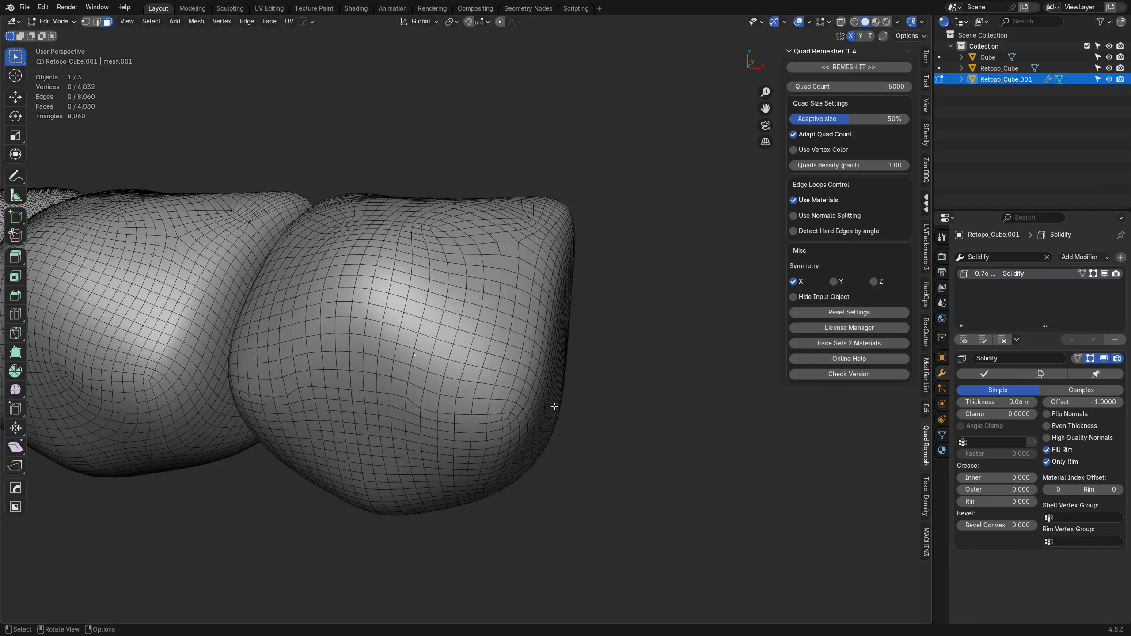
key(a)
key(p)
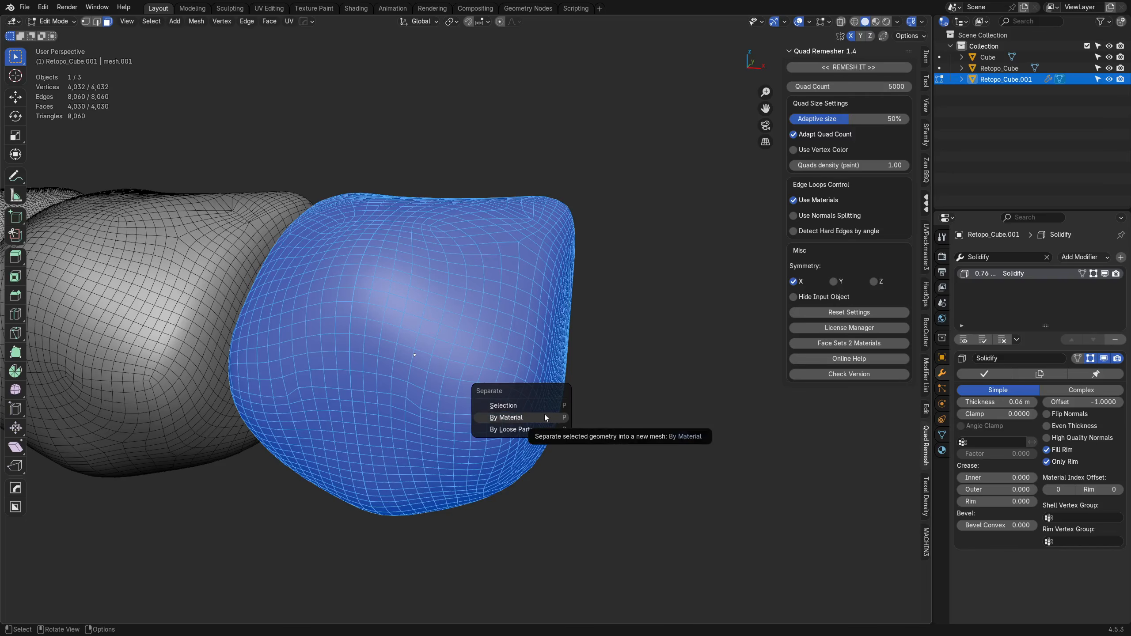
click(545, 414)
key(Tab)
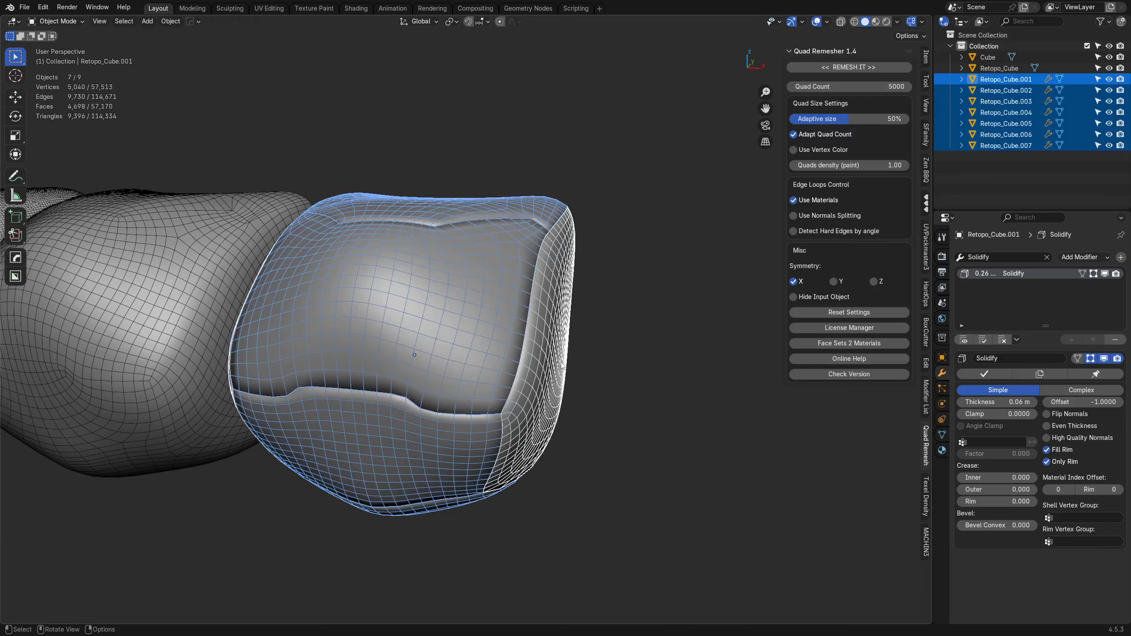
- Select the separated front panel and insert an edge loop along its border with the side panel
click(496, 369)
key(a)
key(a)
click(466, 347)
scroll(493, 389, up, 3)
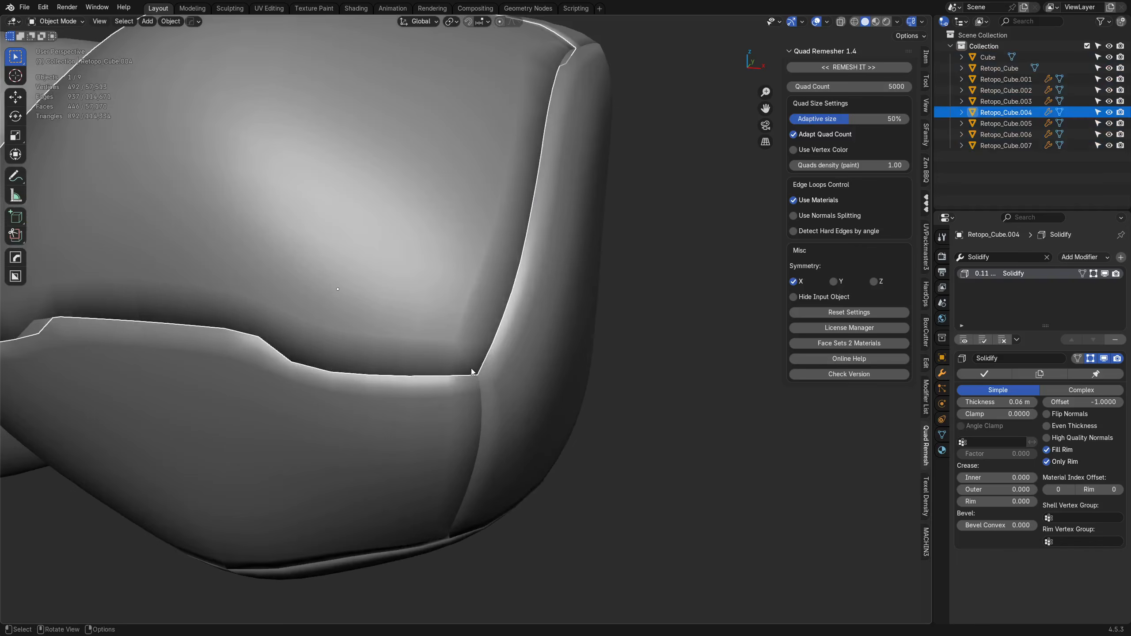
shift+middle_drag(467, 372, 463, 362)
key(Tab)
click(464, 381)
key(ctrl+r)
click(465, 358)
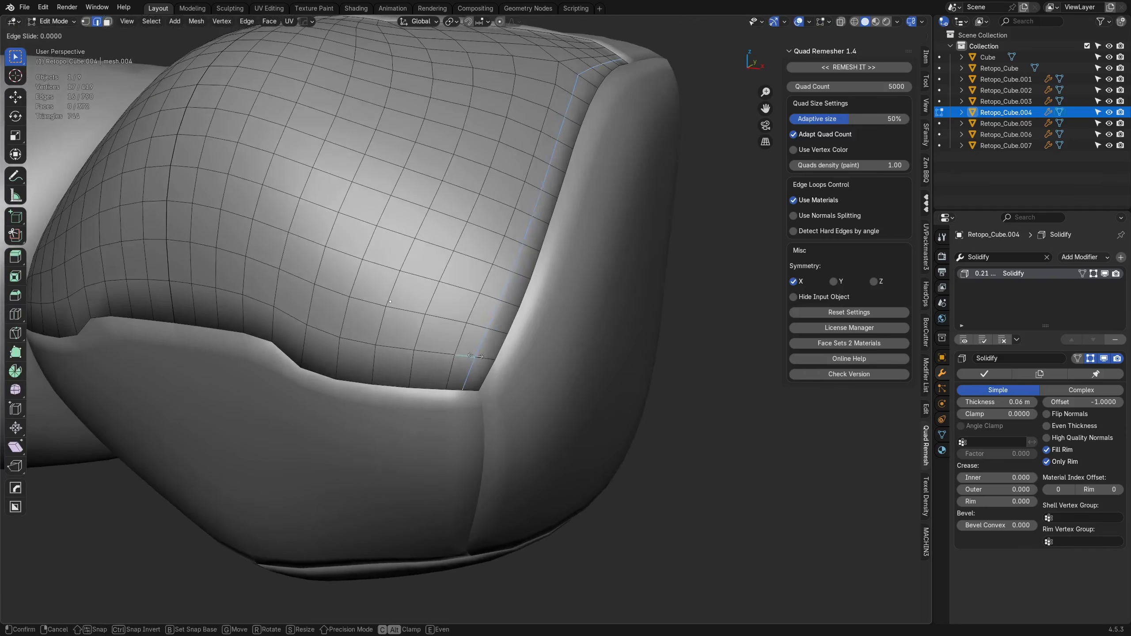
click(489, 312)
- Accept the front panel's border edge loop and switch mesh editing to the upper panel
middle_drag(489, 312, 454, 317)
scroll(494, 268, up, 2)
middle_drag(526, 240, 380, 313)
key(alt+q)
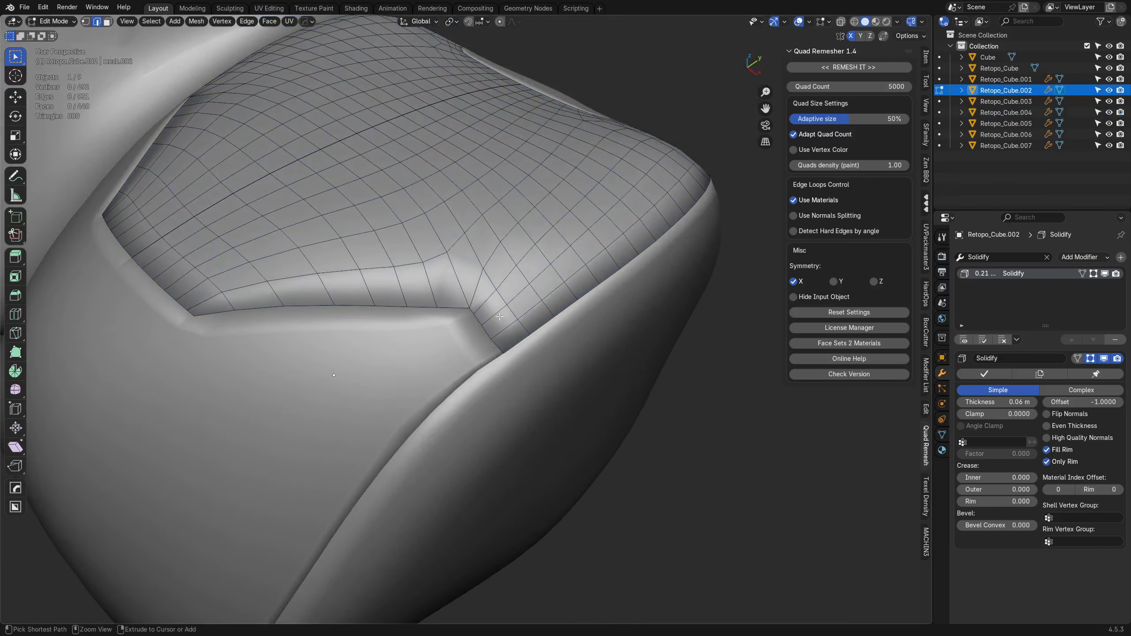
key(ctrl+r)
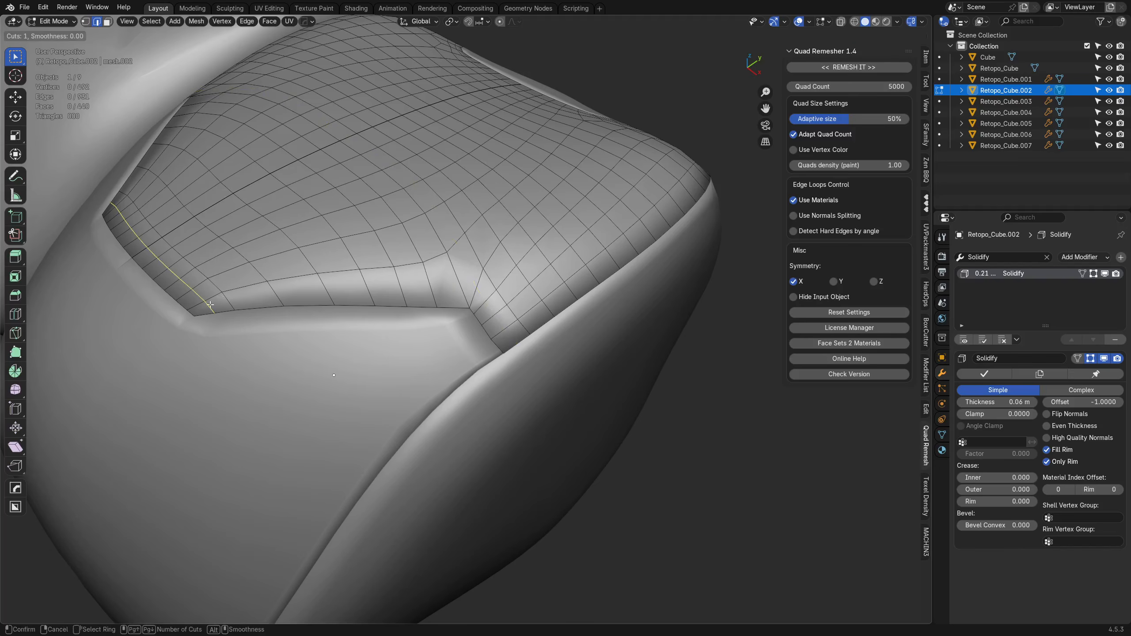
key(Escape)
middle_drag(208, 305, 108, 239)
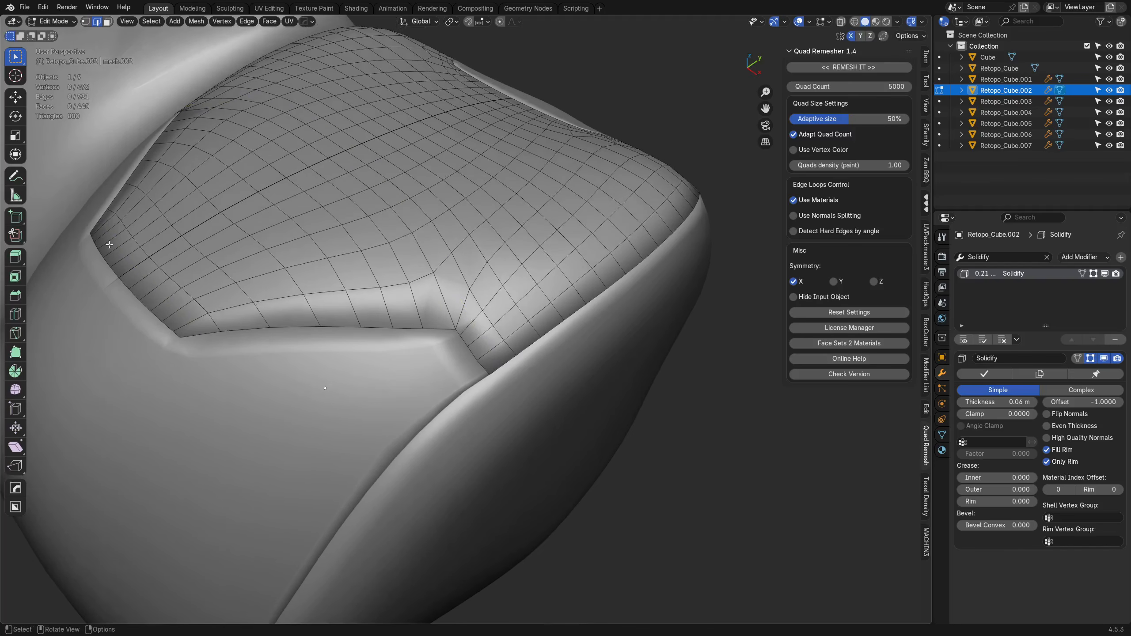
mouse_move(493, 330)
middle_down()
mouse_move(446, 439)
mouse_move(515, 434)
mouse_move(361, 467)
mouse_move(446, 437)
mouse_move(433, 404)
middle_up()
- Switch from the upper panel to the side panel and return to Object Mode
key(alt+q)
key(Tab)
click(445, 374)
scroll(403, 448, down, 2)
- Enter Sculpt Mode on the side panel, set Multires subdivision level 2, and inspect it with X-Ray
key(Tab)
click(354, 364)
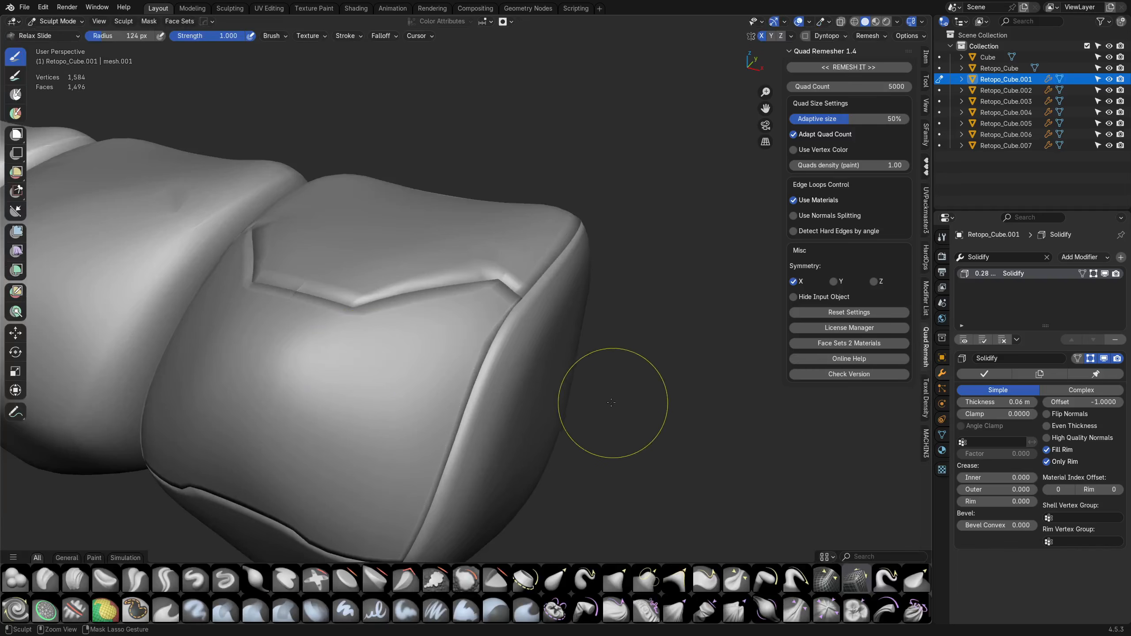
key(ctrl+2)
middle_drag(673, 415, 525, 394)
scroll(533, 410, up, 3)
key(alt+z)
scroll(430, 378, up, 3)
mouse_move(429, 378)
middle_down()
mouse_move(769, 312)
mouse_move(591, 352)
mouse_move(482, 361)
mouse_move(538, 365)
middle_up()
key(alt+z)
scroll(486, 356, down, 2)
- Try Multires subdivision level 3 on the side panel with wireframe shown, and undo back to Object Mode
key(shift+z)
key(ctrl+3)
key(shift+z)
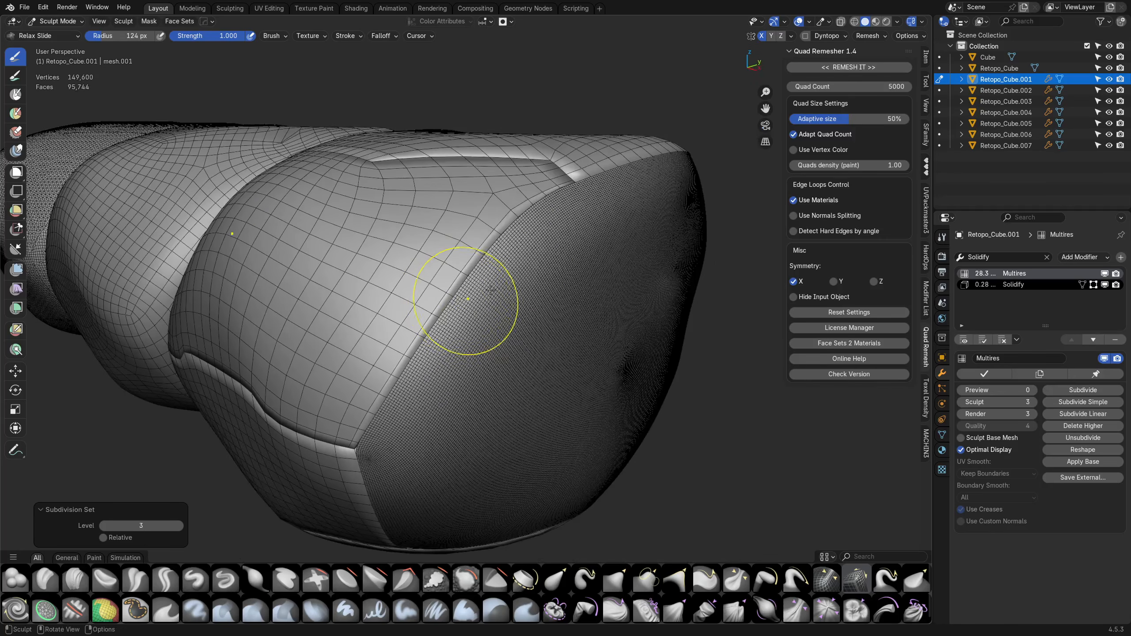
key(shift+z)
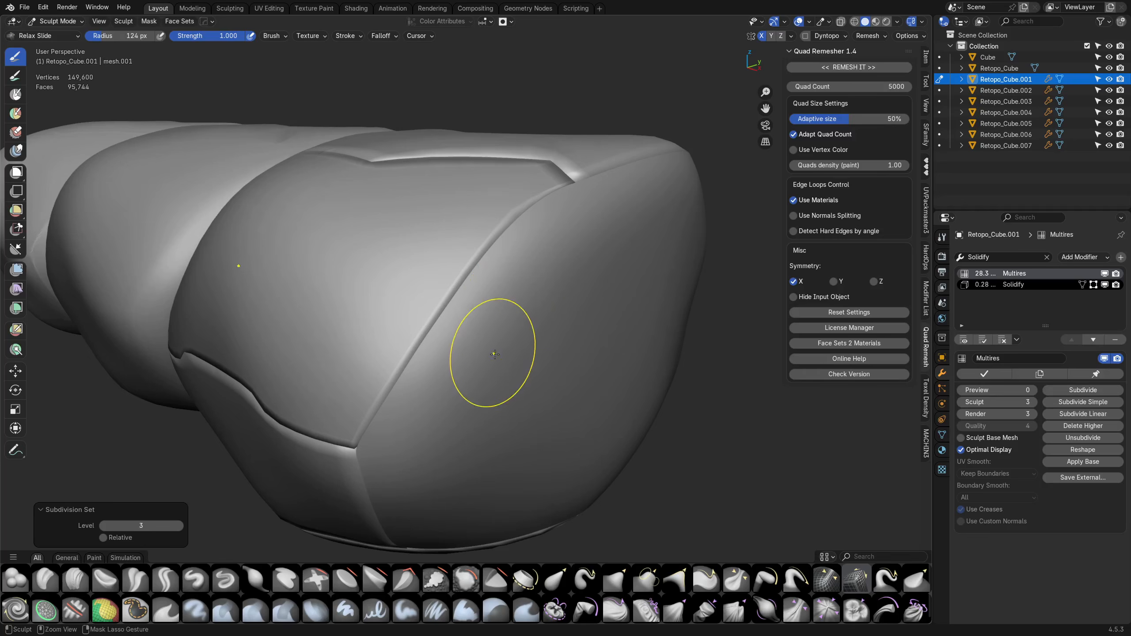
key(ctrl+2)
key(ctrl+z)
key(ctrl+z)
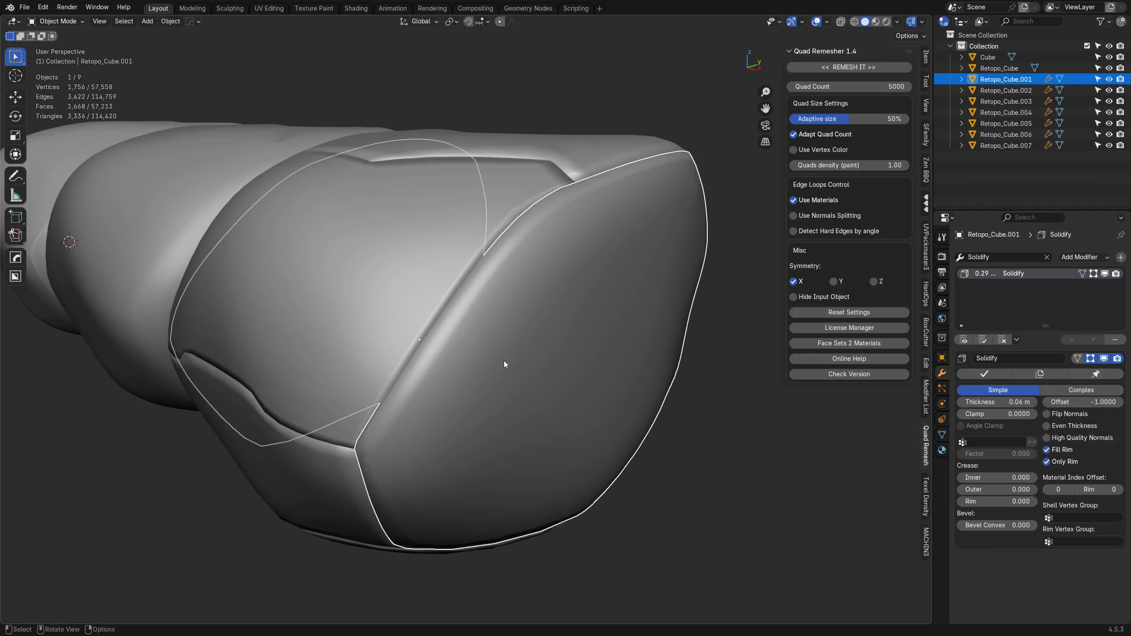
- Add a level 1 Subdivision modifier to the side, front and lower panels
key(Tab)
key(Escape)
key(ctrl+1)
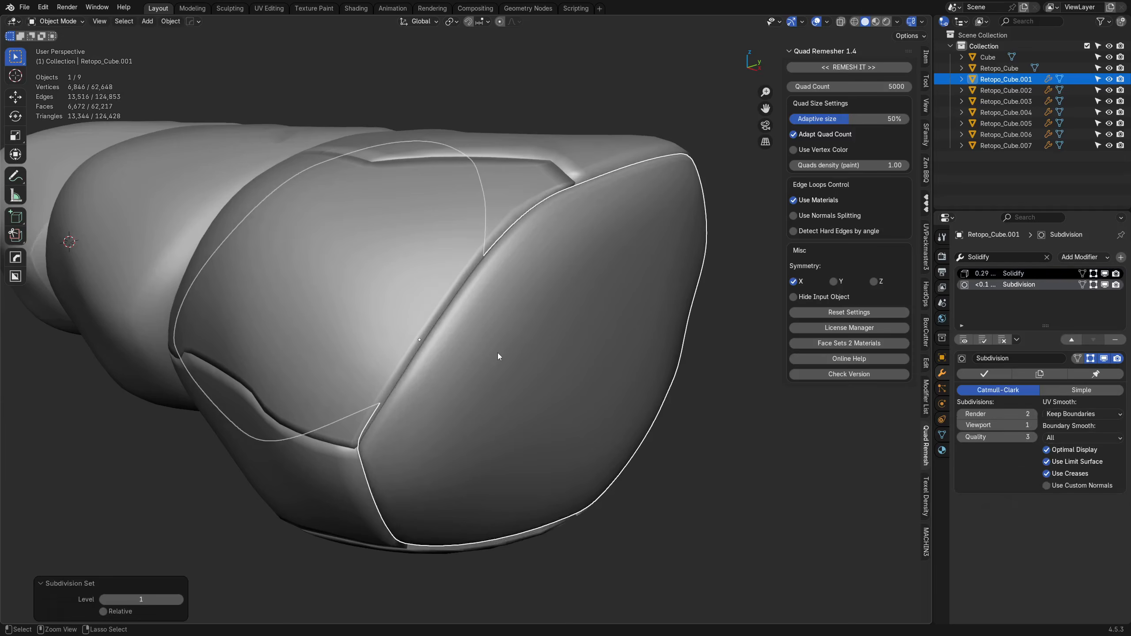
click(332, 342)
key(ctrl+1)
click(332, 463)
key(ctrl+1)
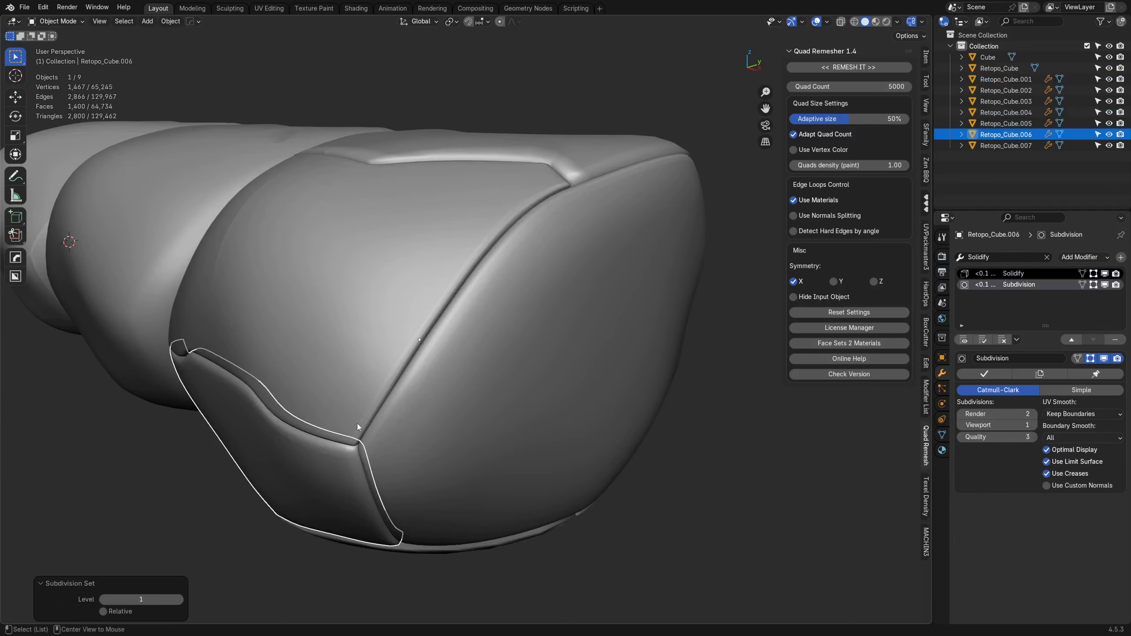
- Raise the viewport subdivision level to 2 on the lower, side and front panels
scroll(450, 435, up, 8)
scroll(447, 466, down, 3)
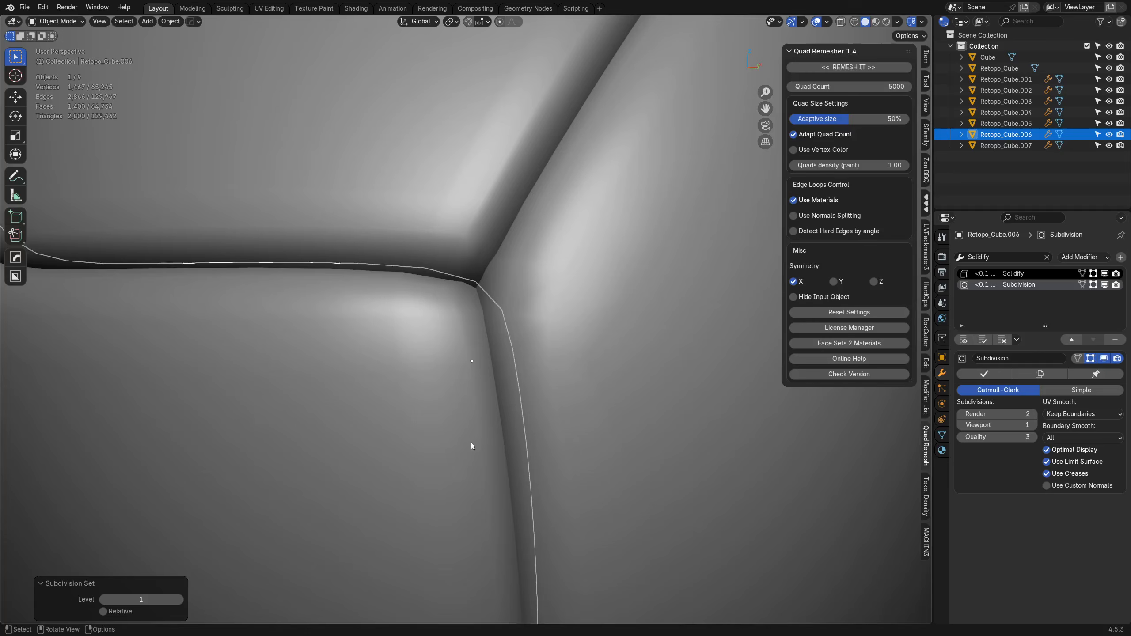
middle_drag(467, 445, 492, 330)
key(ctrl+2)
click(536, 295)
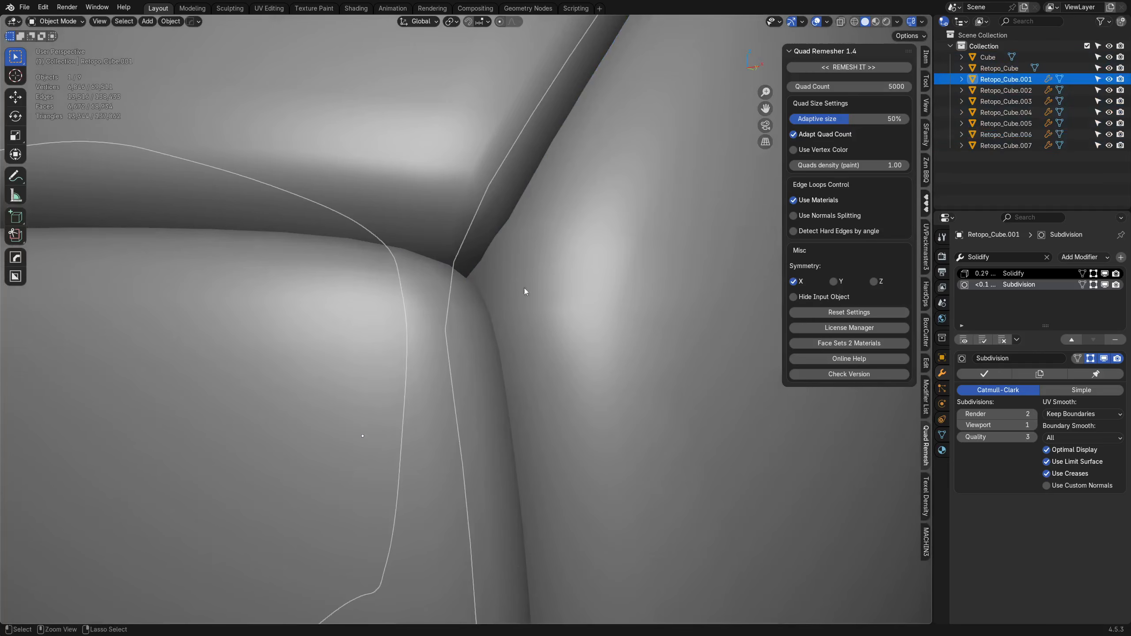
key(ctrl+2)
click(442, 214)
key(ctrl+2)
- Show the wireframe overlay and examine the subdivided panel edges where the seams meet
middle_drag(564, 274, 421, 330)
key(a)
key(a)
key(alt+z)
key(alt+z)
key(shift+z)
scroll(537, 392, down, 5)
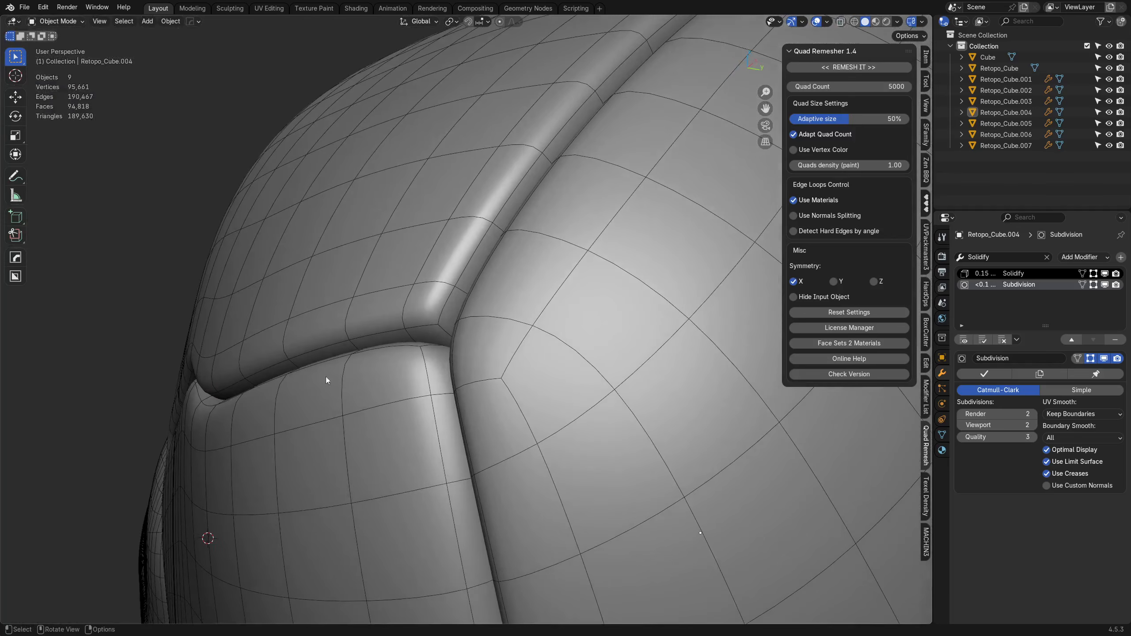
scroll(435, 331, down, 4)
middle_drag(435, 331, 484, 383)
middle_drag(420, 353, 454, 328)
ctrl+middle_drag(454, 327, 481, 417)
key(a)
key(alt+a)
shift+middle_drag(535, 284, 494, 338)
middle_drag(494, 339, 365, 352)
- Add a Subdivision modifier at viewport level 2 to the upper panel
shift+middle_drag(580, 155, 435, 377)
scroll(495, 307, up, 2)
scroll(436, 376, up, 2)
click(442, 349)
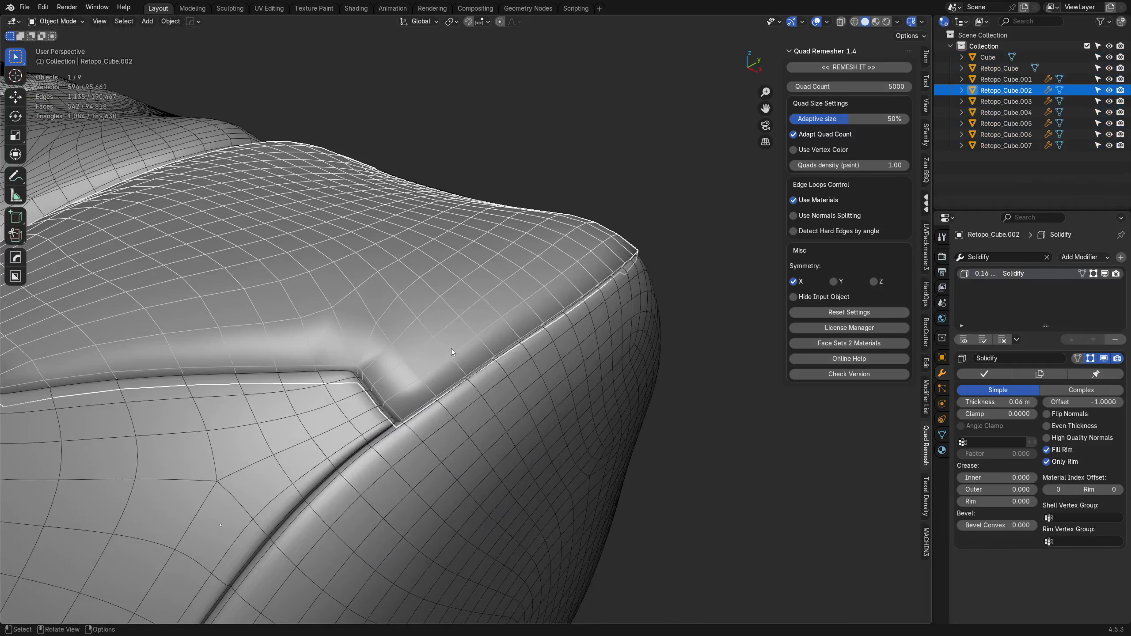
key(ctrl+2)
key(alt+a)
- Inspect the upper panel's notch corner with X-Ray and select that panel's Solidify modifier
scroll(427, 350, up, 3)
middle_drag(451, 408, 448, 469)
key(alt+z)
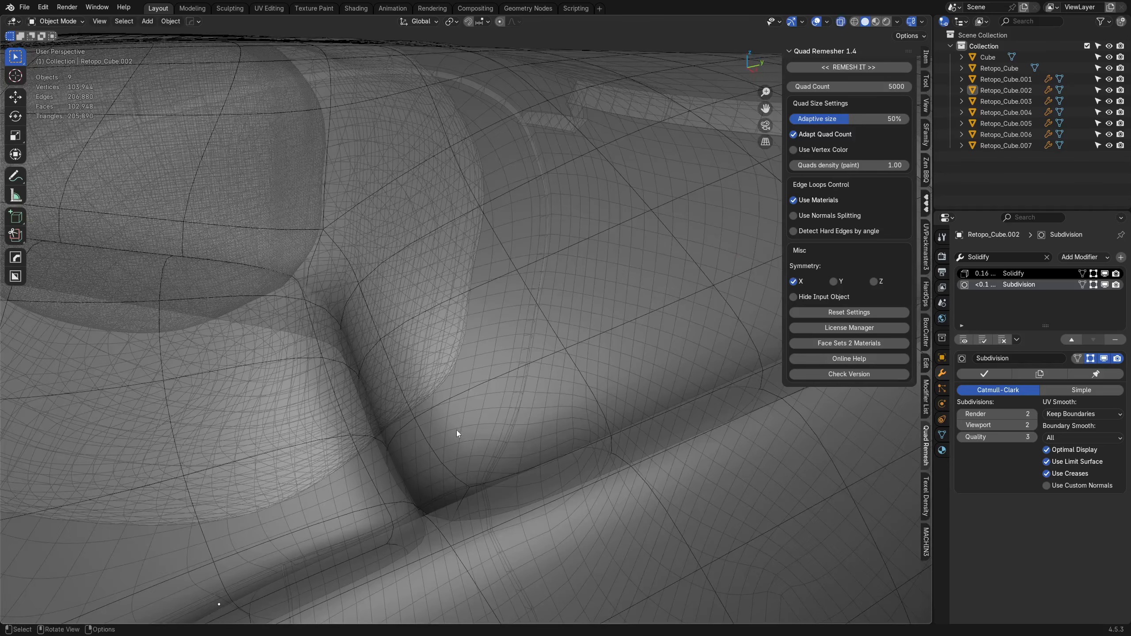
middle_drag(456, 436, 447, 486)
key(alt+z)
click(442, 465)
click(1002, 273)
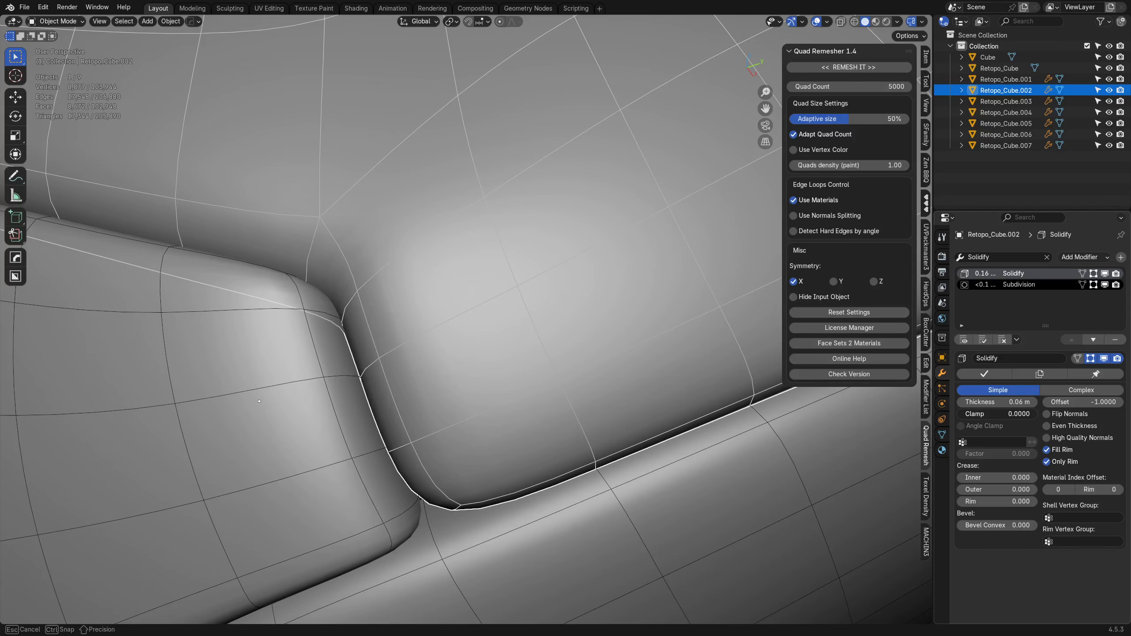
- Try different Clamp and Thickness values in the upper panel's Solidify modifier and undo them
mouse_move(1004, 402)
mouse_down()
mouse_move(1060, 402)
mouse_move(993, 402)
mouse_up()
key(ctrl+z)
key(ctrl+z)
- Set the upper panel's Solidify crease to Inner 0.554 and Outer 0.478
middle_drag(415, 394, 592, 328)
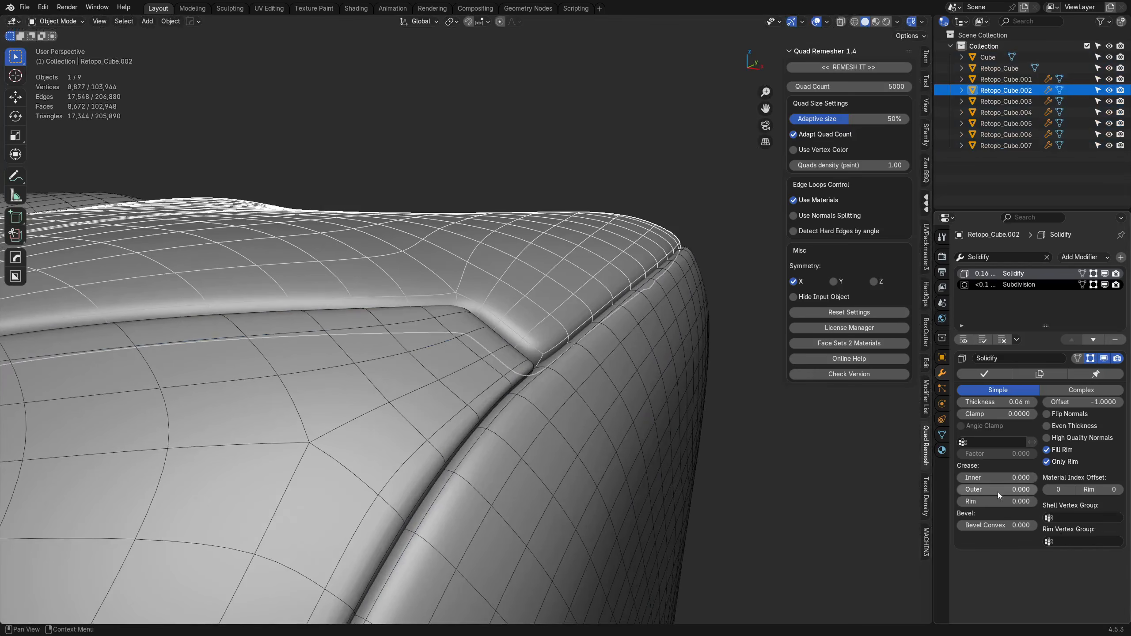
drag(992, 490, 1020, 489)
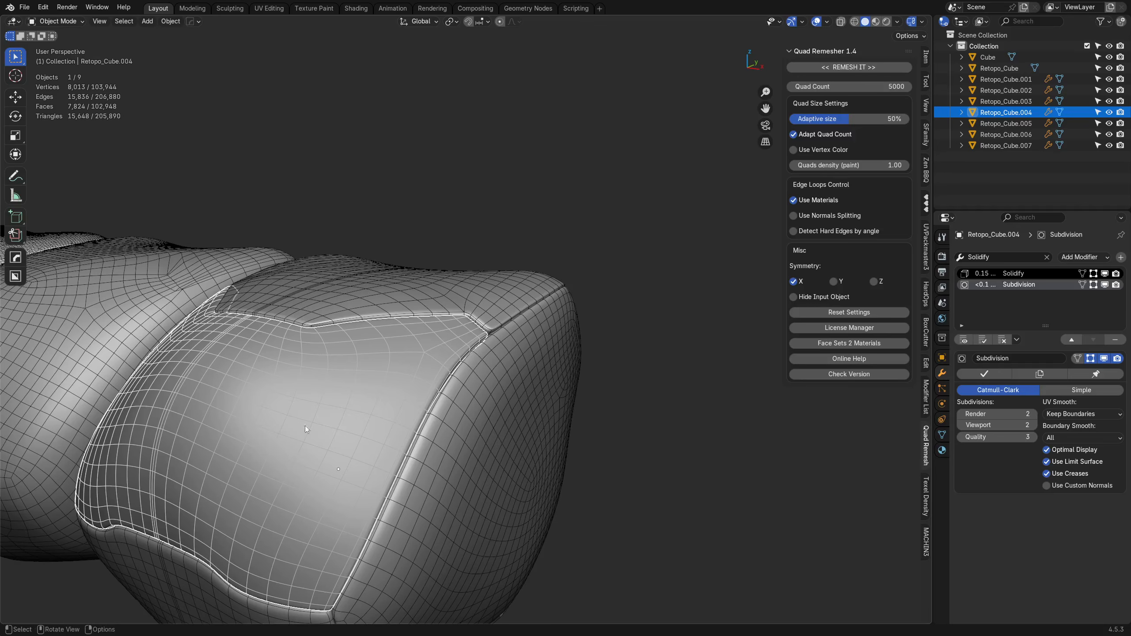
- Select the block's five panels with the upper one active and copy its modifiers to the others
shift+middle_drag(369, 433, 470, 366)
click(220, 502)
click(314, 497)
shift+click(526, 578)
middle_drag(526, 581, 508, 561)
shift+click(480, 611)
shift+middle_drag(514, 276, 531, 332)
shift+click(486, 421)
shift+click(531, 332)
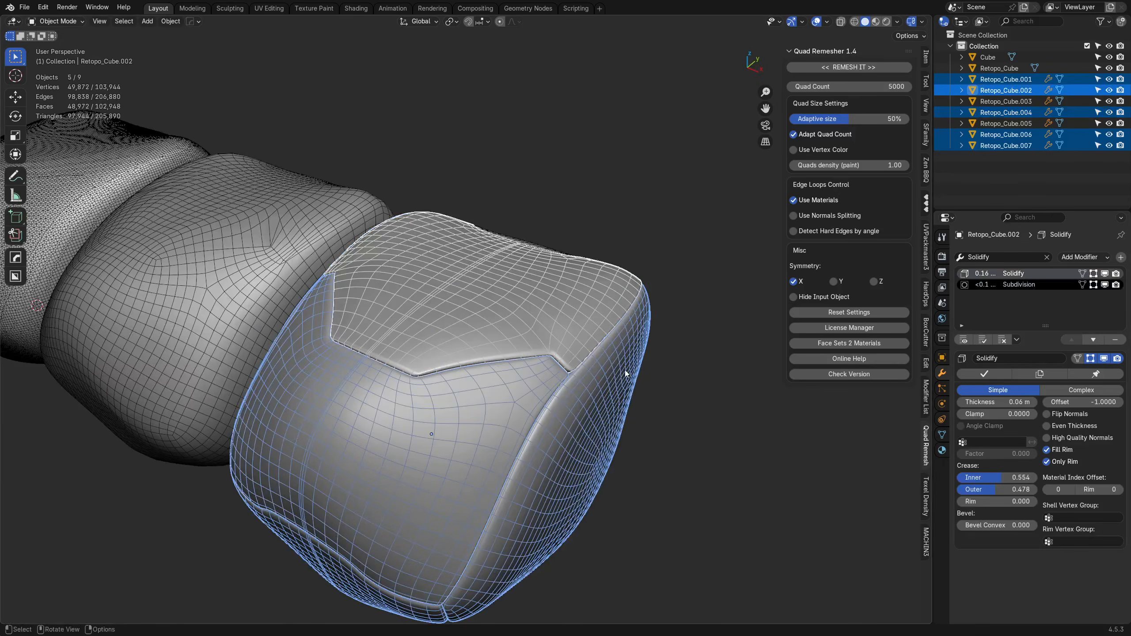
key(ctrl+l)
click(618, 460)
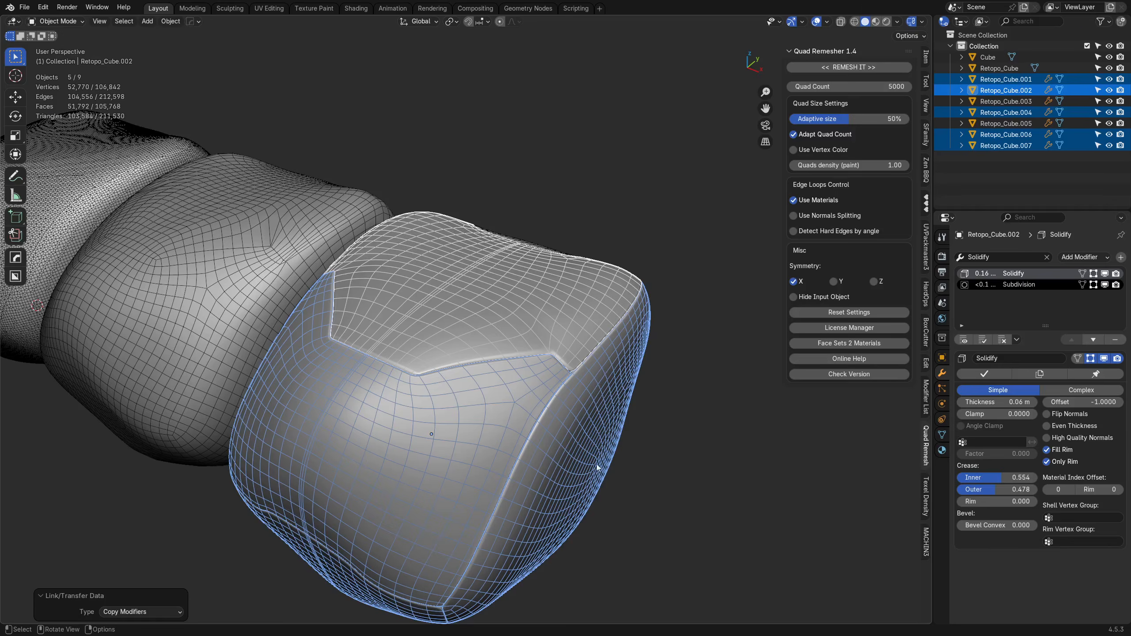
key(alt+a)
- Hide the wireframe overlay and dissolve the front panel's central vertical edge loop
middle_drag(451, 454, 601, 377)
click(499, 388)
key(Tab)
click(492, 428)
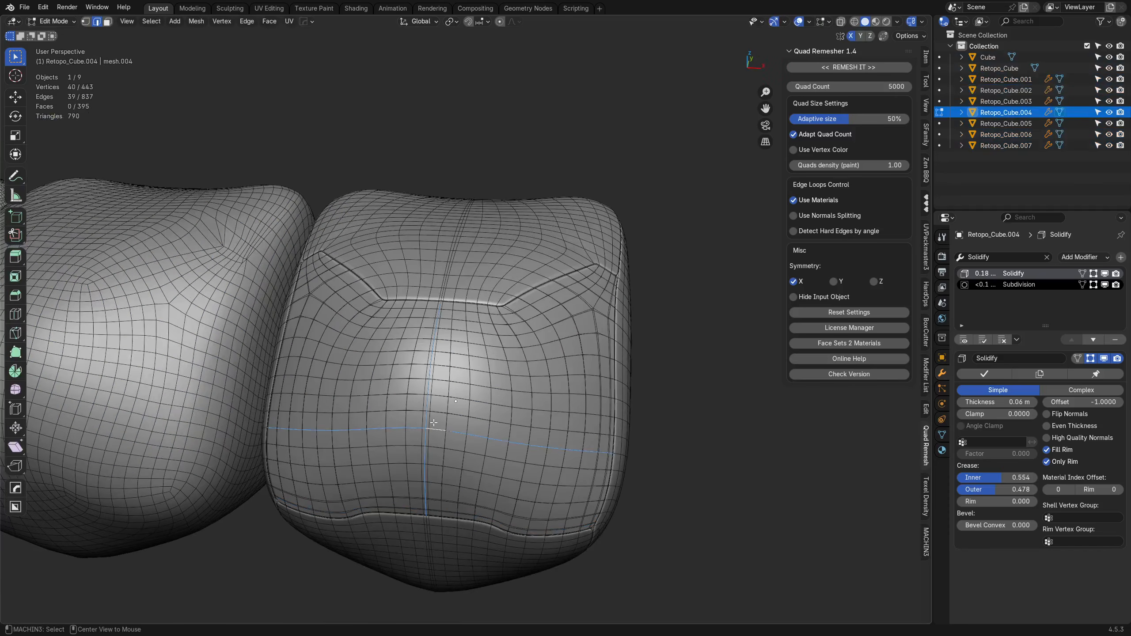
middle_drag(463, 428, 604, 434)
key(Tab)
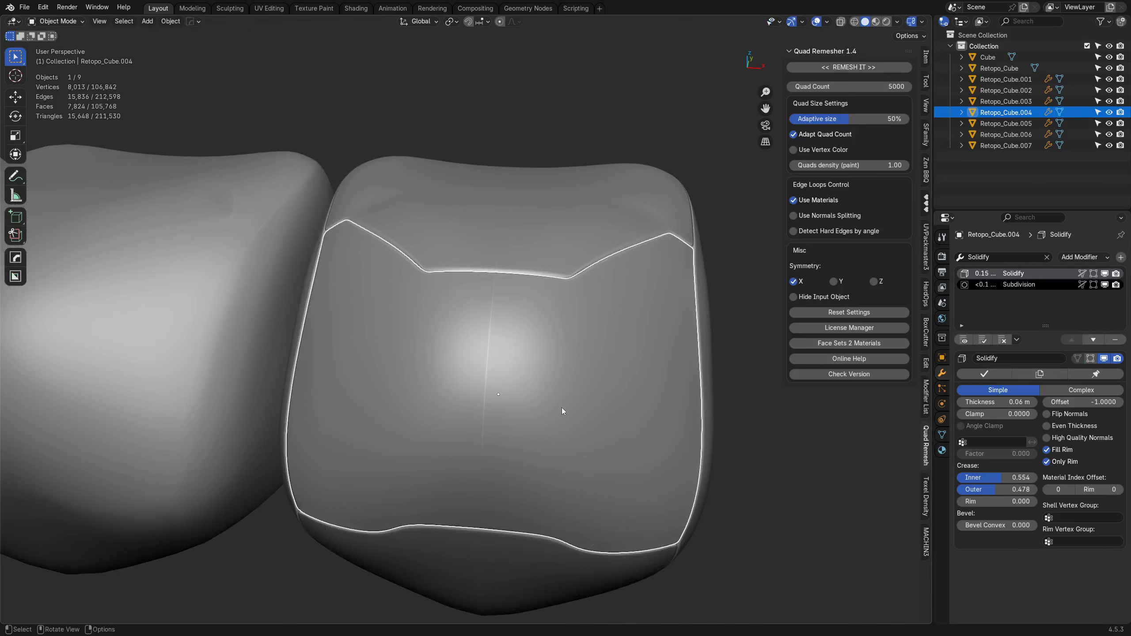
key(Tab)
middle_drag(498, 418, 486, 400)
key(alt+a)
scroll(486, 400, up, 3)
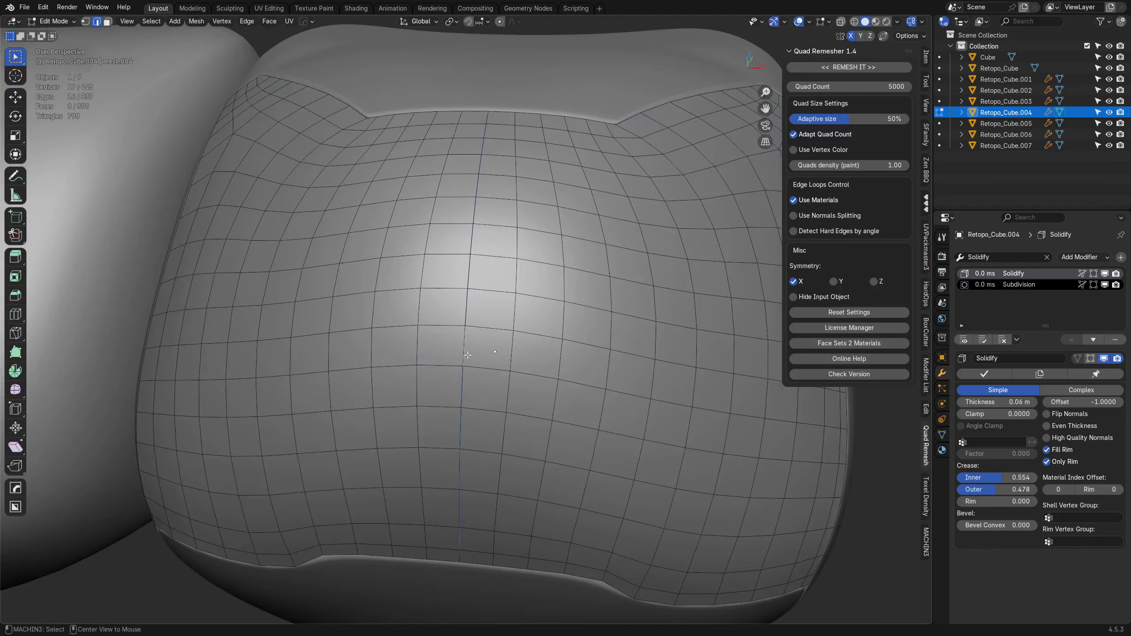
key(ctrl+x)
key(Tab)
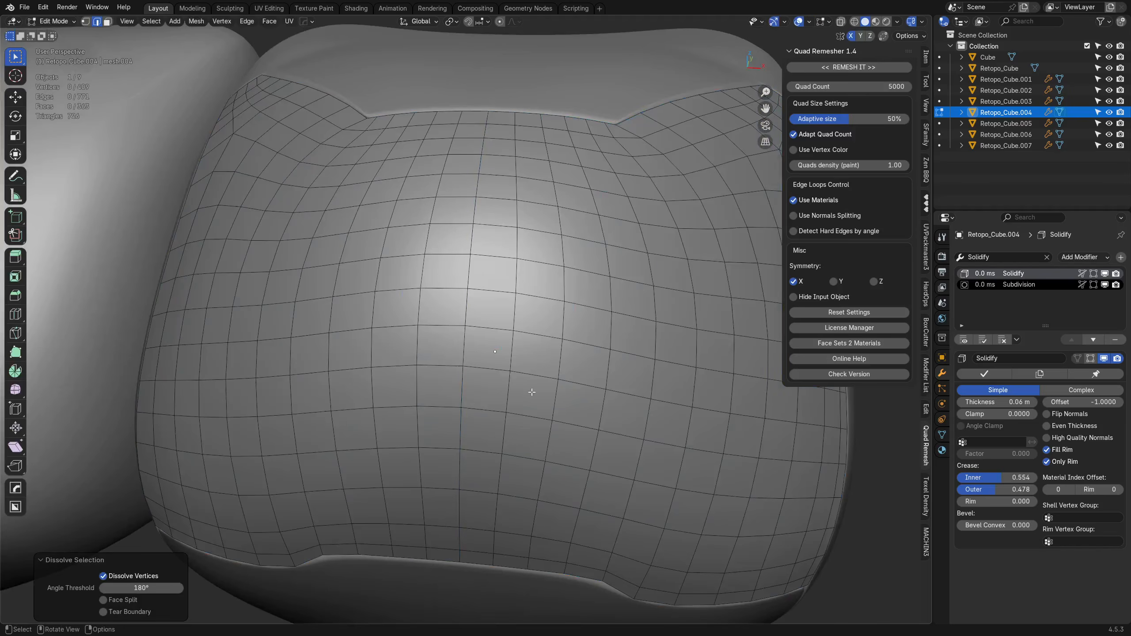
click(533, 338)
- Dissolve the upper panel's central edge loop and return to Object Mode
shift+middle_drag(519, 124, 491, 316)
click(491, 317)
key(Tab)
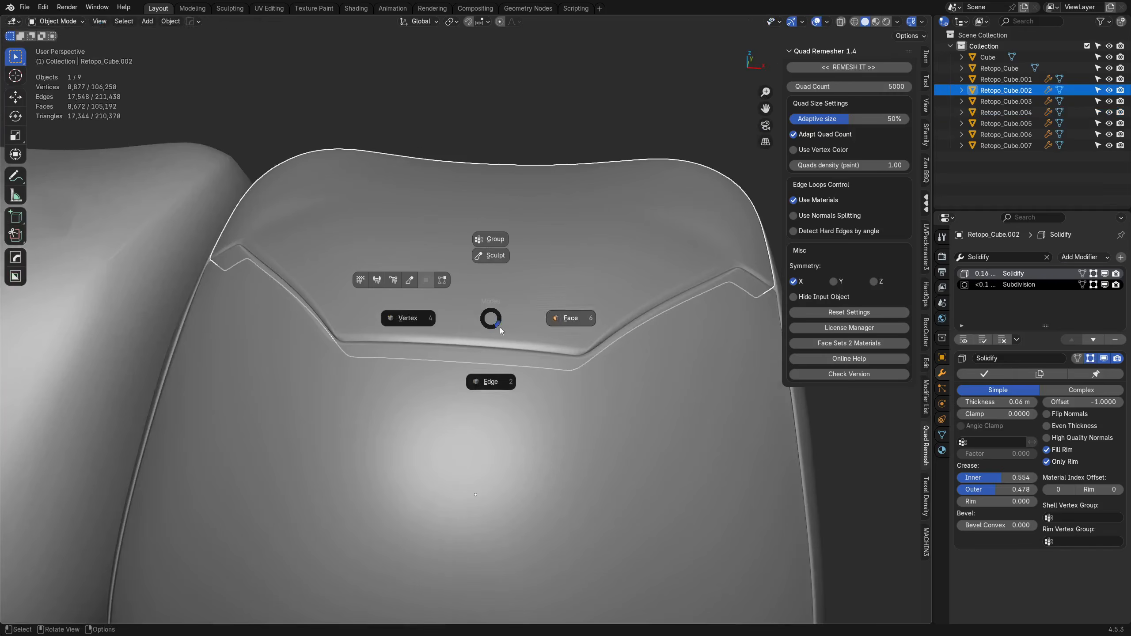
click(487, 376)
key(a)
key(alt+a)
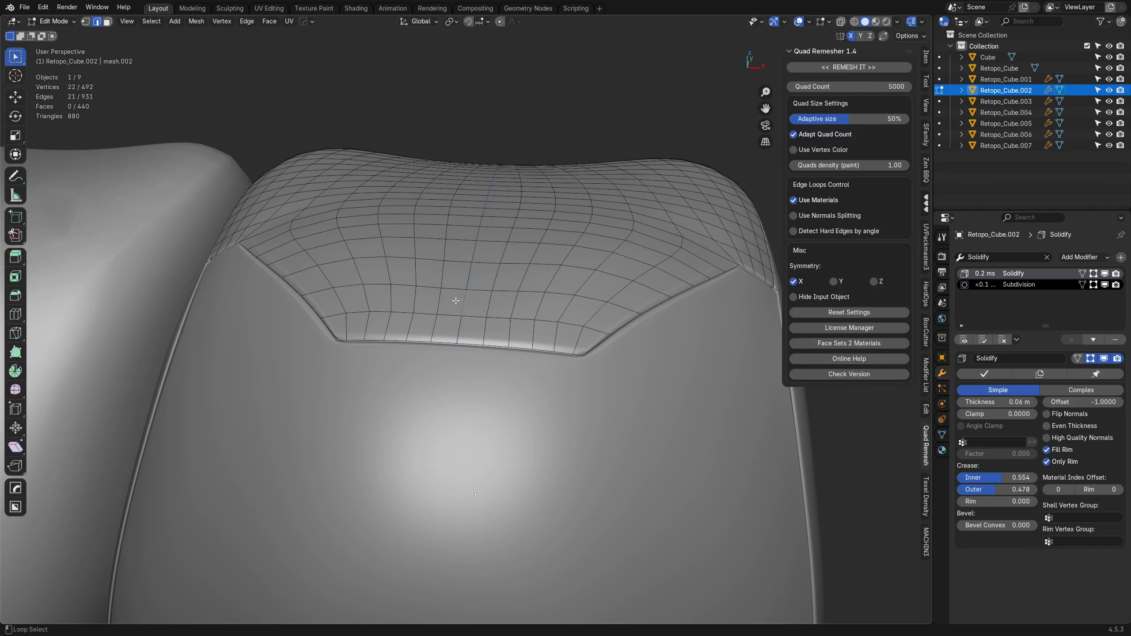
key(ctrl+x)
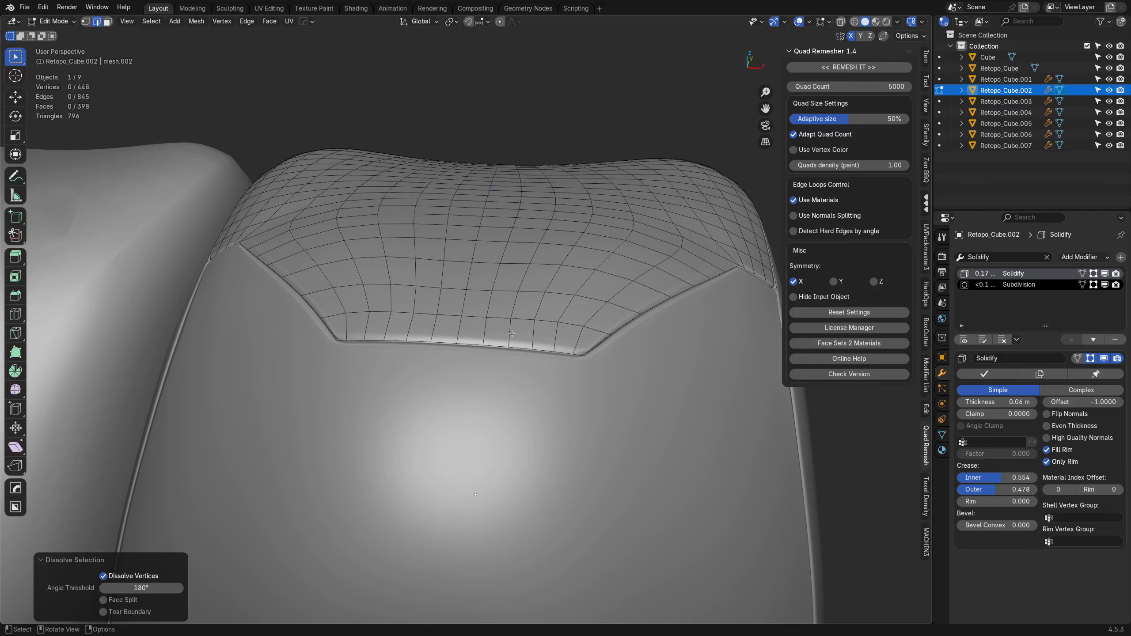
key(Tab)
click(528, 349)
- Select the lower panel and open its mesh for edge editing
scroll(528, 349, down, 4)
shift+middle_drag(536, 521, 512, 352)
shift+middle_drag(498, 510, 502, 388)
click(498, 393)
key(Tab)
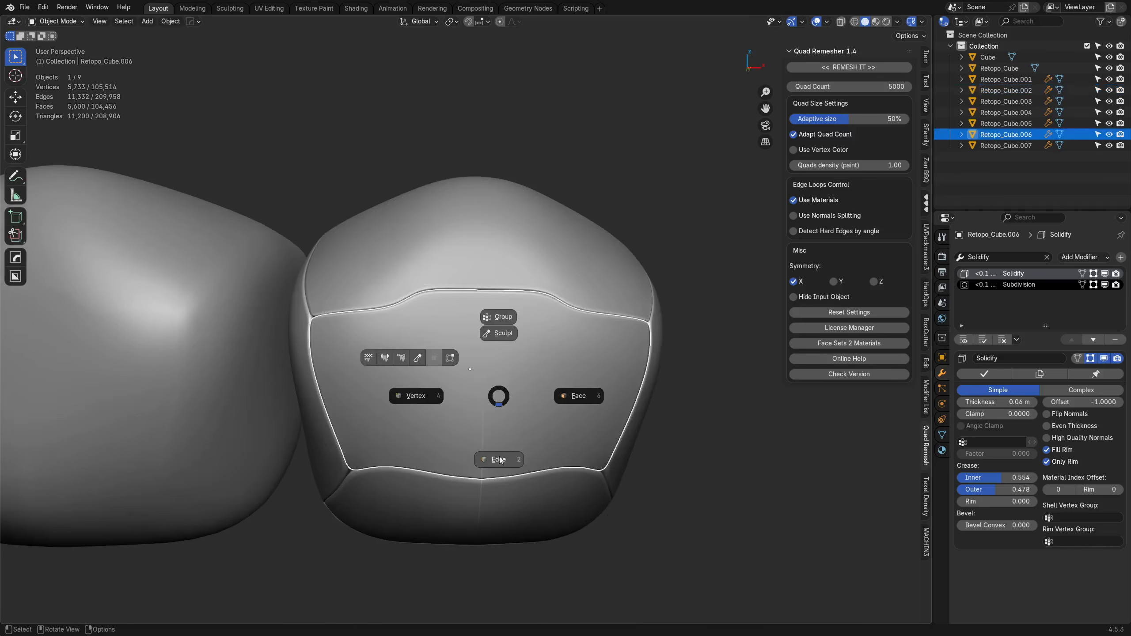
click(494, 454)
scroll(487, 447, up, 4)
shift+middle_drag(503, 527, 487, 422)
scroll(463, 350, up, 2)
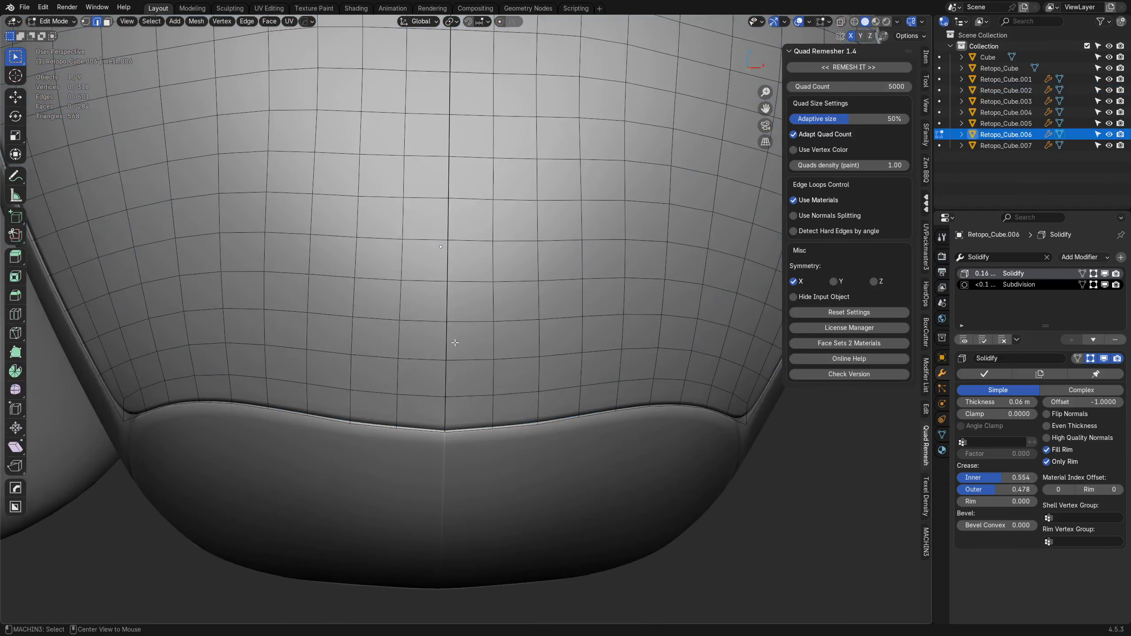
- Dissolve the lower panel's central vertical edge loop
key(ctrl+x)
alt+click(450, 340)
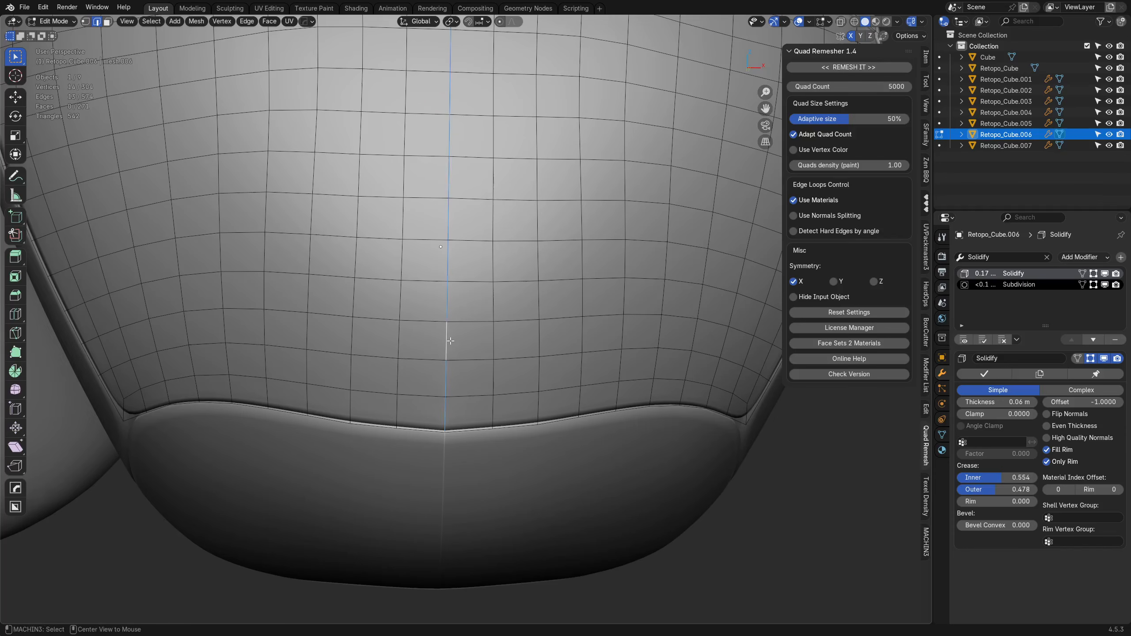
key(alt+a)
alt+click(464, 342)
key(Tab)
key(Tab)
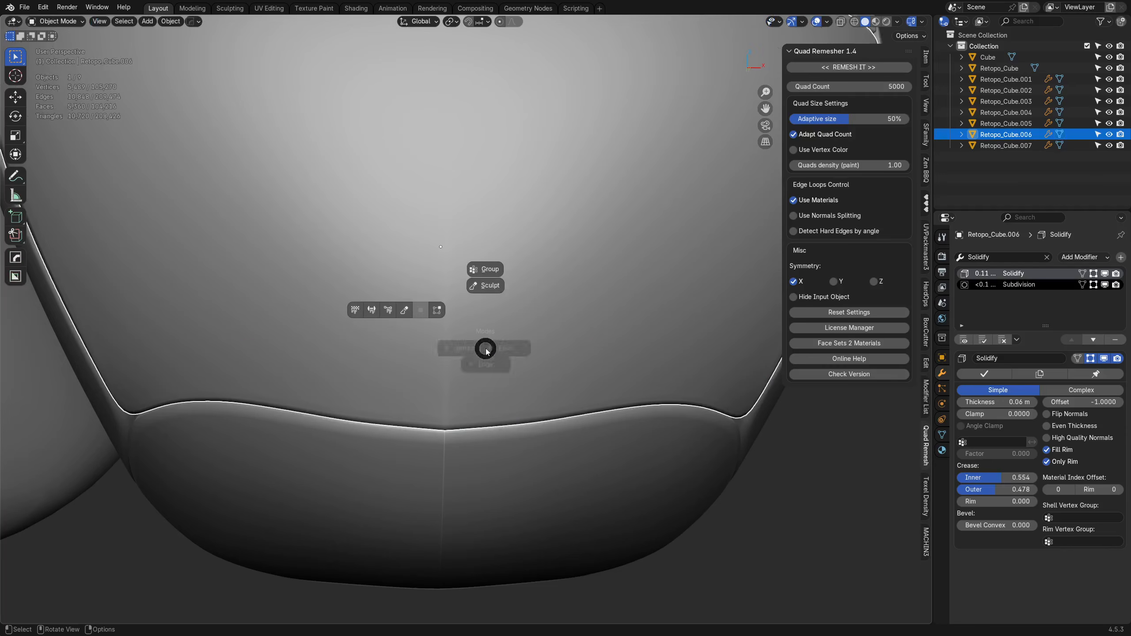
alt+click(451, 353)
key(ctrl+x)
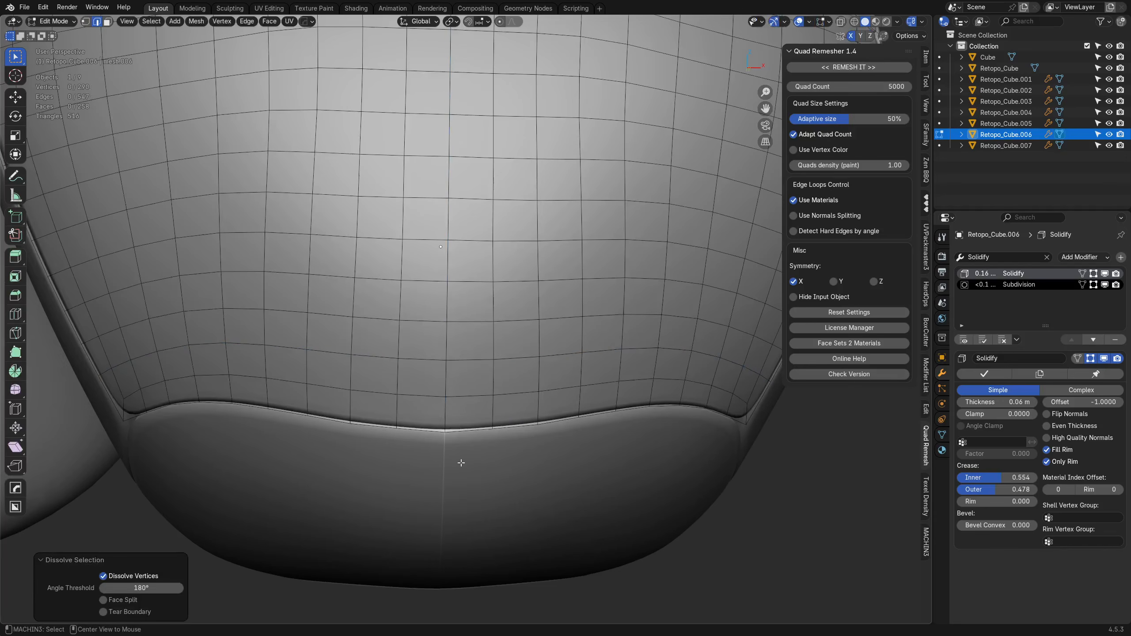
- Switch to the bottom panel, dissolve its central edge loop, and return to Object Mode with nothing selected
key(alt+q)
alt+click(443, 451)
key(ctrl+x)
key(Tab)
scroll(514, 438, down, 4)
key(a)
key(a)
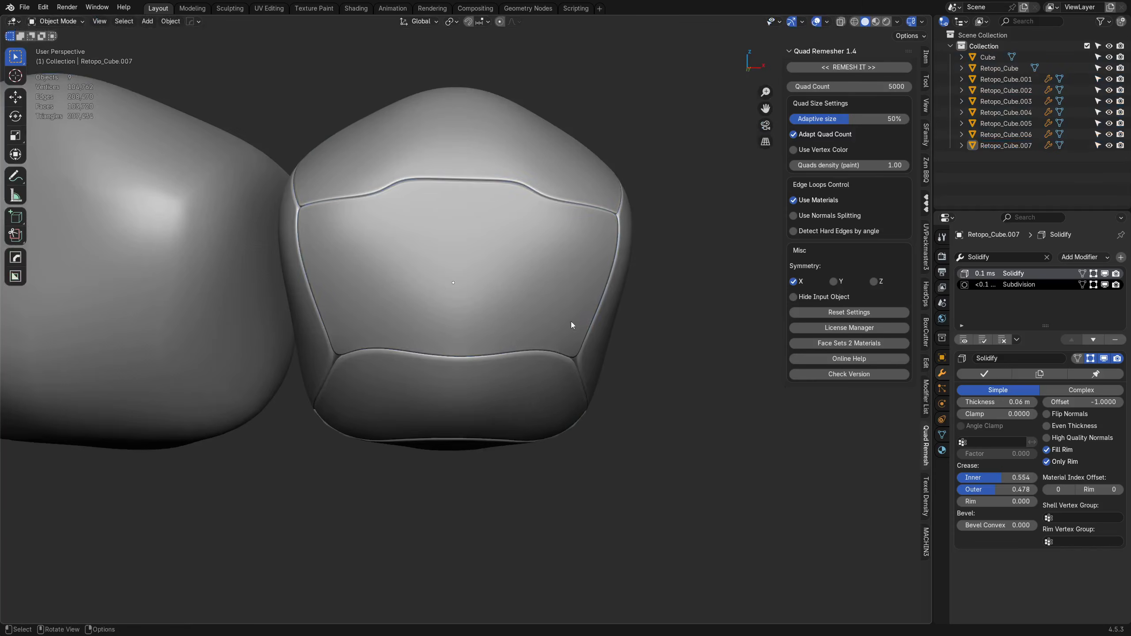
- Try subdivision level 1 on the front panel and undo it
middle_drag(571, 322, 507, 394)
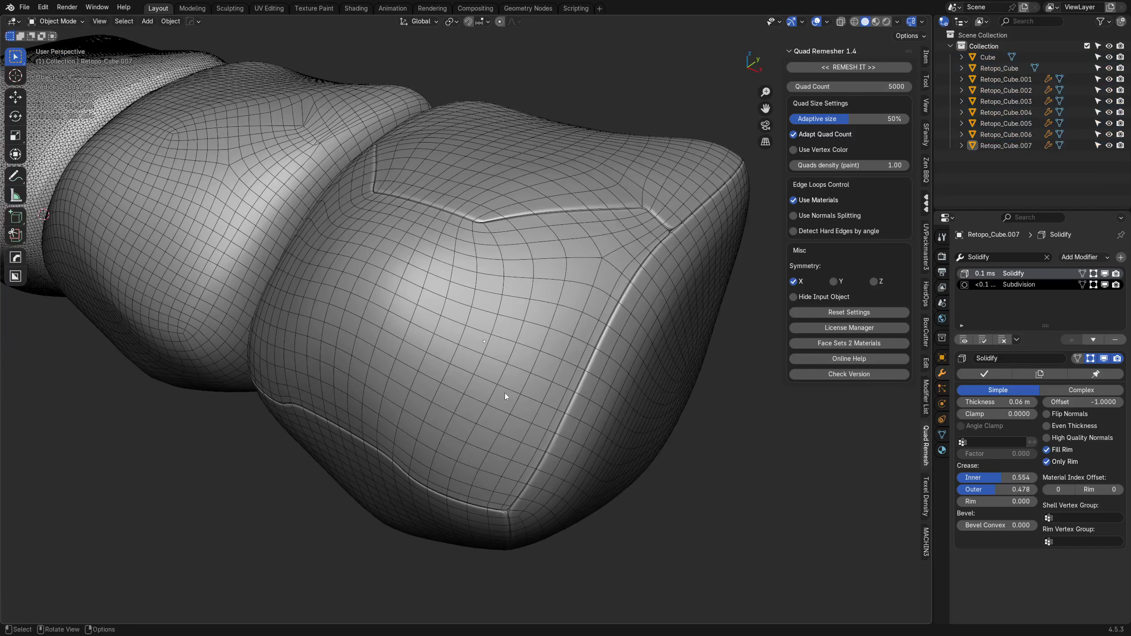
click(517, 361)
key(ctrl+1)
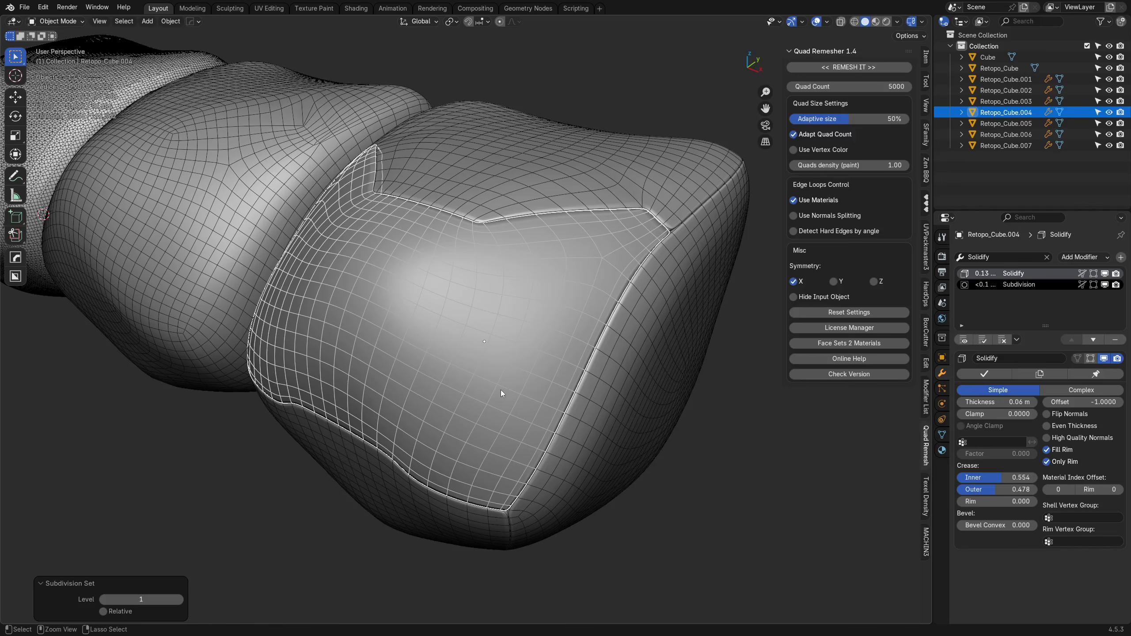
key(ctrl+z)
key(alt+a)
- Hide the wireframe overlay and examine the seam between neighbouring panels up close
key(shift+w)
middle_drag(503, 386, 737, 232)
scroll(424, 381, up, 3)
mouse_move(424, 381)
middle_down()
mouse_move(466, 388)
mouse_move(437, 396)
middle_up()
scroll(467, 388, up, 4)
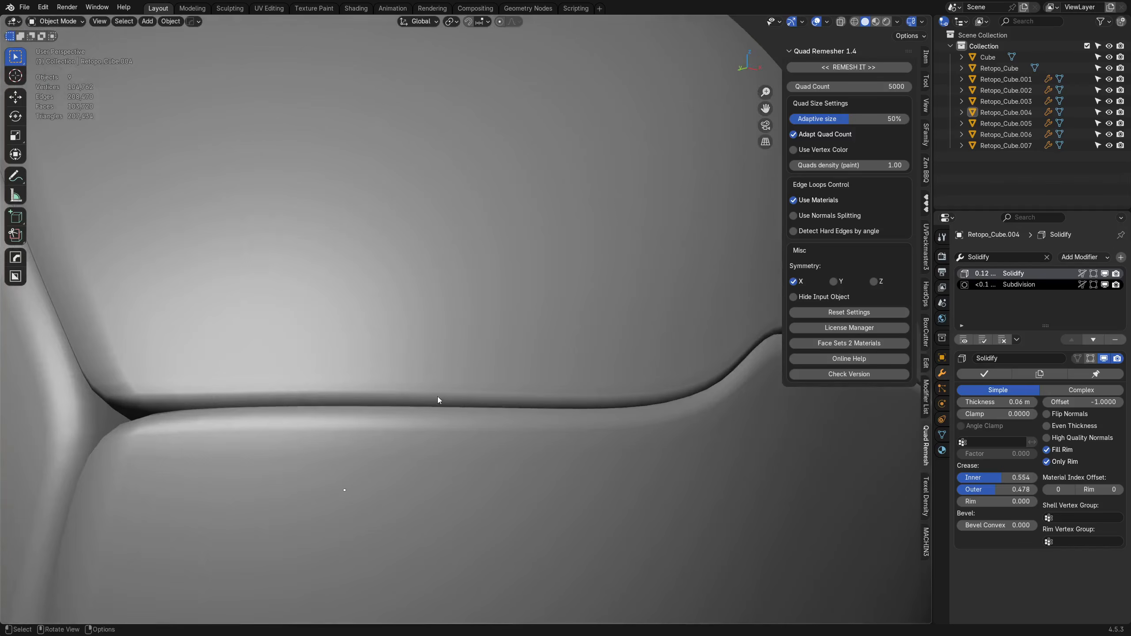
- Set subdivision level 2 on the upper, side, front and bottom panels one after another
scroll(458, 370, down, 5)
click(500, 341)
scroll(502, 343, down, 3)
key(ctrl+2)
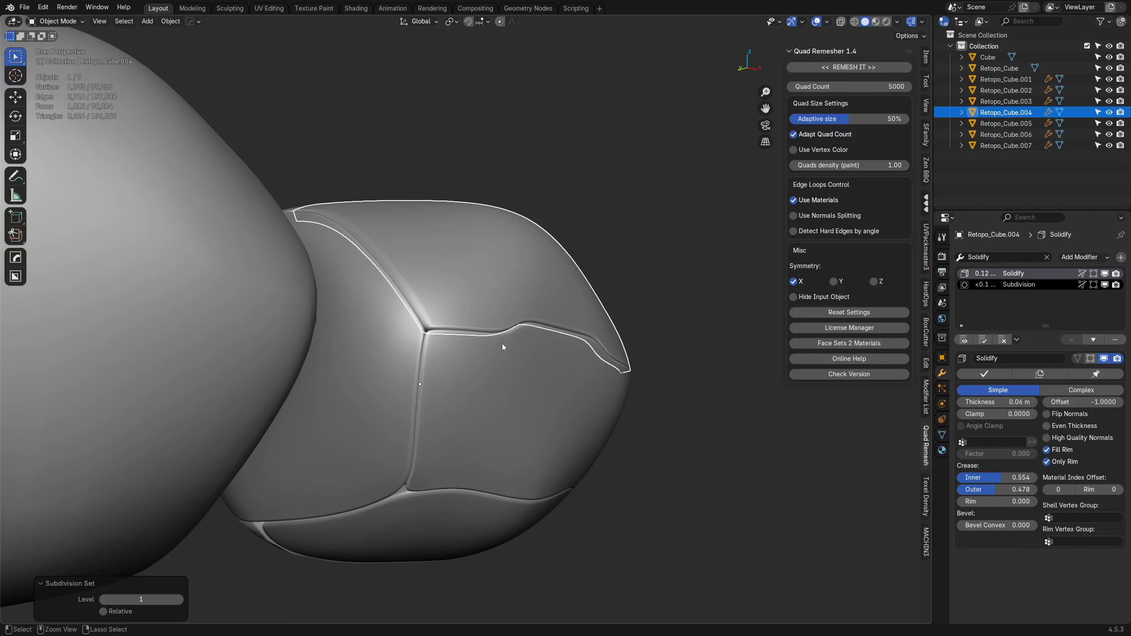
click(473, 366)
key(ctrl+2)
click(403, 371)
key(ctrl+2)
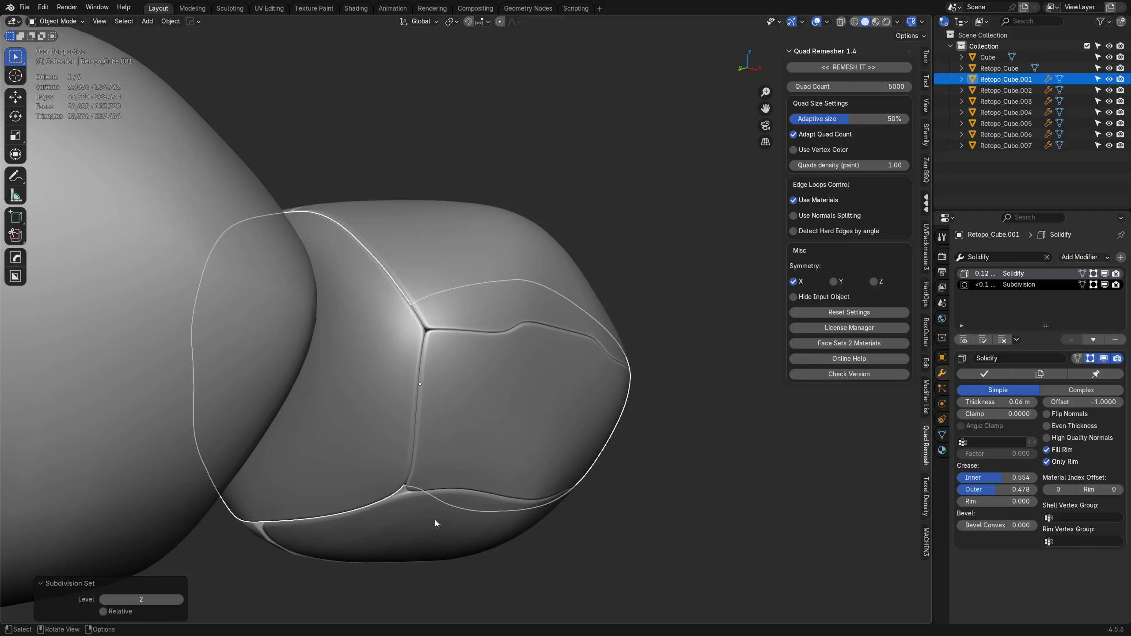
click(435, 520)
key(ctrl+2)
- Try subdivision level 2 on the opposite side panel and undo it
middle_drag(656, 388, 571, 364)
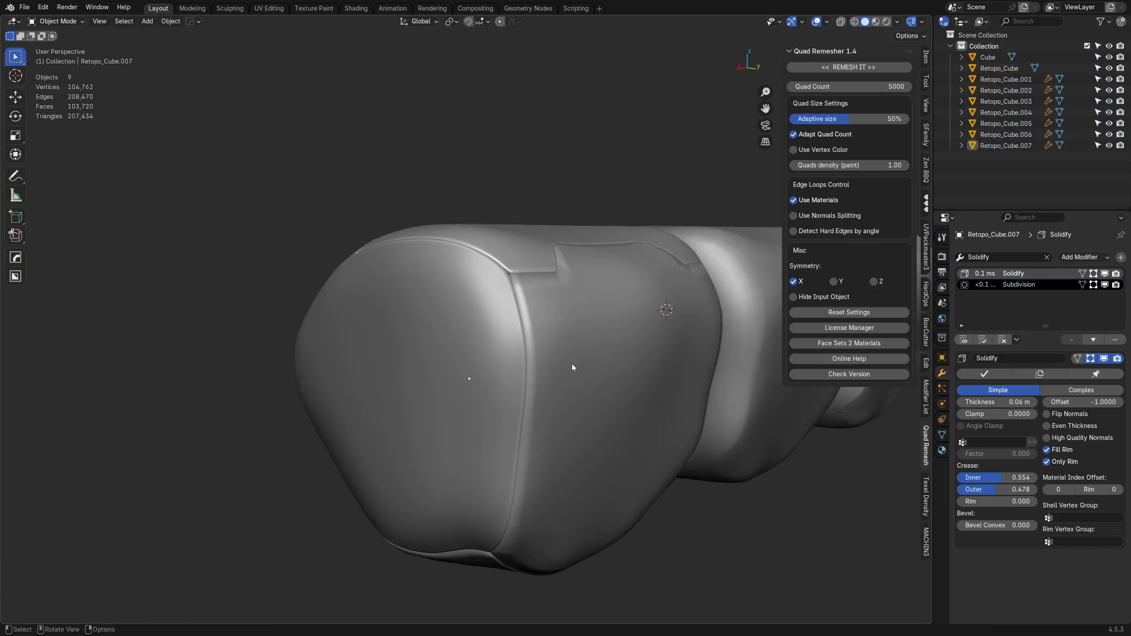
click(572, 363)
key(ctrl+2)
scroll(519, 407, up, 6)
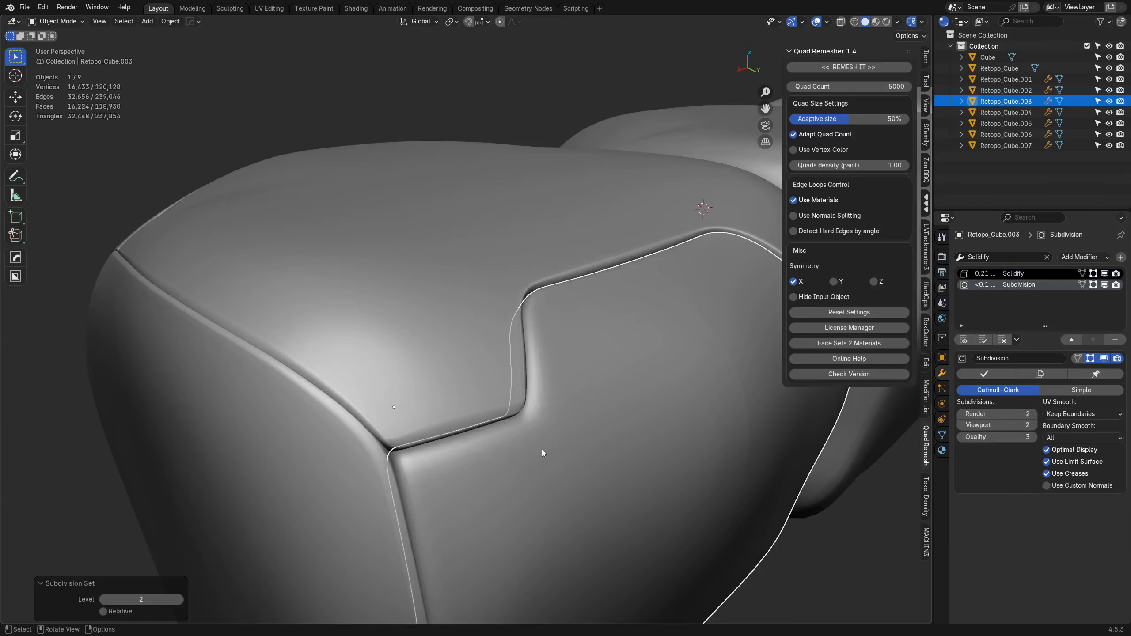
key(ctrl+z)
- Copy the top panel's modifiers to the side panel and deselect everything
shift+click(451, 372)
key(ctrl+l)
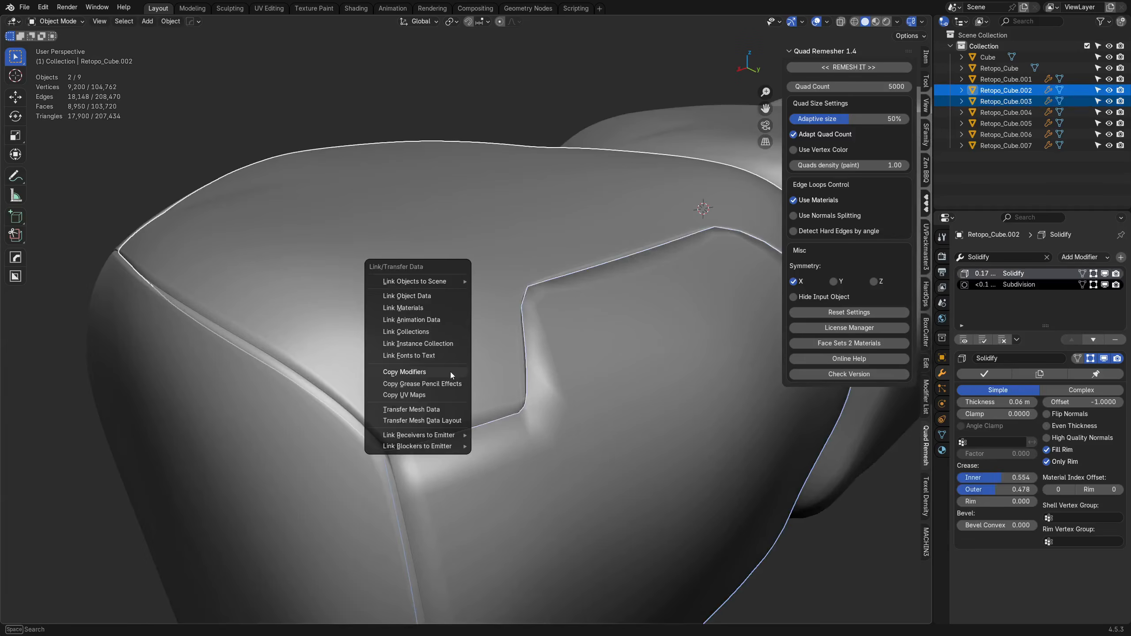
click(451, 372)
key(a)
key(a)
key(a)
scroll(449, 368, down, 4)
key(a)
key(a)
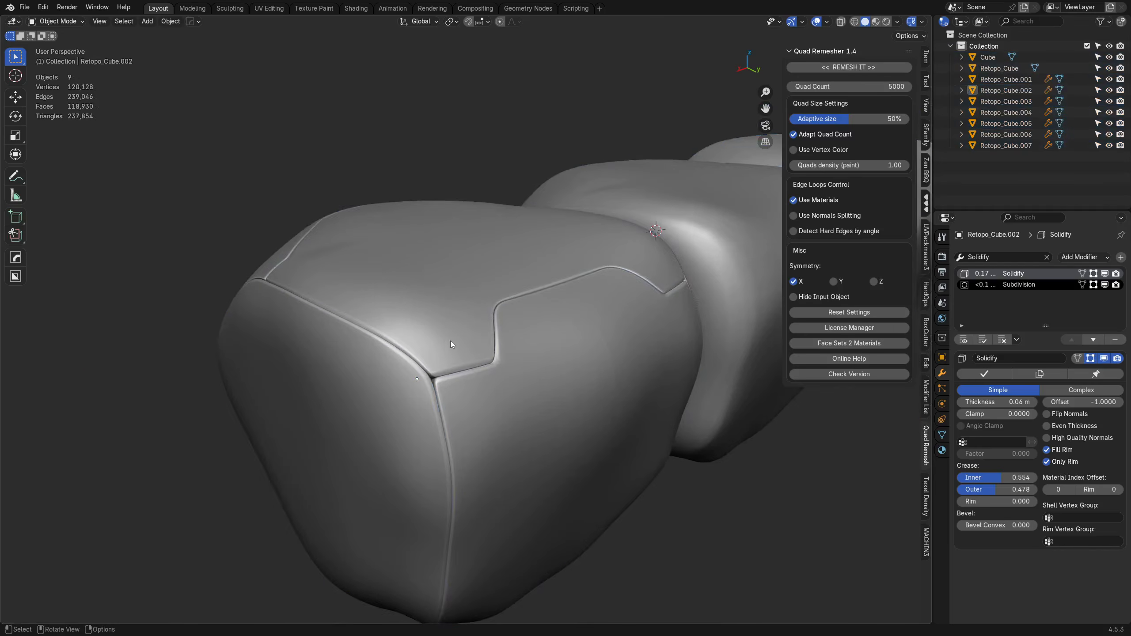
- Examine the corner where the front, top and side panels meet up close
scroll(451, 341, up, 4)
shift+middle_drag(413, 465, 477, 354)
scroll(477, 355, up, 1)
scroll(477, 354, up, 4)
middle_drag(421, 315, 442, 367)
scroll(396, 341, up, 1)
scroll(544, 328, down, 6)
scroll(442, 367, up, 5)
scroll(465, 347, down, 2)
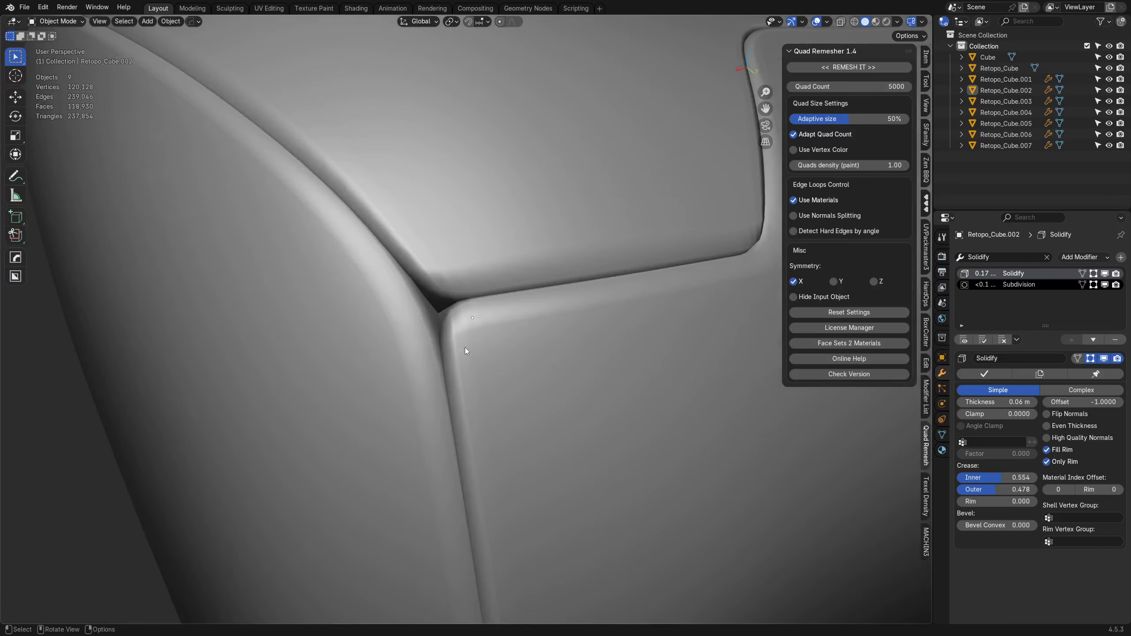
- Add a loop cut to the side panel close to its upper border and return to Object Mode
click(495, 348)
key(Tab)
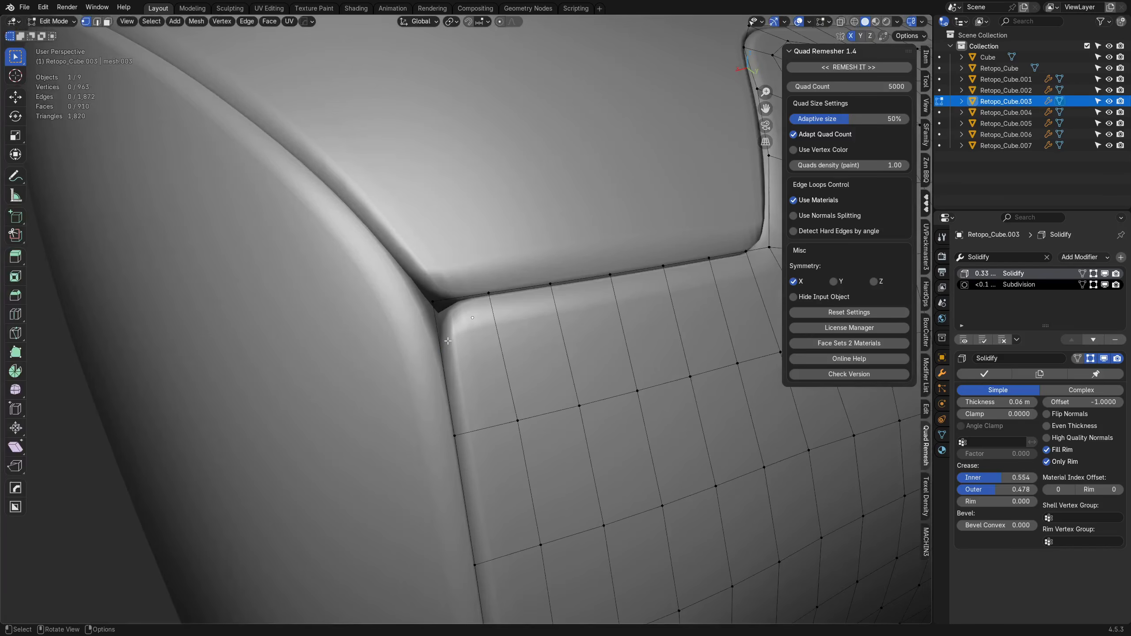
key(ctrl+r)
click(448, 305)
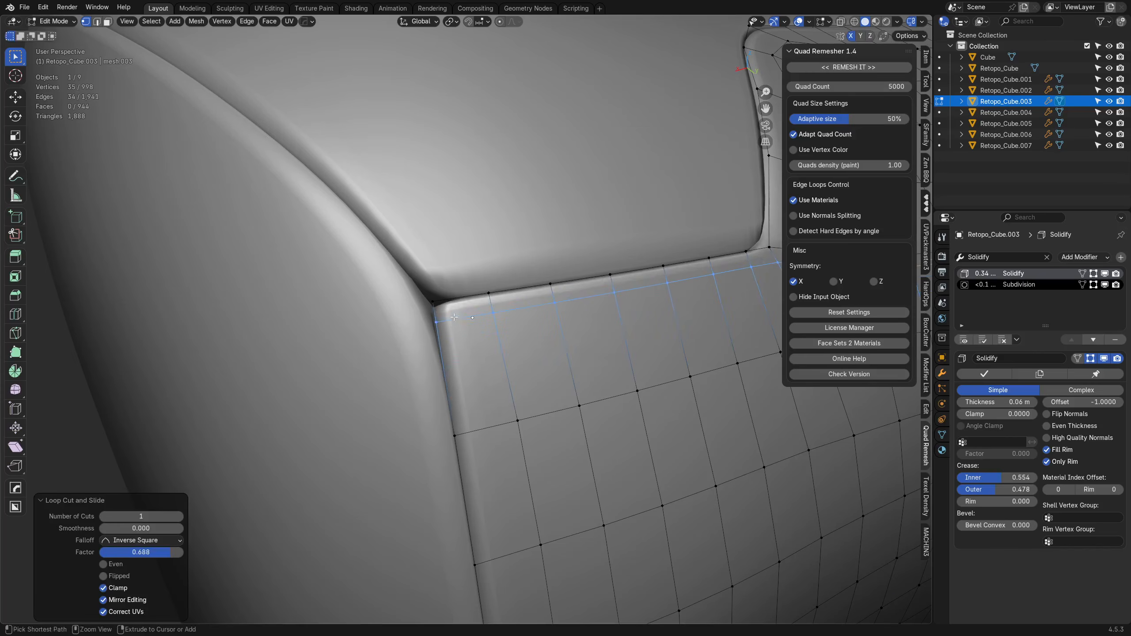
click(443, 308)
key(Tab)
click(486, 308)
scroll(518, 398, down, 4)
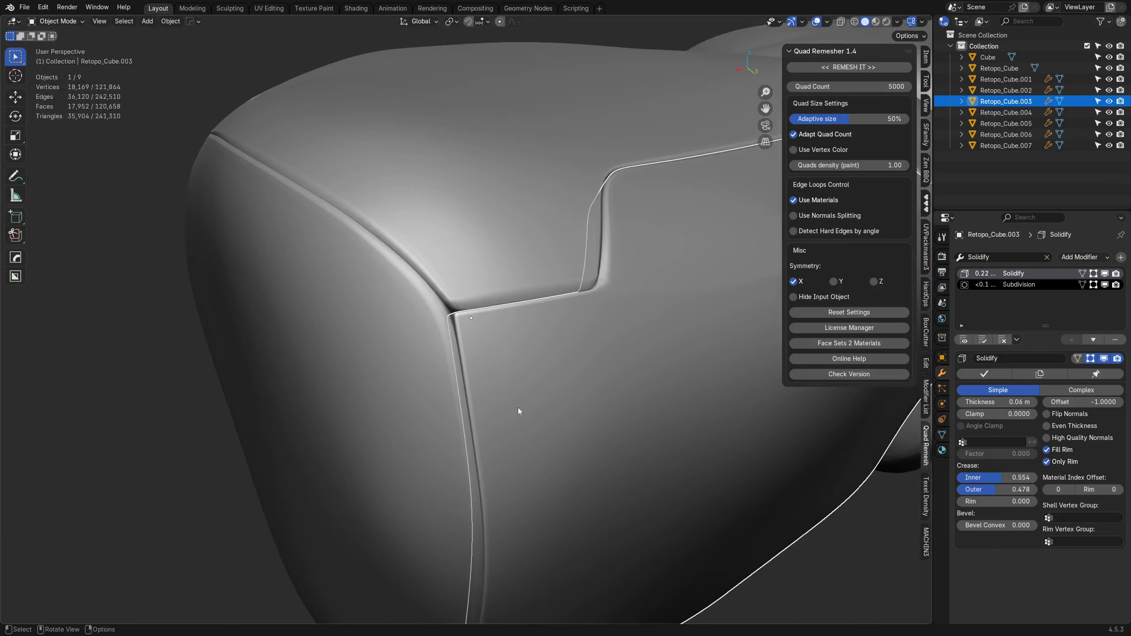
- Deselect the side panel and open the front panel for edge editing
key(alt+a)
click(440, 417)
key(Tab)
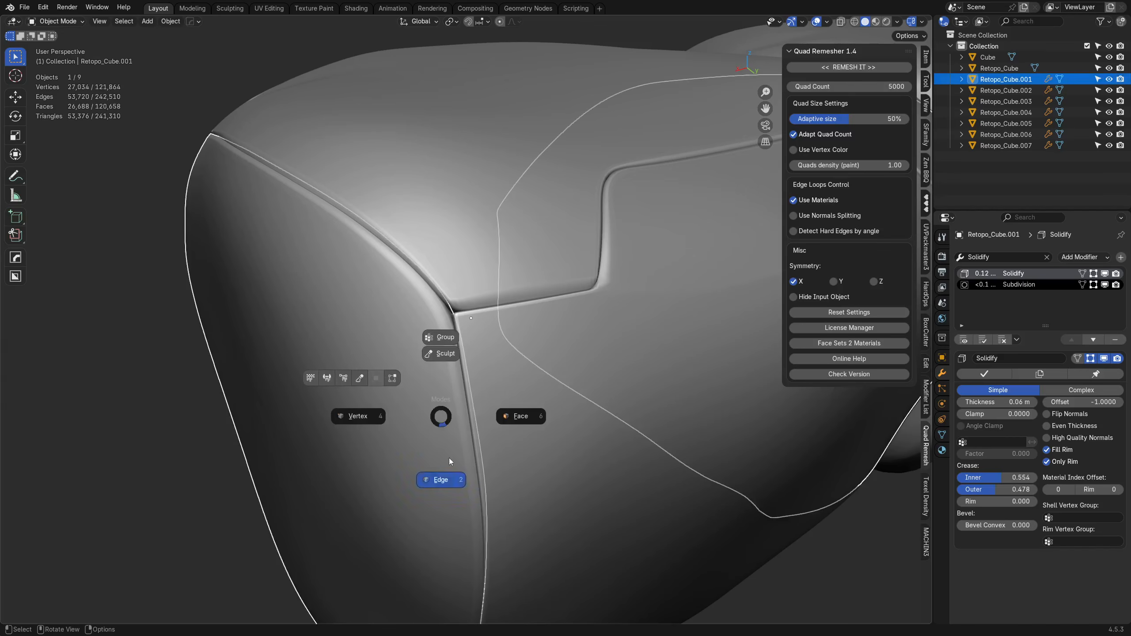
scroll(447, 428, up, 2)
- Try a loop cut around the front panel's rim and undo it
key(ctrl+r)
click(436, 318)
right_click(436, 318)
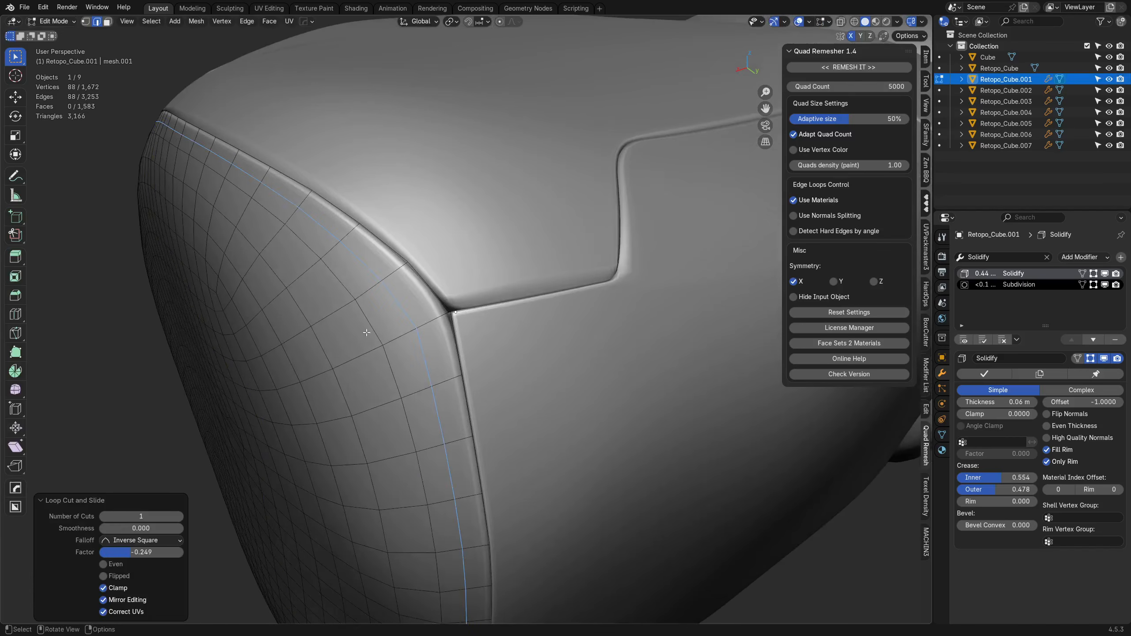
key(ctrl+z)
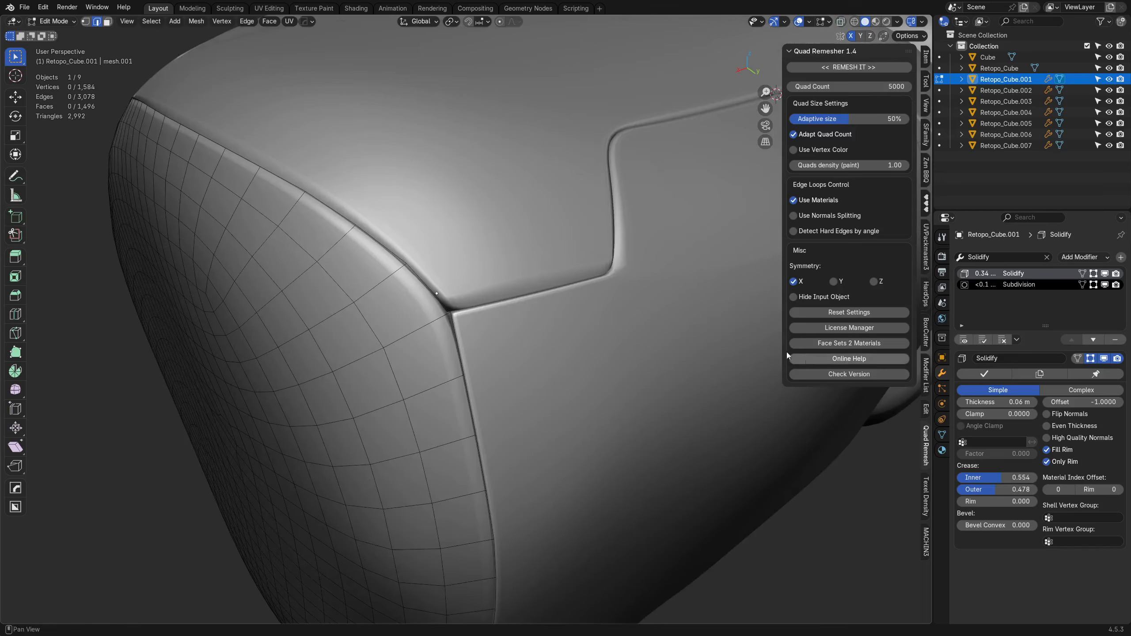
- Retry the front panel's rim loop cut, inspect the lower corner, and undo it
scroll(581, 378, down, 3)
key(ctrl+r)
click(452, 327)
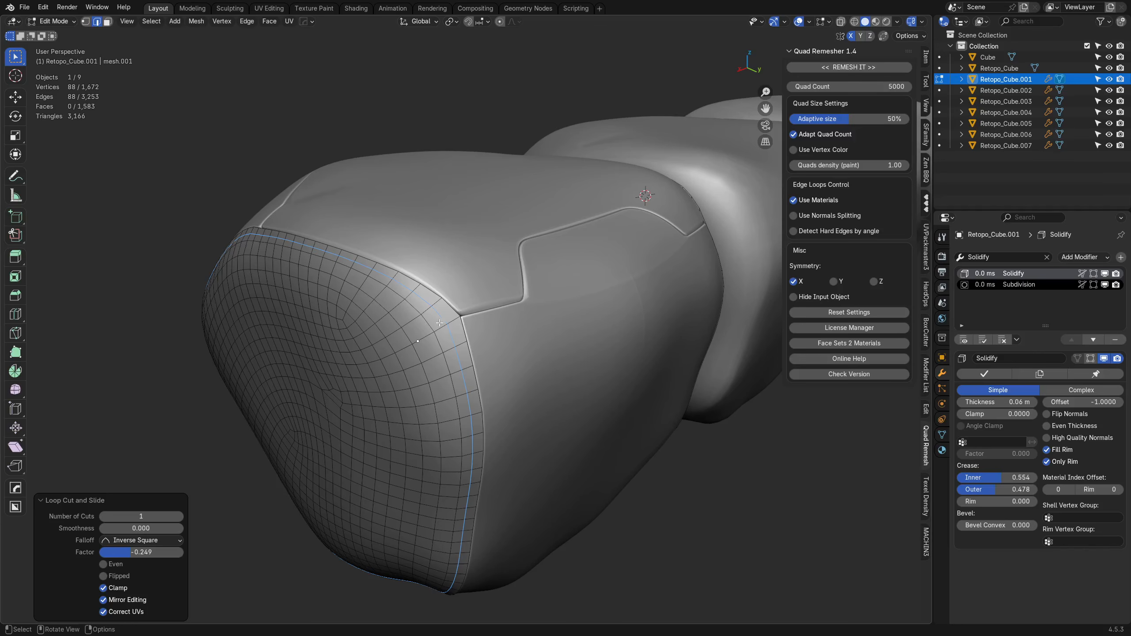
scroll(500, 351, up, 3)
scroll(500, 352, down, 3)
middle_drag(499, 354, 494, 401)
scroll(490, 392, up, 5)
key(ctrl+z)
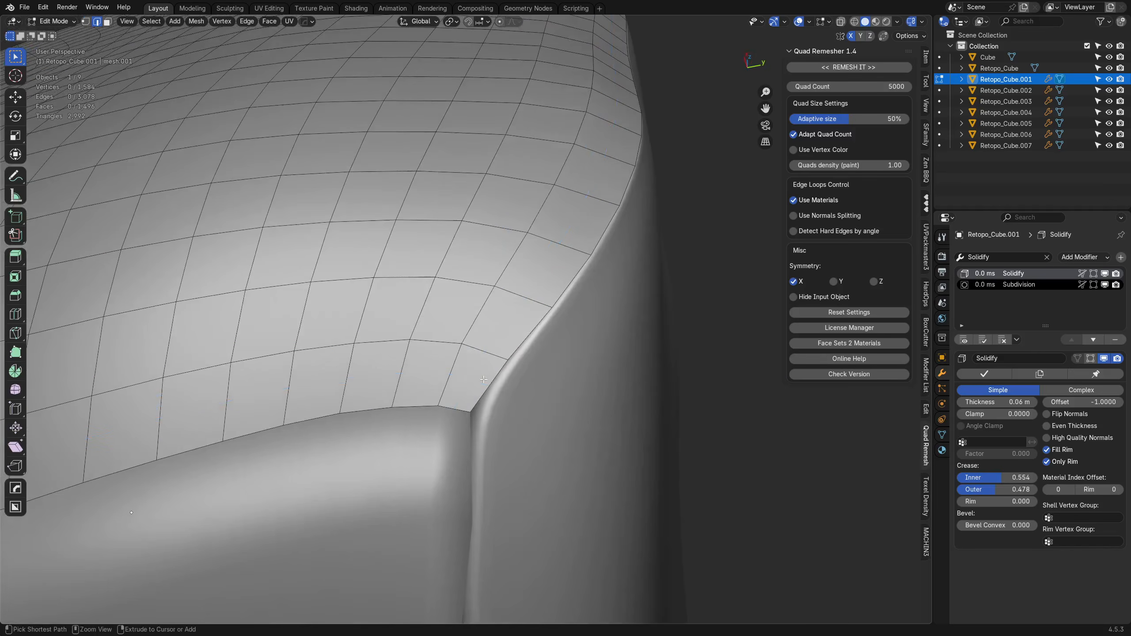
key(ctrl+r)
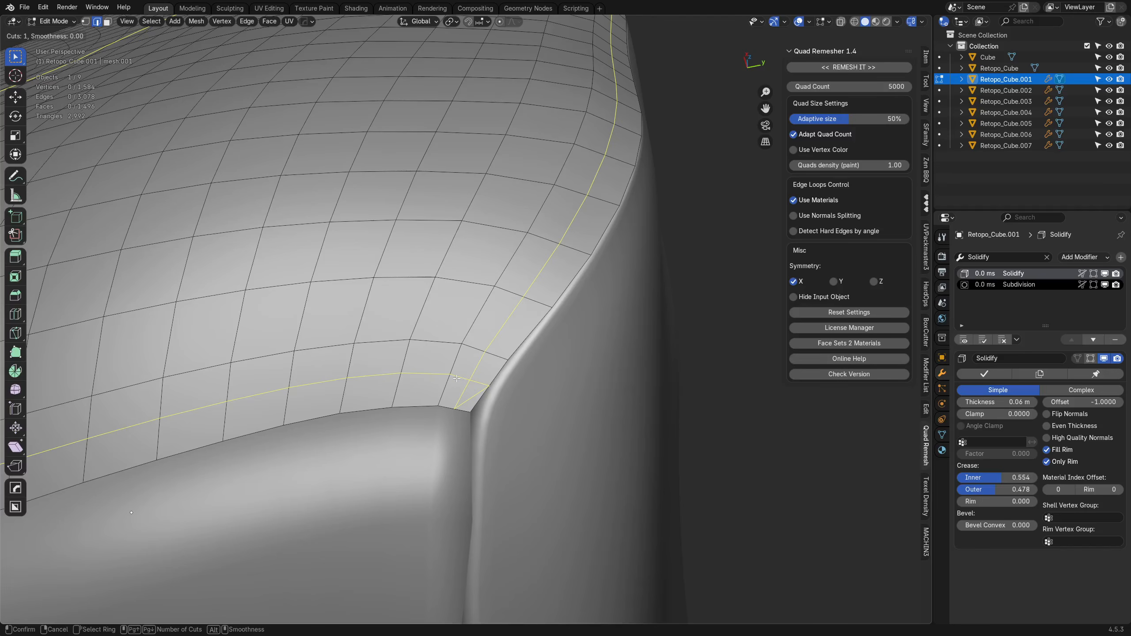
right_click(461, 378)
- Isolate the front panel in local view and add one loop cut just inside its rim
key(slash)
middle_drag(593, 371, 484, 404)
key(ctrl+r)
double_click(241, 362)
key(Tab)
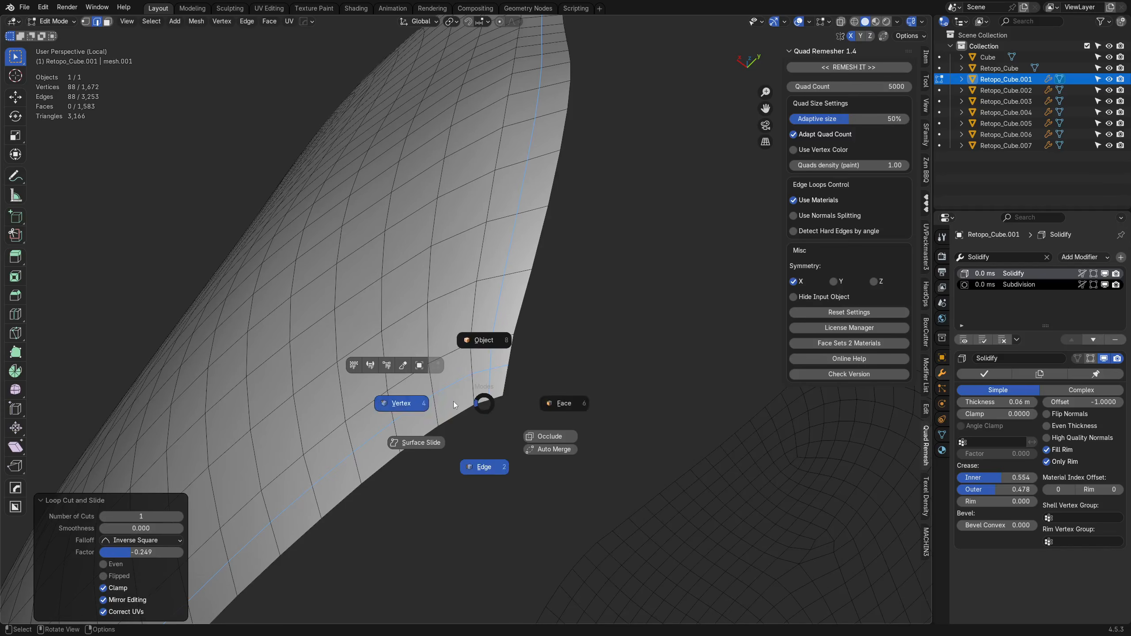
- Merge the three rim vertices at the front panel's pointed corner into one and return to Object Mode
click(434, 402)
click(490, 370)
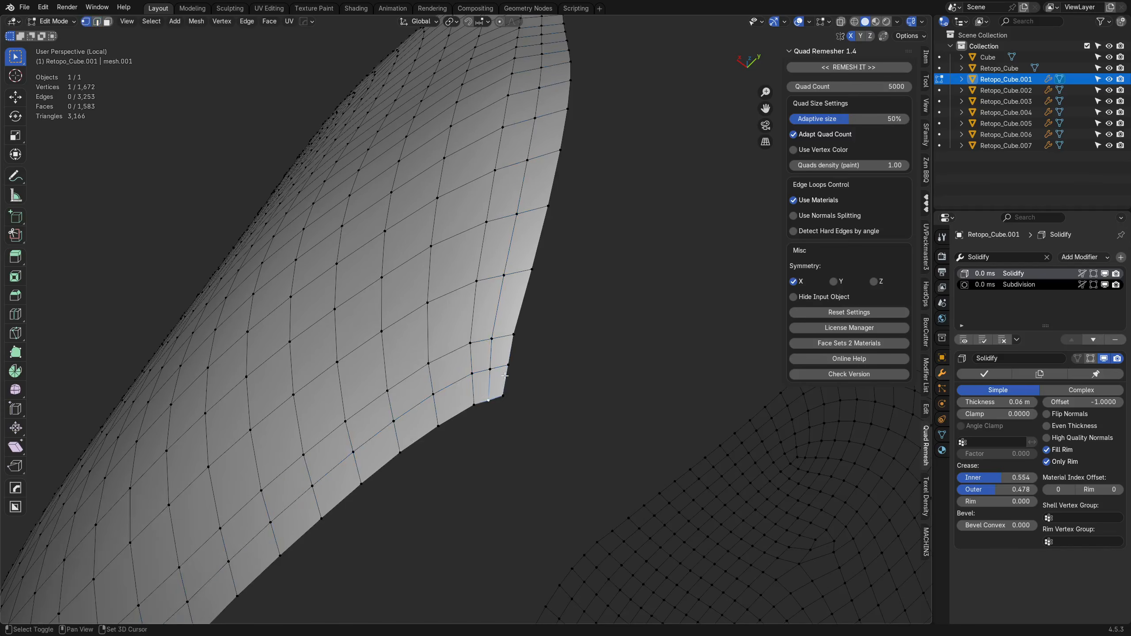
key(j)
key(ctrl+z)
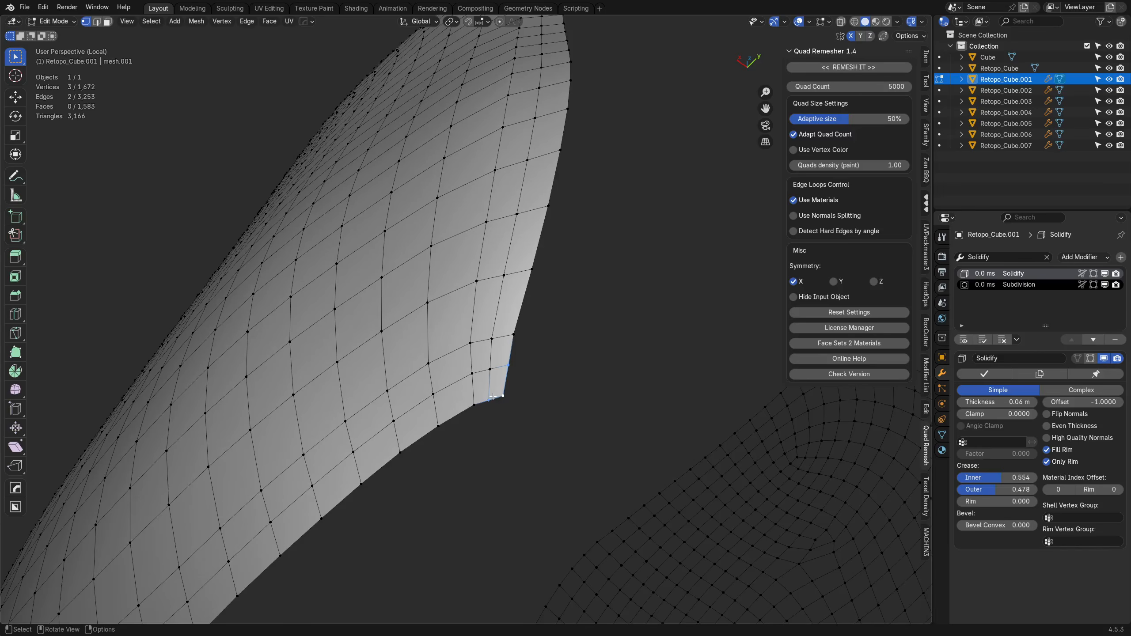
key(1)
key(ctrl+z)
key(1)
key(Tab)
click(568, 371)
- Edge-slide the front panel's rim loop in Edge mode and return to Object Mode
scroll(568, 371, down, 5)
key(Tab)
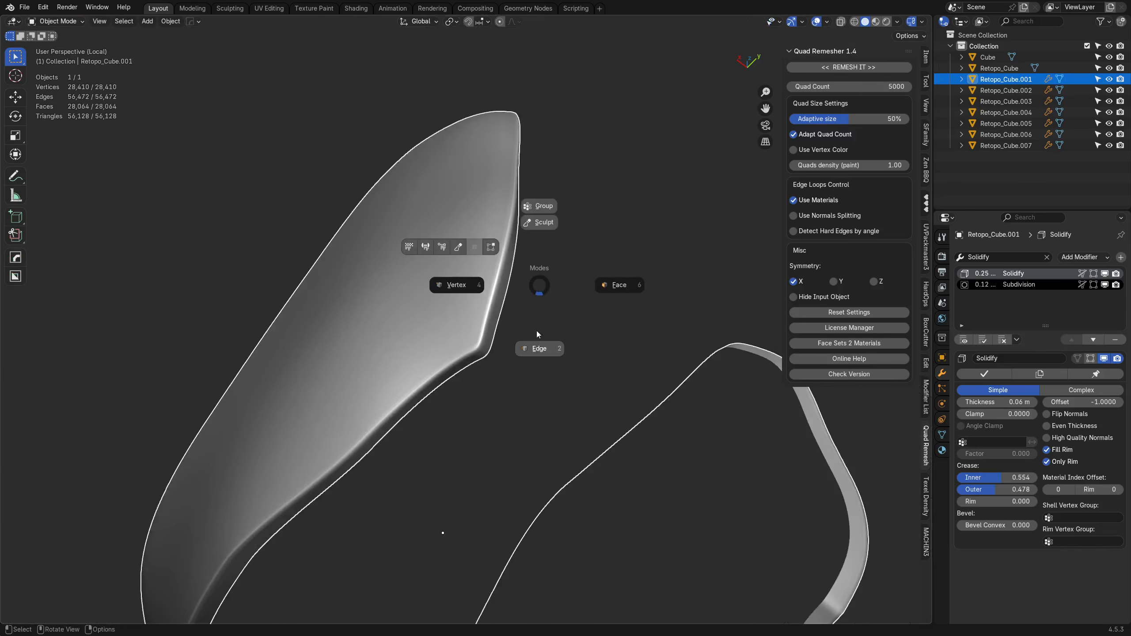
click(538, 325)
mouse_move(476, 319)
middle_down()
mouse_move(578, 371)
mouse_move(495, 336)
mouse_move(492, 323)
middle_up()
key(g)
key(g)
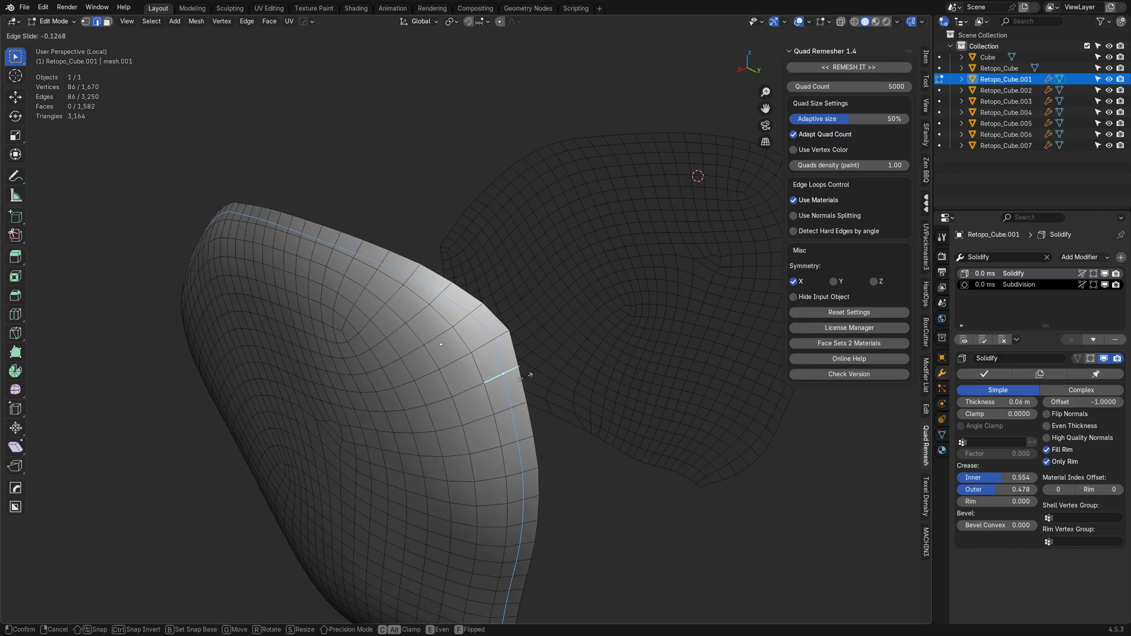
click(609, 374)
key(Tab)
click(610, 341)
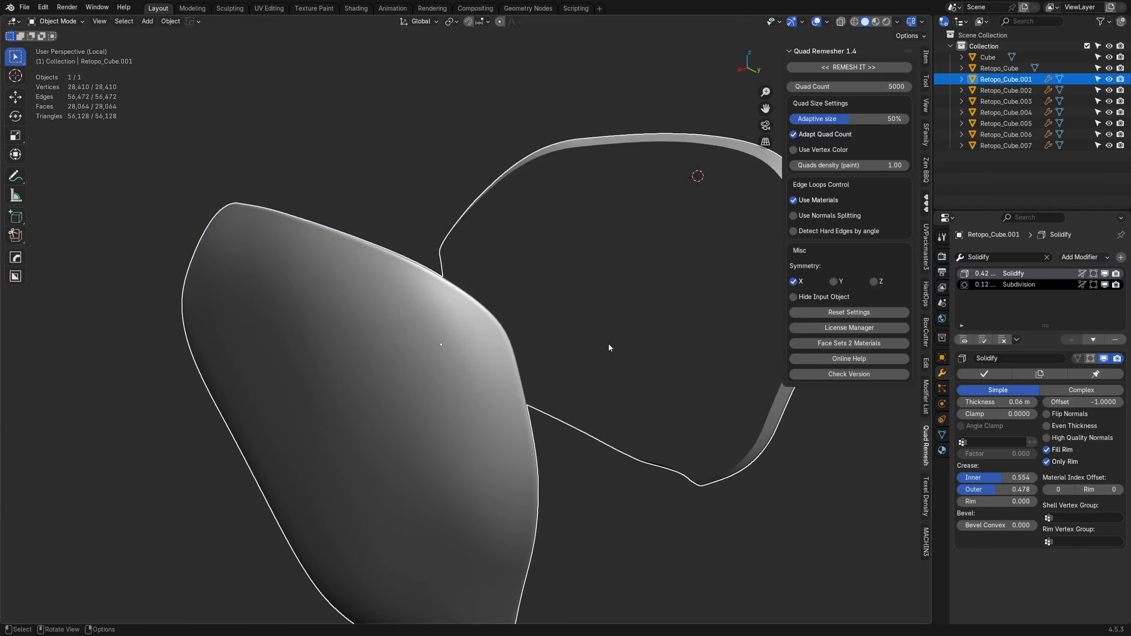
- Leave local view to show all panels again and examine the corner seam with nothing selected
scroll(541, 368, down, 6)
key(KP_Divide)
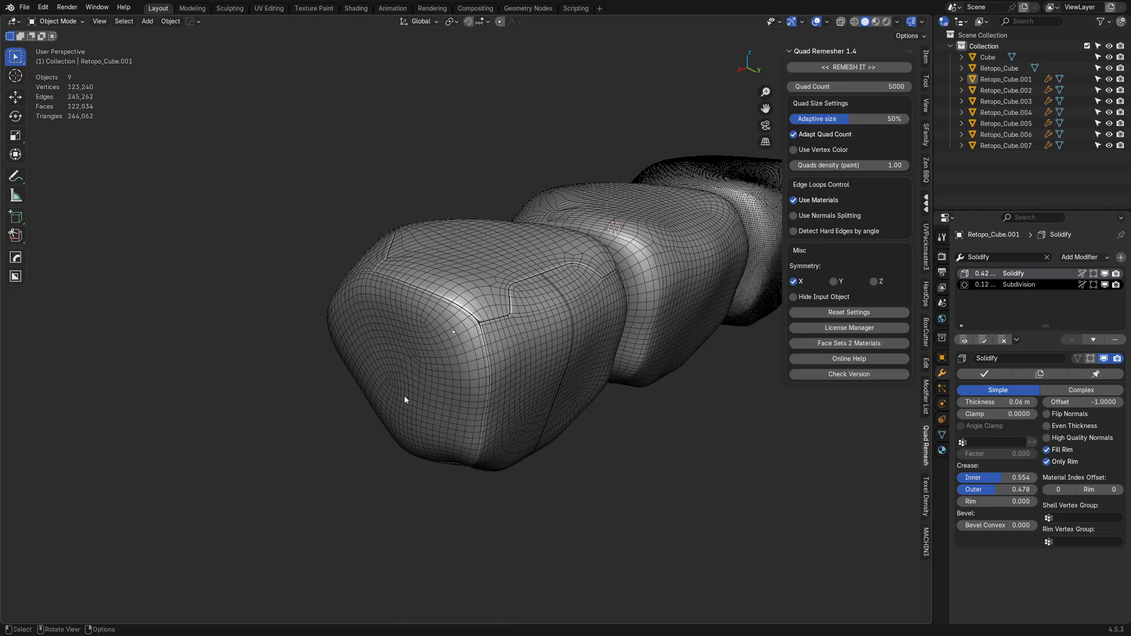
middle_drag(569, 346, 477, 343)
scroll(477, 344, up, 8)
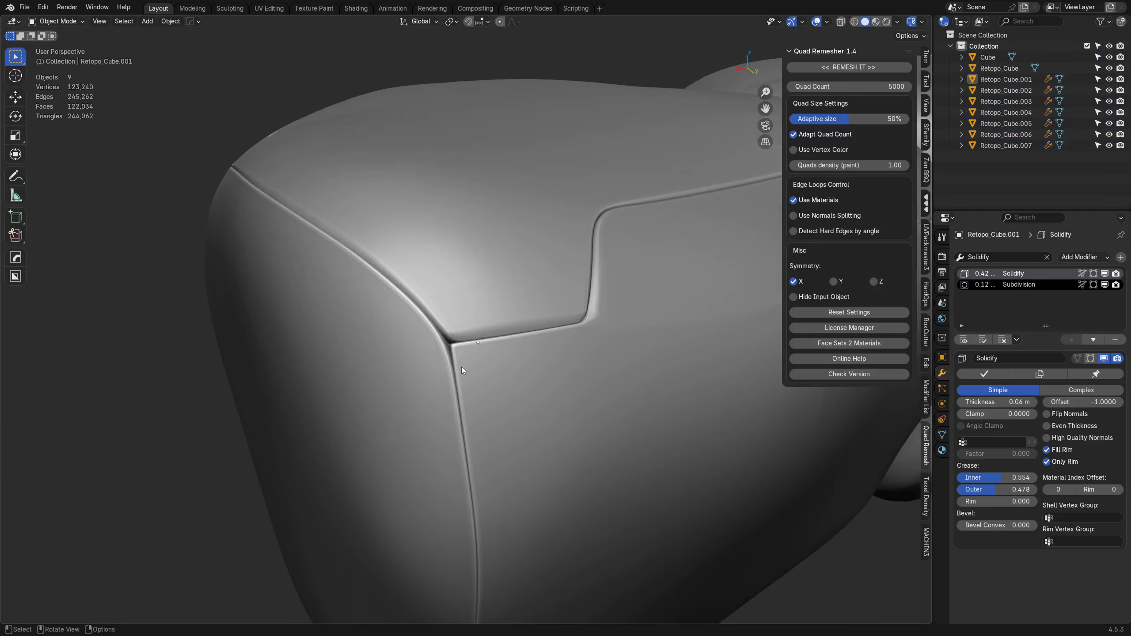
scroll(461, 367, up, 2)
- Sculpt the side panel's corner with the Grab brush, pulling it toward the junction of the three panels
click(428, 378)
click(466, 367)
scroll(467, 365, up, 5)
middle_drag(471, 362, 424, 345)
key(Tab)
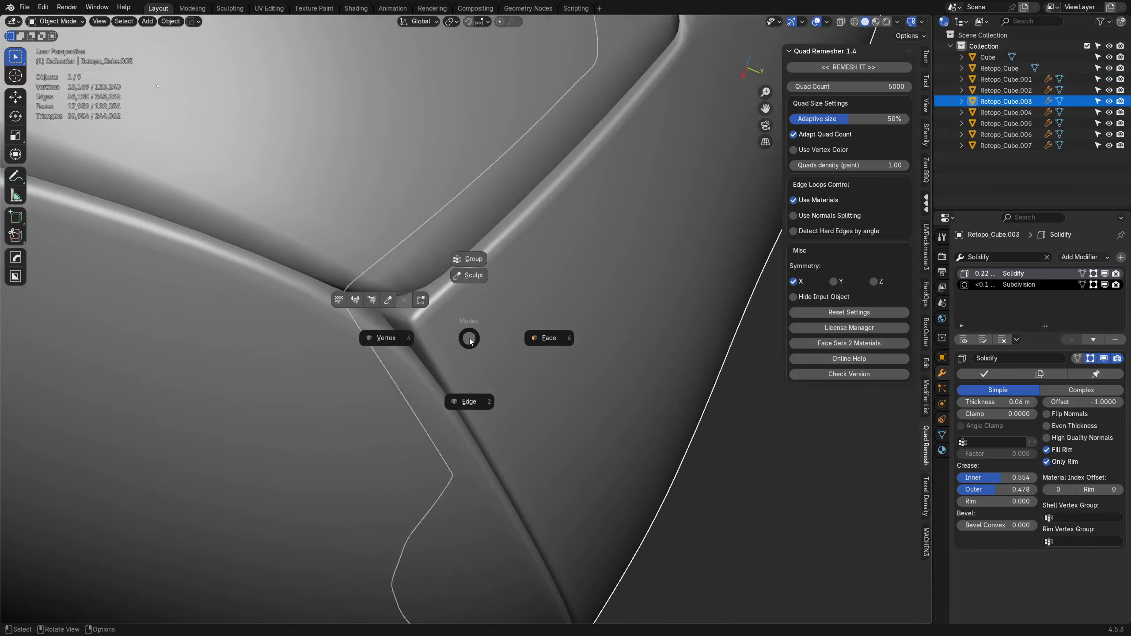
click(393, 303)
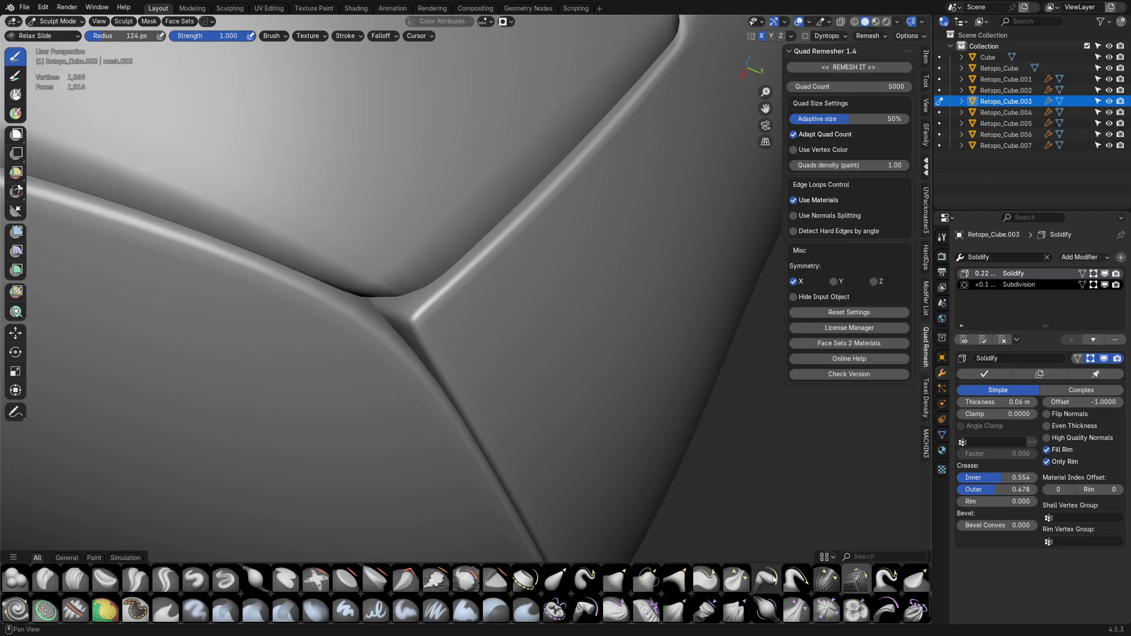
click(605, 584)
drag(422, 320, 363, 295)
- Switch to the top panel in Edge mode and add two loop cuts close to its borders at the corner
mouse_move(367, 307)
middle_down()
mouse_move(428, 256)
mouse_move(454, 321)
middle_up()
key(alt+q)
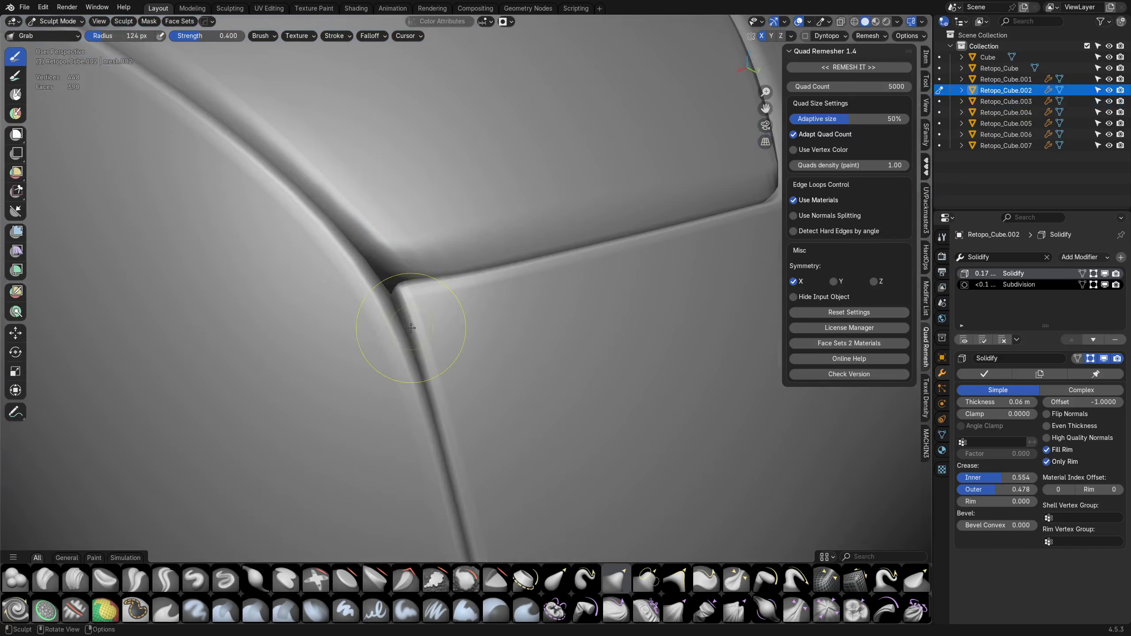
key(ctrl+Tab)
click(467, 312)
click(445, 257)
key(Tab)
key(ctrl+r)
click(413, 272)
click(406, 265)
key(ctrl+r)
click(412, 267)
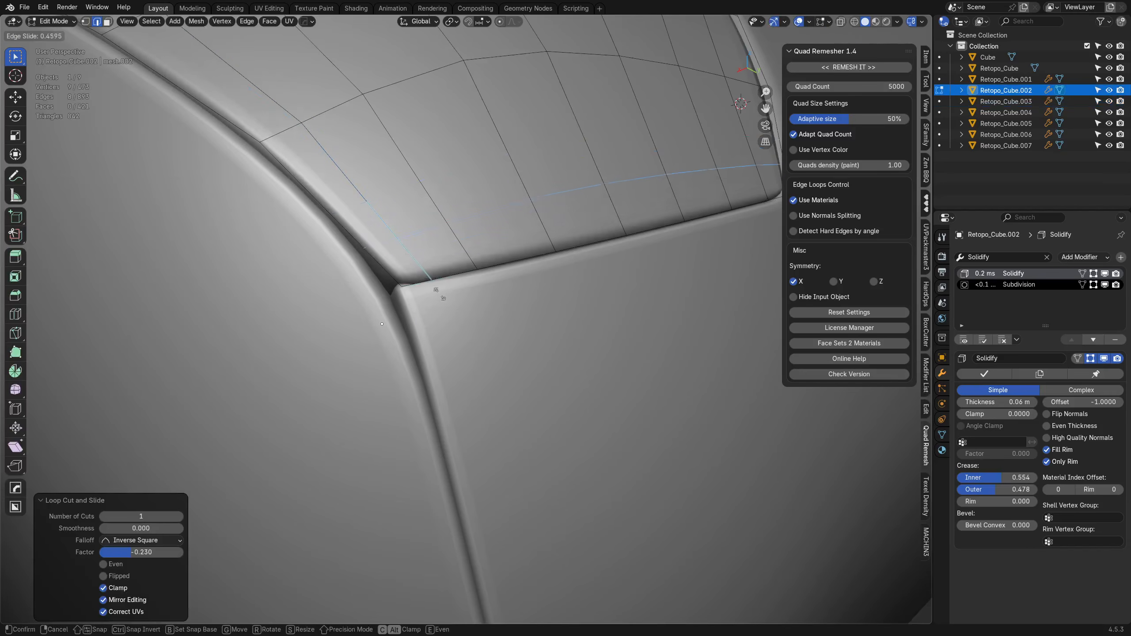
click(458, 306)
- Adjust the top panel's corner with the Grab brush in Sculpt Mode, then return to Object Mode and deselect all
key(Tab)
click(409, 298)
key(ctrl+Tab)
click(422, 303)
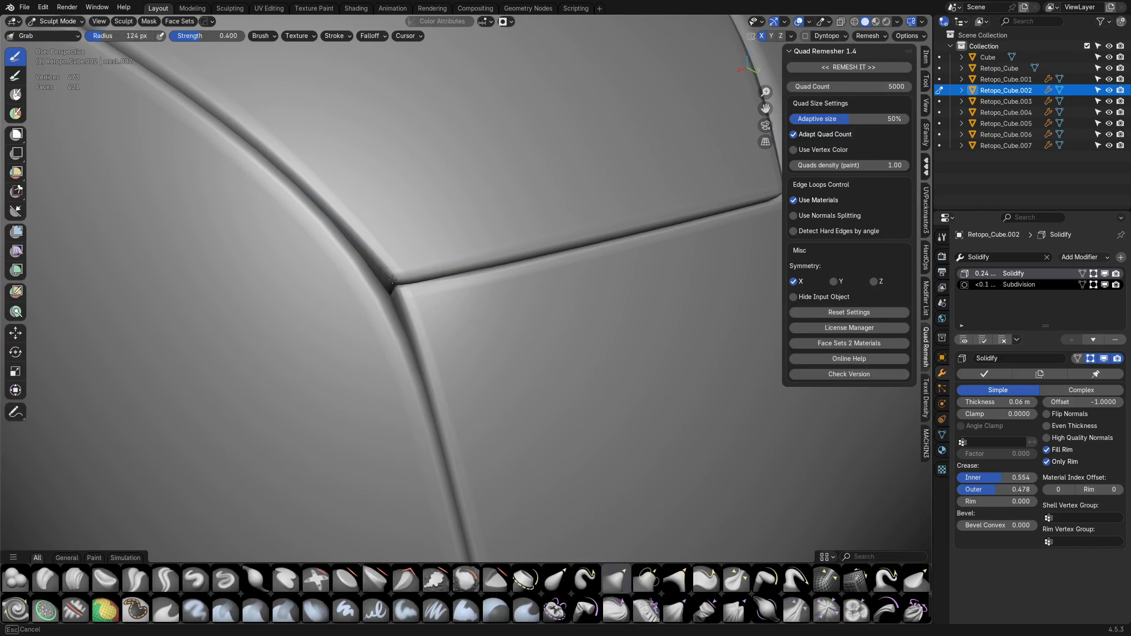
key(Tab)
click(498, 313)
key(a)
key(a)
- Select the side and top panels together and open both for vertex editing
scroll(534, 322, down, 4)
mouse_move(548, 326)
middle_down()
mouse_move(511, 335)
mouse_move(505, 382)
middle_up()
scroll(505, 381, up, 3)
click(464, 344)
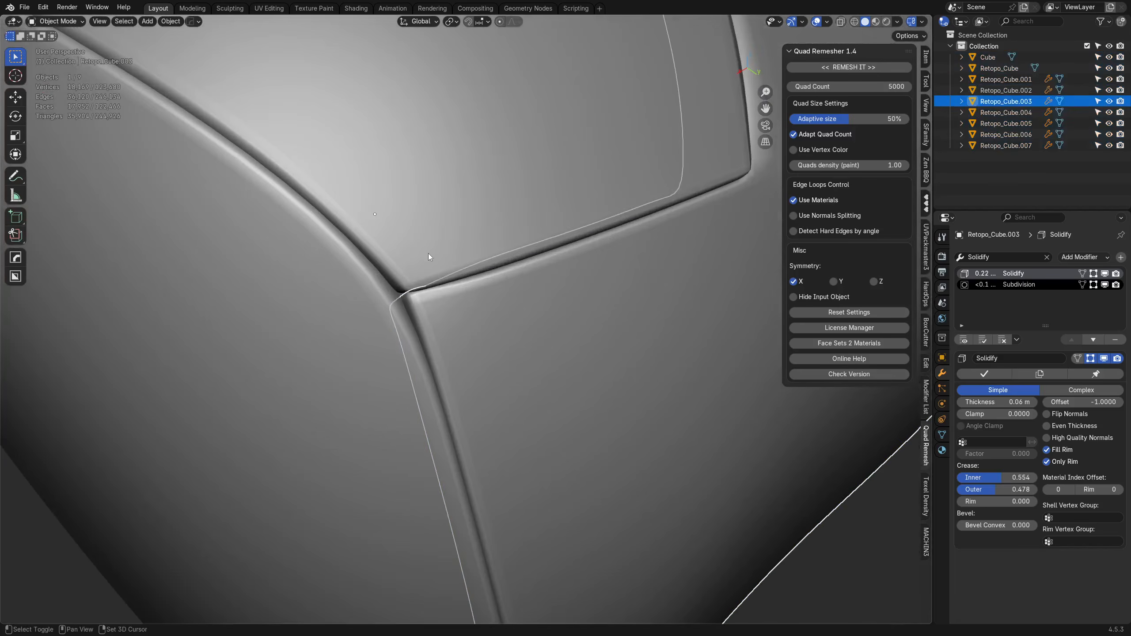
shift+click(428, 253)
key(Tab)
click(346, 216)
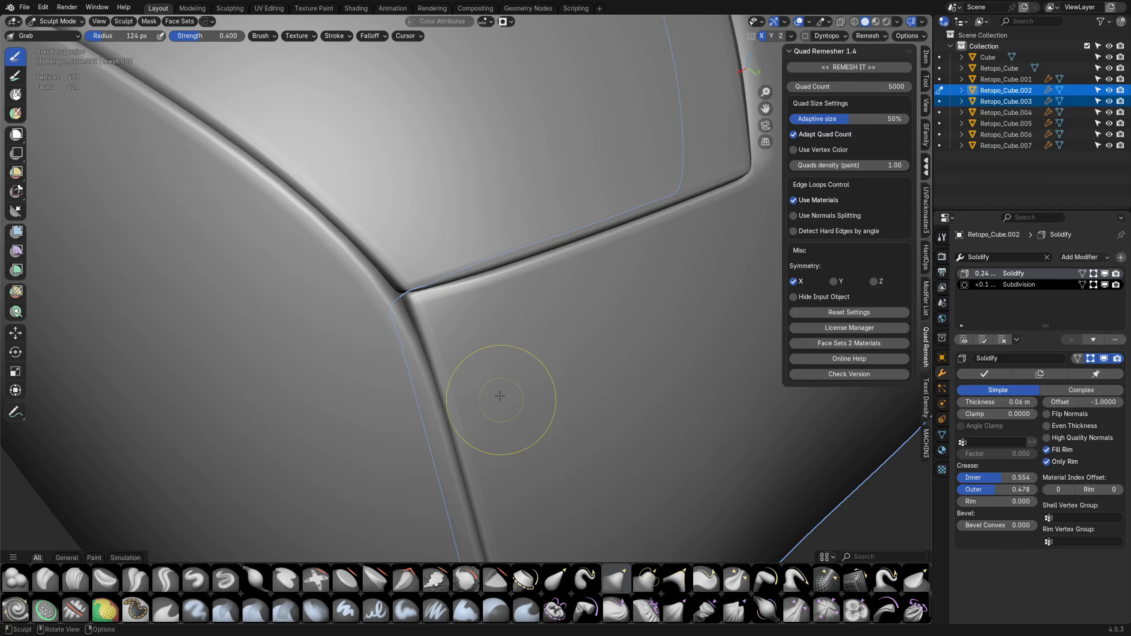
key(Tab)
- Try moving the corner vertices where the top and side panels meet and undo it
click(399, 296)
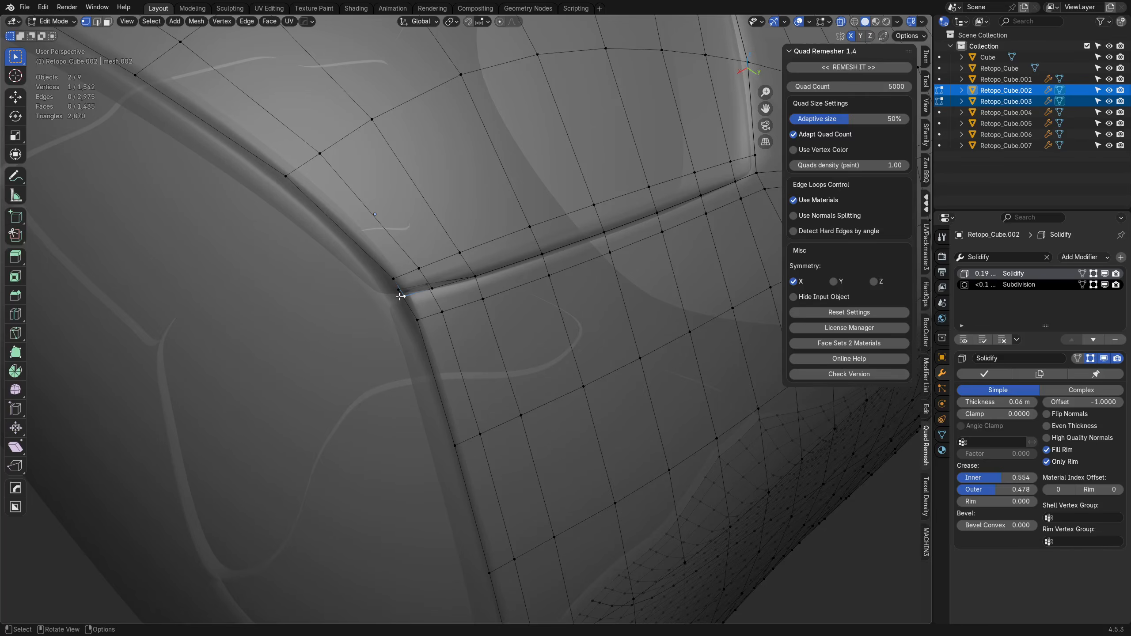
key(g)
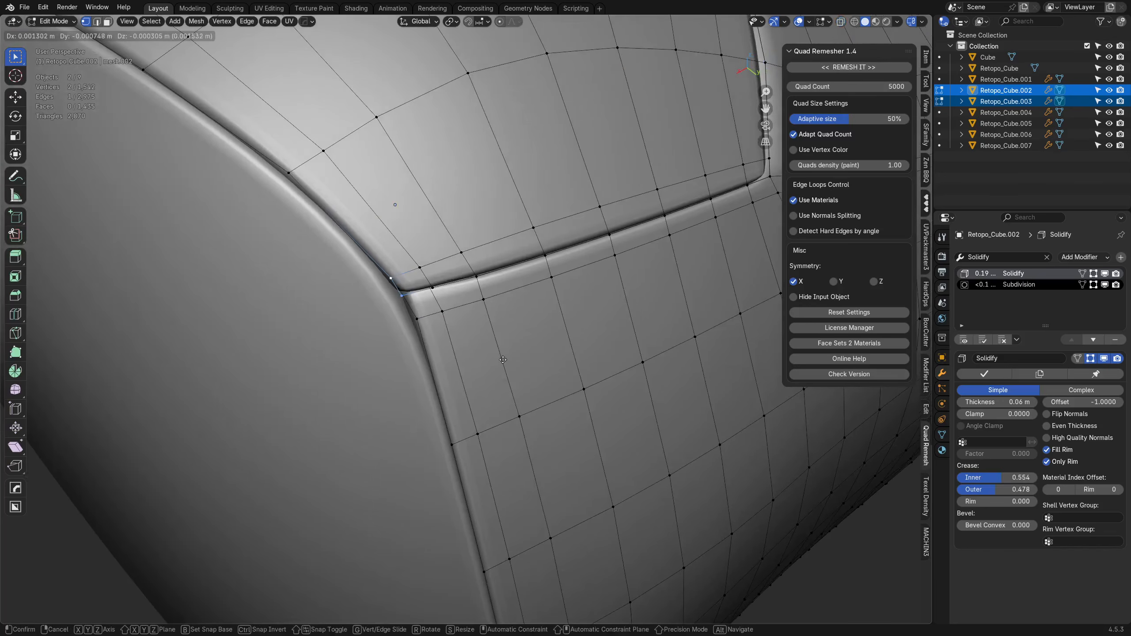
click(486, 362)
key(ctrl+z)
- Leave Edit Mode, reselect the side and top panels together, and reopen both for vertex editing
key(Tab)
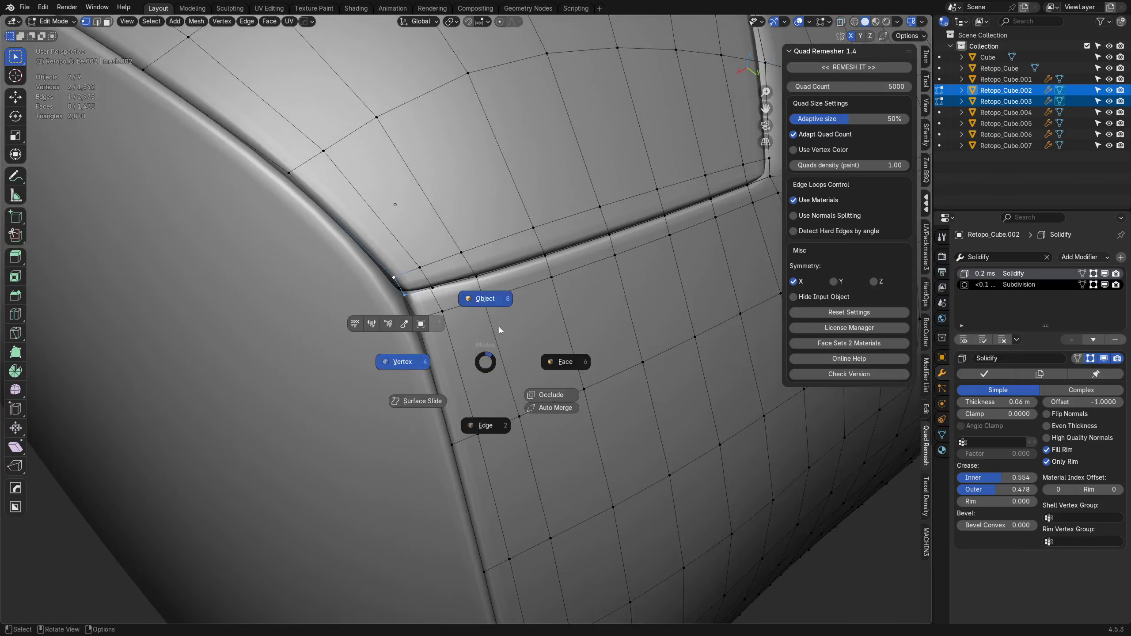
click(498, 326)
click(472, 350)
shift+click(424, 226)
key(Tab)
click(420, 183)
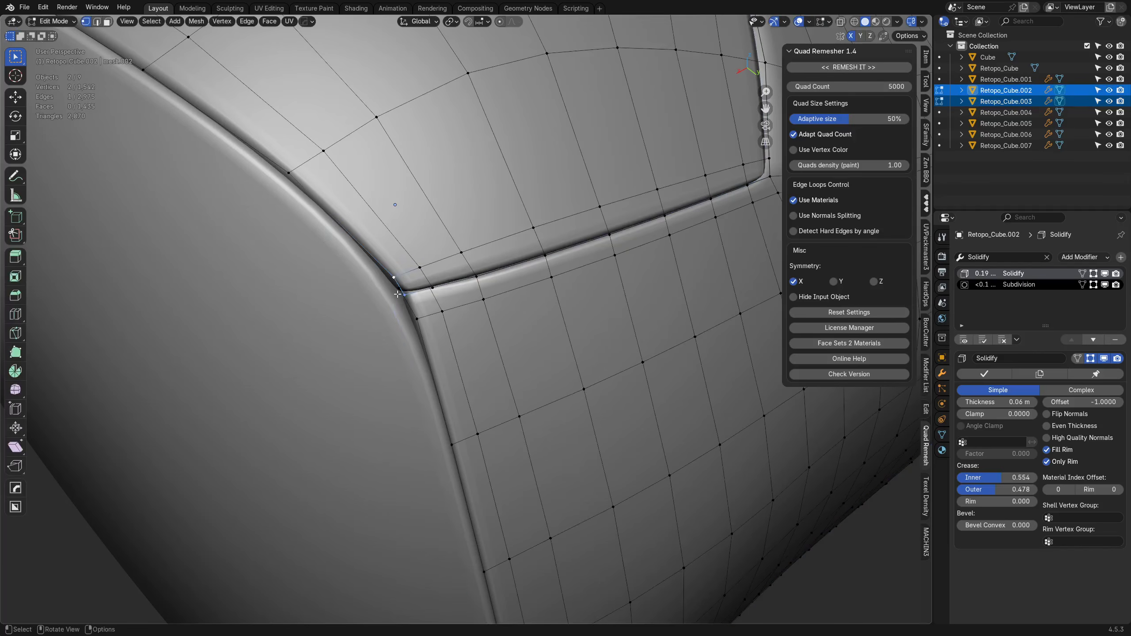
- Move the shared corner vertices about 0.003 m in X, -0.002 m in Y and -0.001 m in Z, then deselect everything in Object Mode
key(alt+z)
key(alt+z)
key(g)
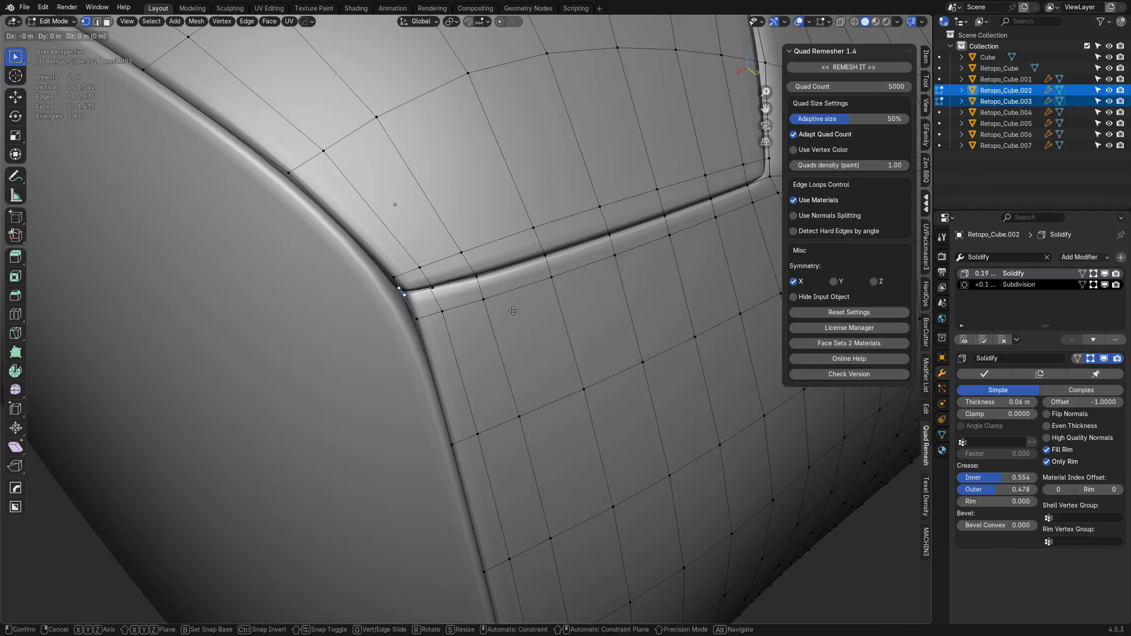
click(439, 334)
key(Tab)
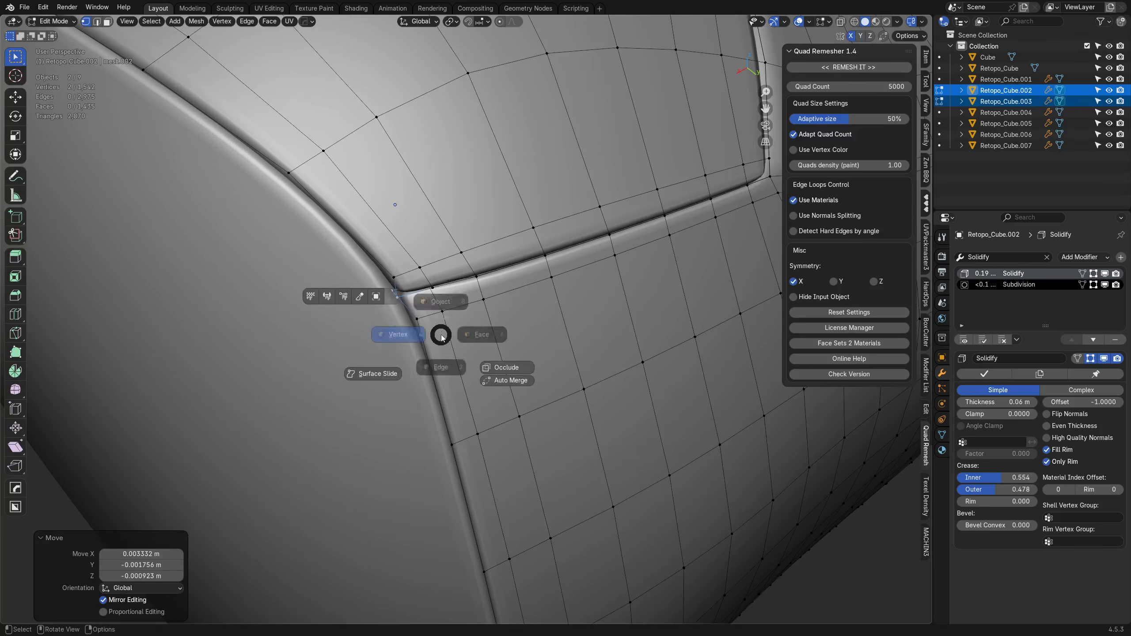
key(a)
key(a)
- Open the side panel in Edge mode and knife a new edge line beside the notch border, turning at its inner corner and crossing the panel
scroll(441, 286, down, 3)
middle_drag(507, 345, 560, 366)
click(561, 366)
key(Tab)
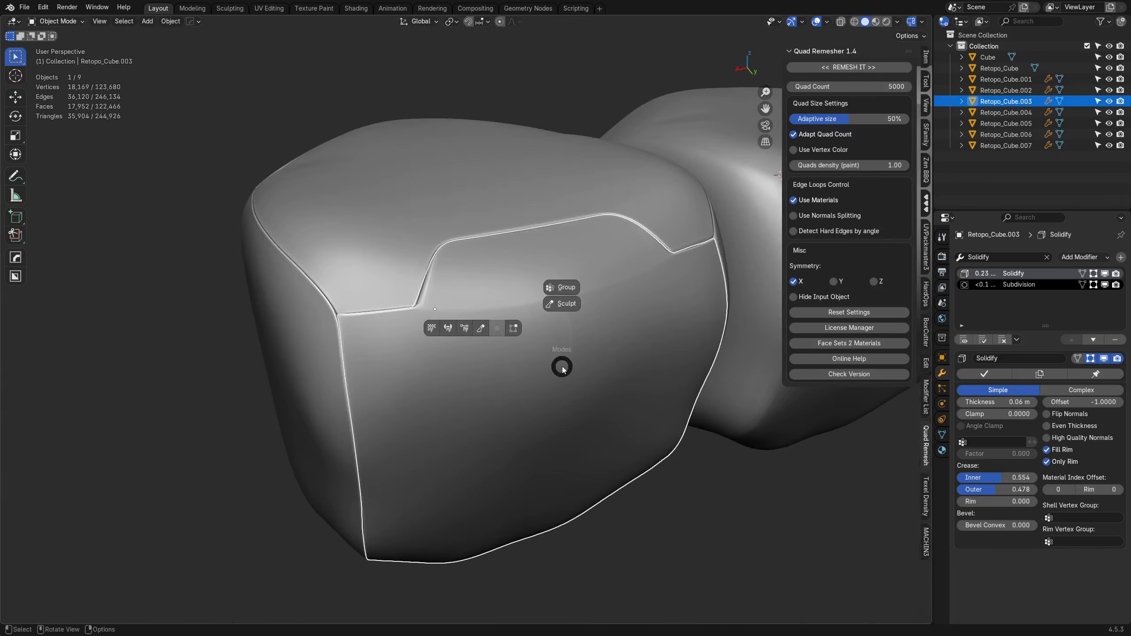
ctrl+middle_drag(534, 290, 361, 451)
key(k)
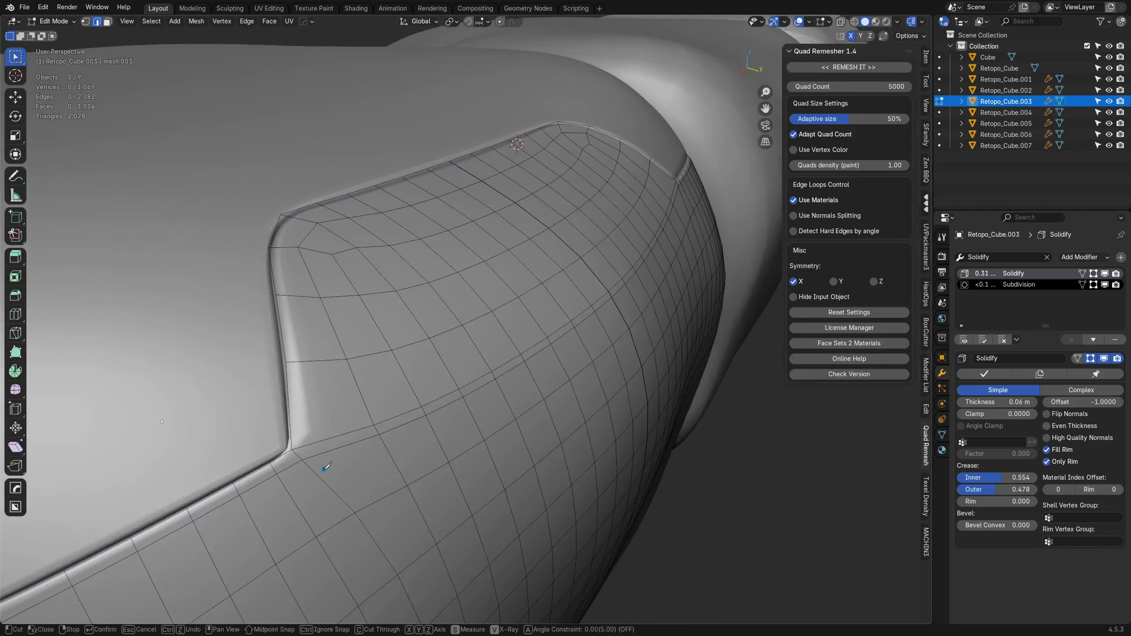
click(286, 247)
middle_drag(286, 246, 318, 412)
click(324, 398)
click(575, 235)
key(Return)
- Switch to Vertex mode and slide the new cut's vertex at the notch's inner corner onto its neighbour with a factor of 1.000
shift+middle_drag(377, 539, 412, 321)
key(Tab)
click(378, 448)
click(379, 439)
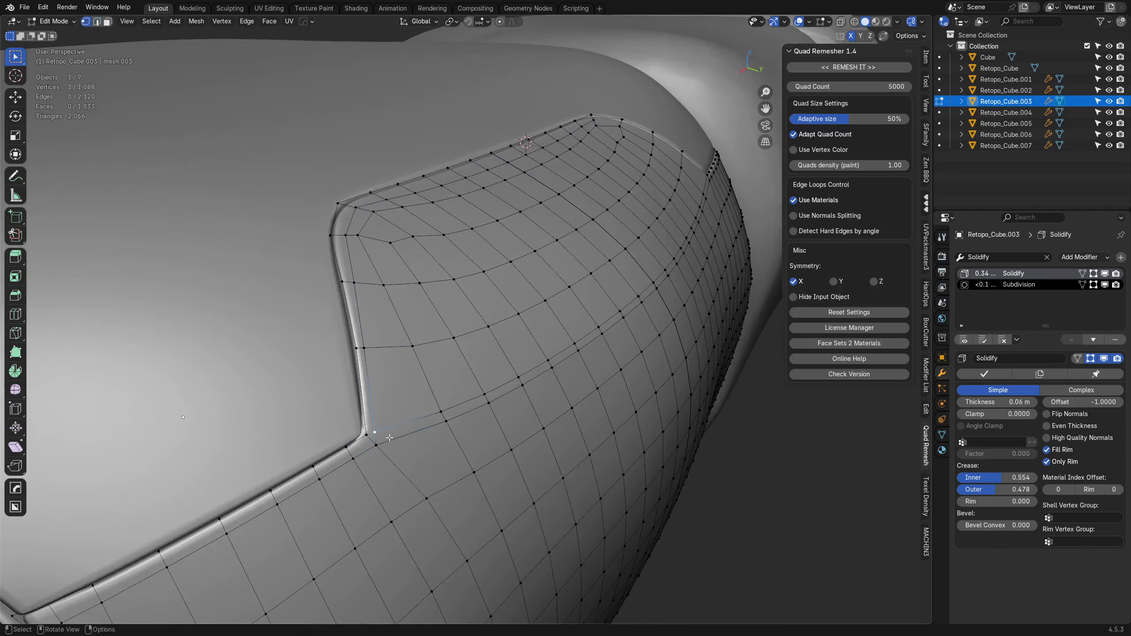
click(381, 447)
key(g)
key(g)
click(388, 444)
click(378, 432)
key(g)
key(g)
click(408, 466)
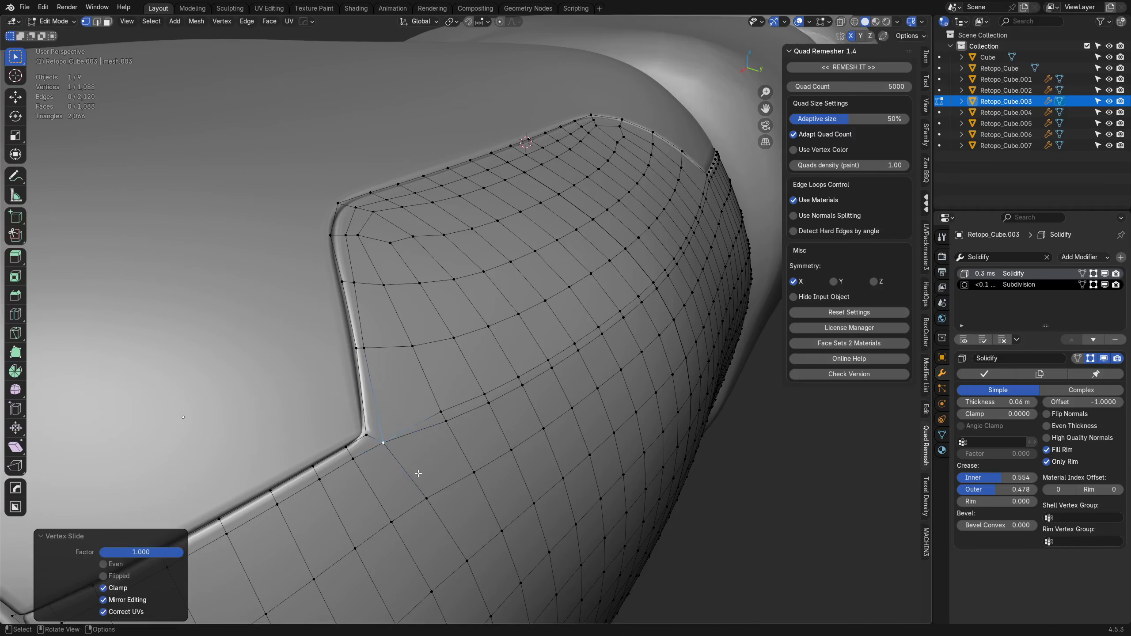
- Merge all of the side panel's vertices by distance
key(a)
key(m)
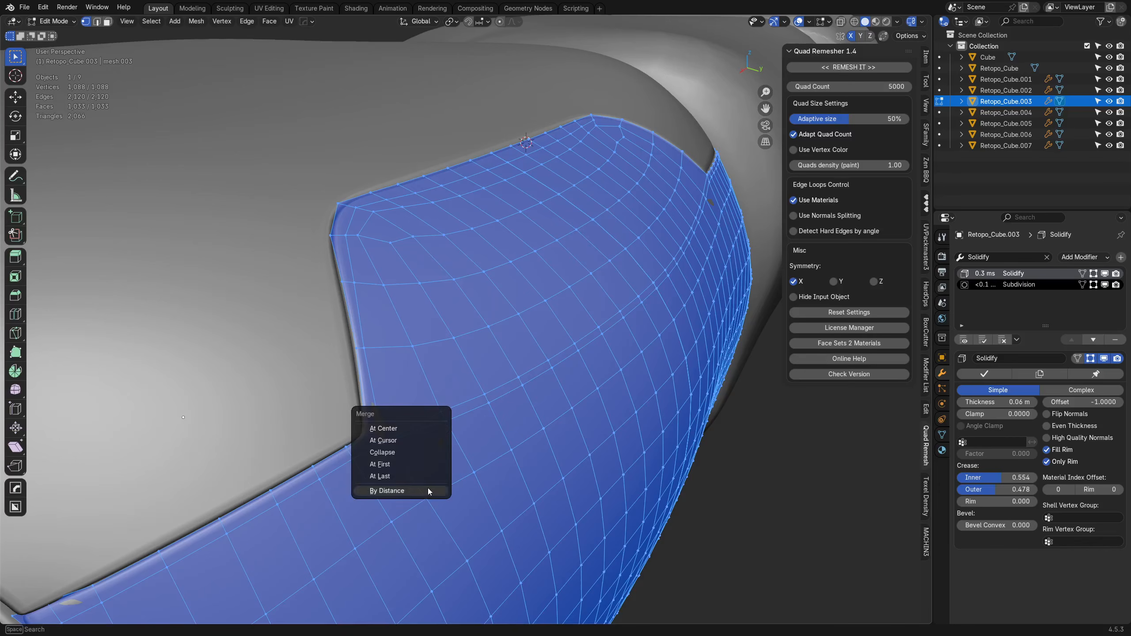
click(428, 488)
- Dissolve the edge path running across the side panel from the notch corner and return to Object Mode
key(Tab)
click(426, 422)
click(427, 422)
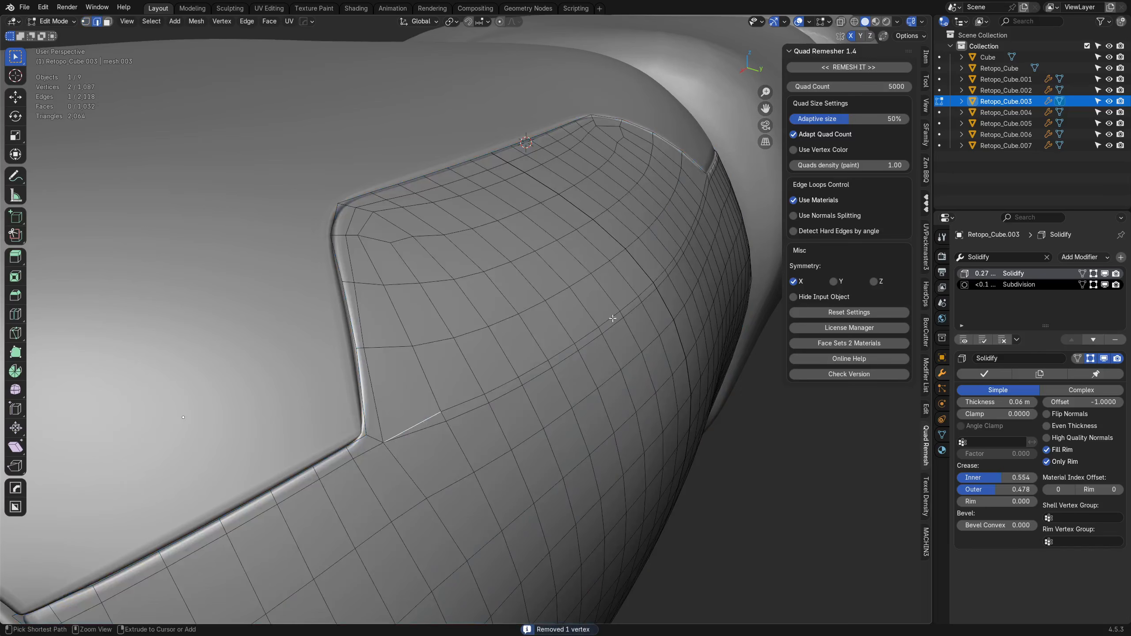
ctrl+click(688, 233)
key(ctrl+x)
key(Tab)
click(553, 394)
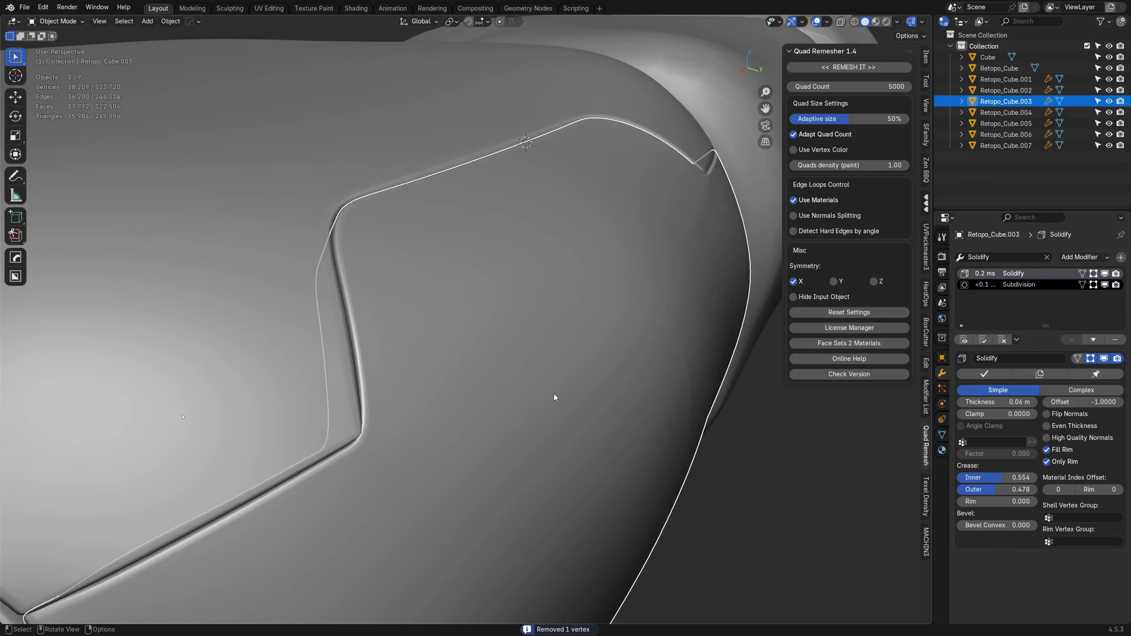
- Open the top panel in Vertex mode and merge the two border vertices beside its rounded corner into the corner vertex
middle_drag(355, 414, 447, 331)
click(447, 330)
key(Tab)
click(422, 376)
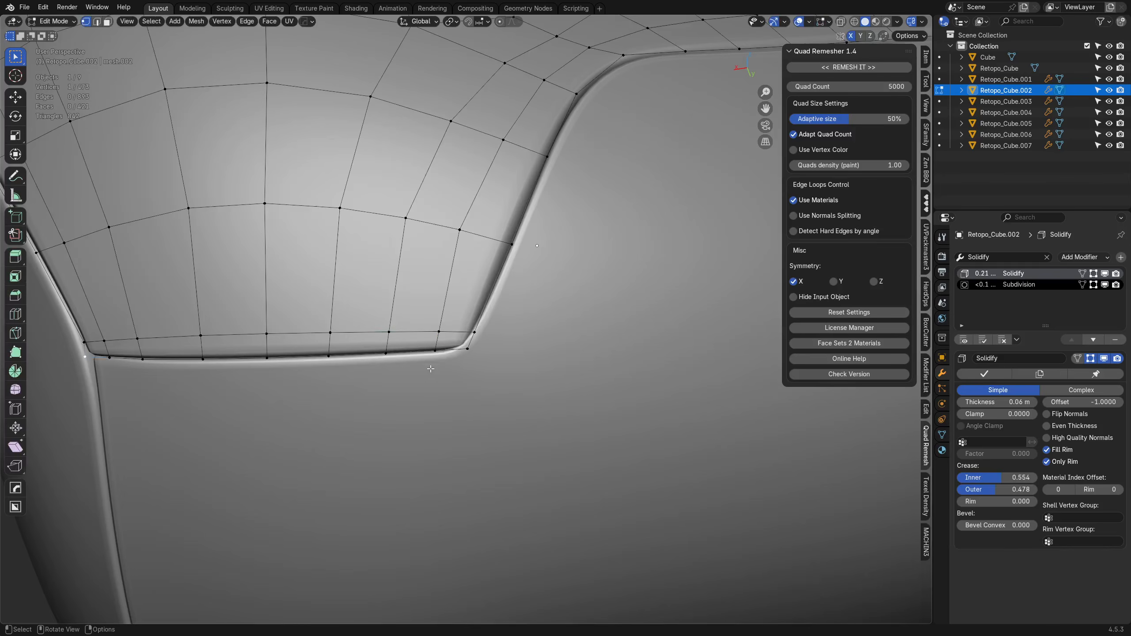
key(alt+z)
click(436, 353)
click(438, 349)
shift+click(467, 353)
key(1)
click(473, 335)
shift+click(468, 351)
key(1)
- Pull the top panel's rounded corner outward toward the side panel with the Grab brush in Sculpt Mode
key(Tab)
click(482, 332)
key(Tab)
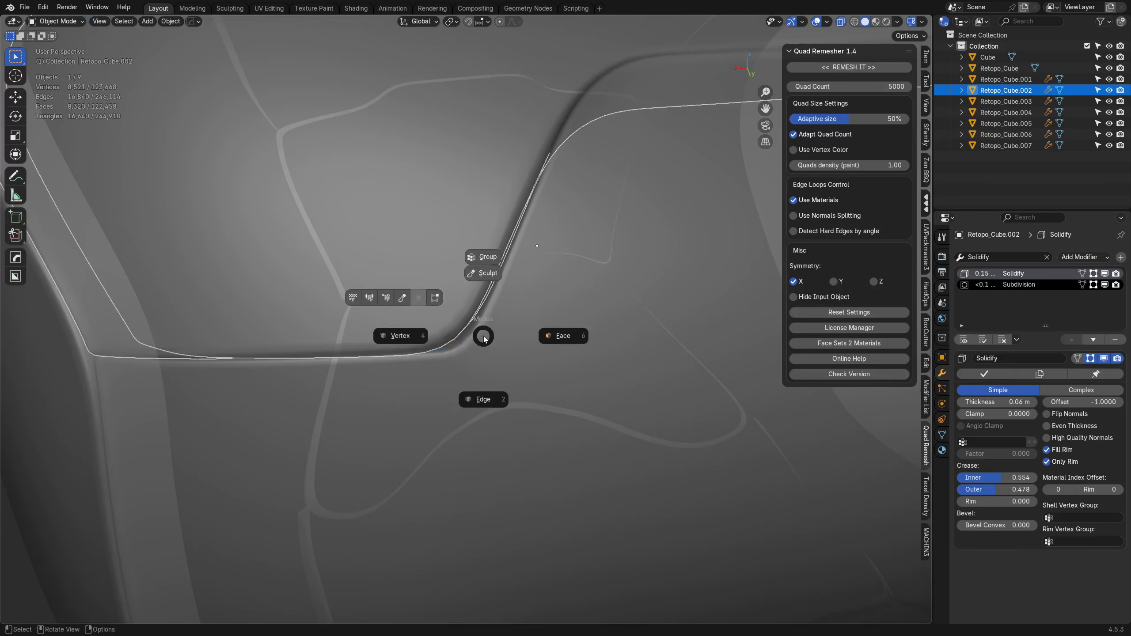
click(405, 298)
drag(462, 339, 479, 354)
key(Tab)
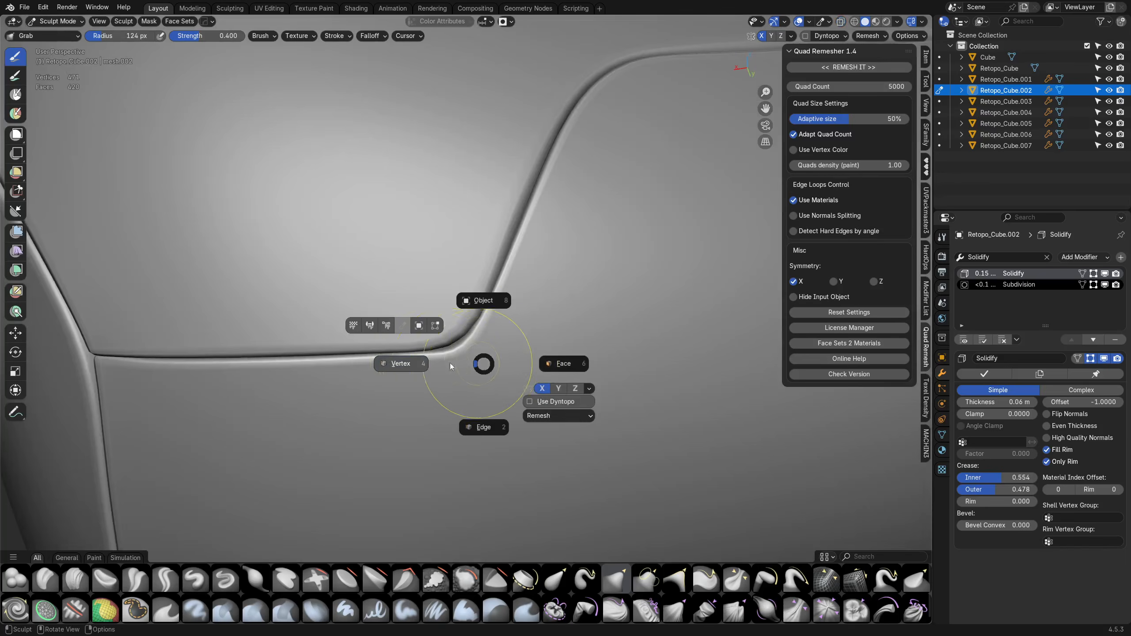
- Slide the border vertices on both sides of the top panel's corner and the nearby inner vertex, and nudge the corner vertex
click(382, 348)
key(shift+v)
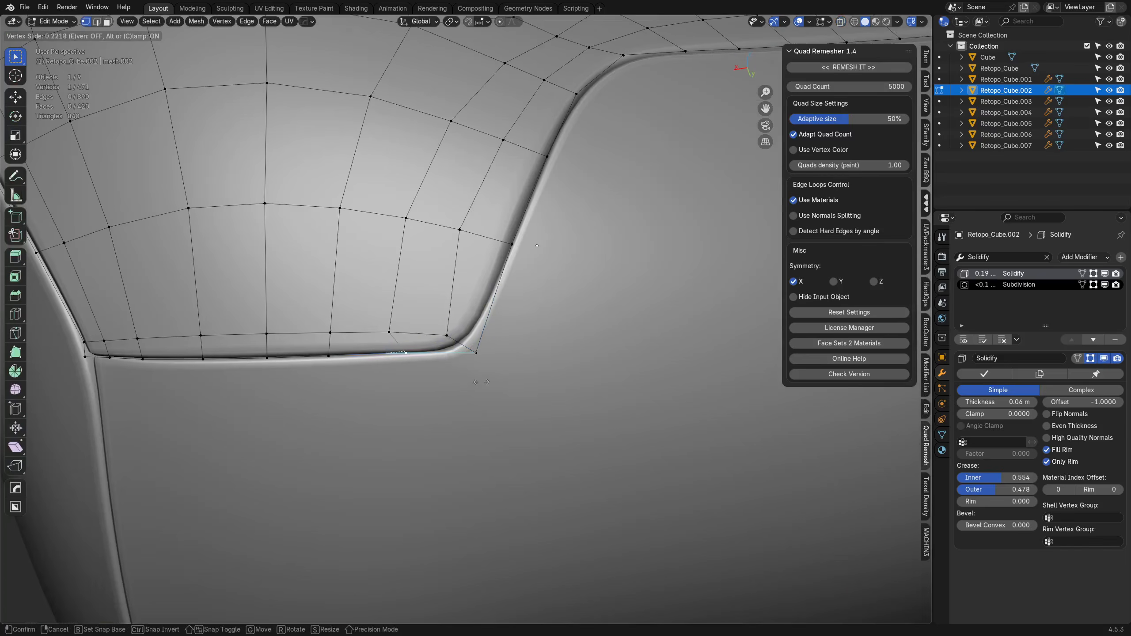
click(483, 381)
key(shift+v)
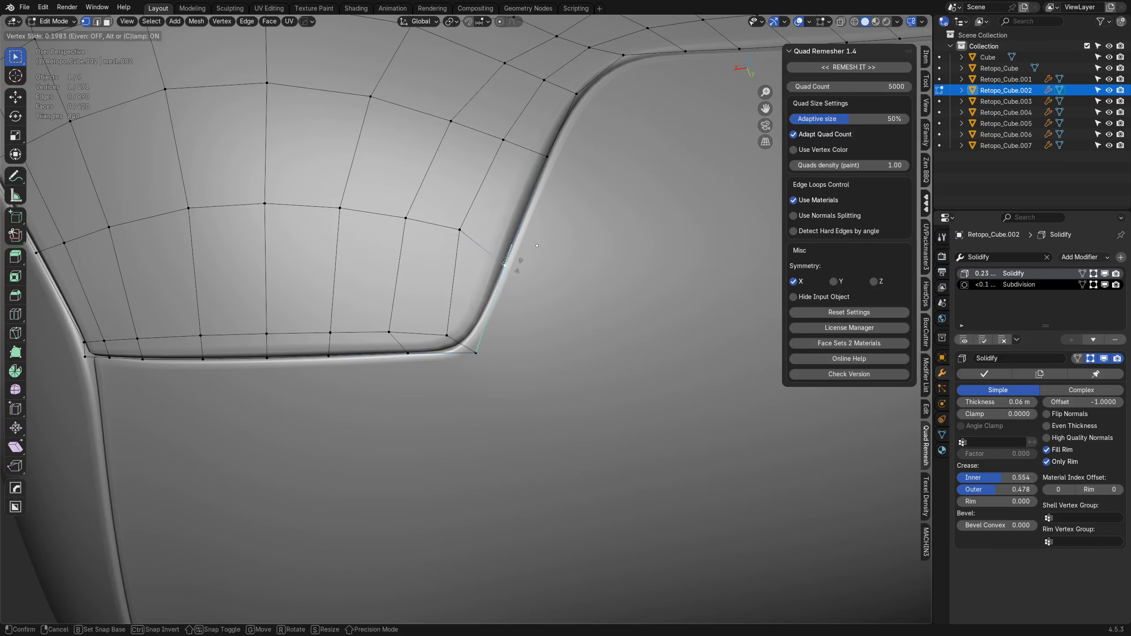
click(543, 194)
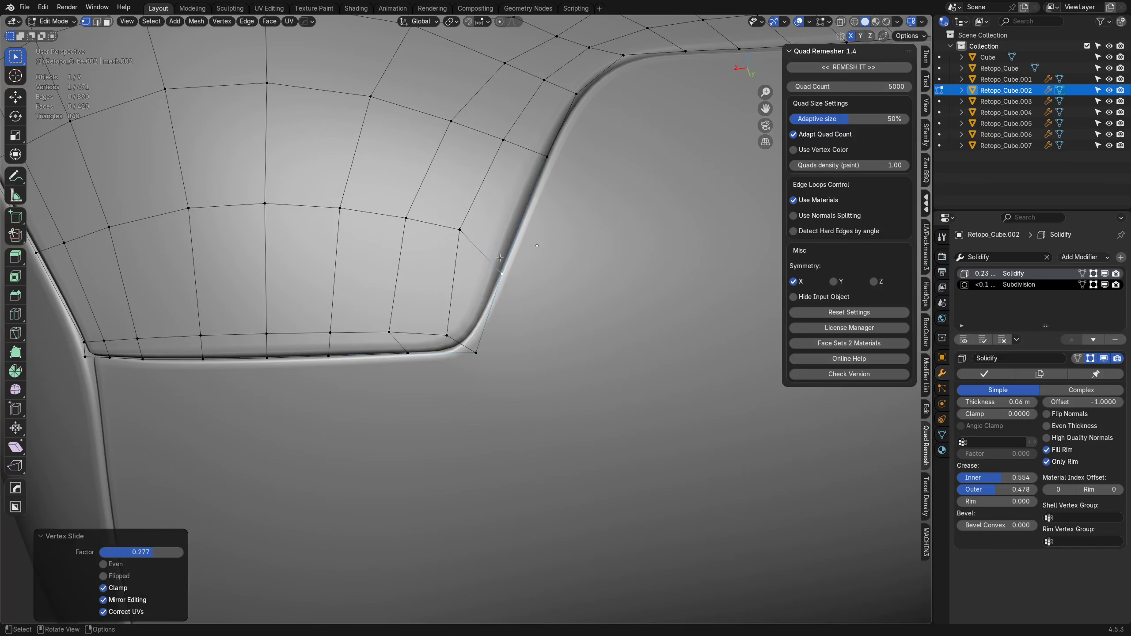
key(g)
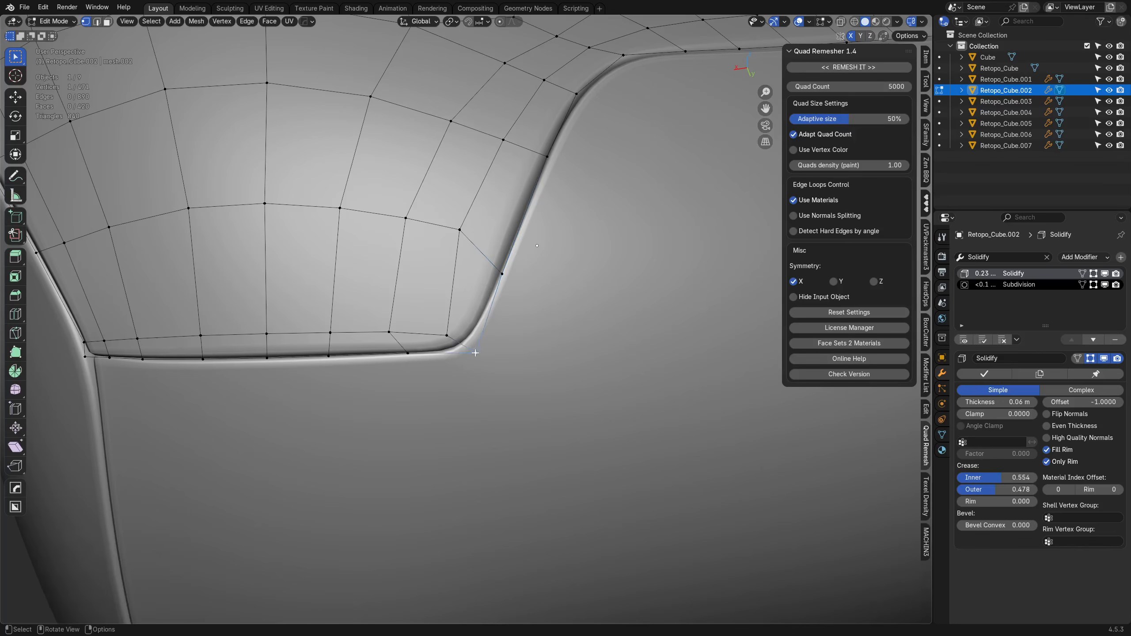
click(471, 357)
click(459, 230)
key(shift+v)
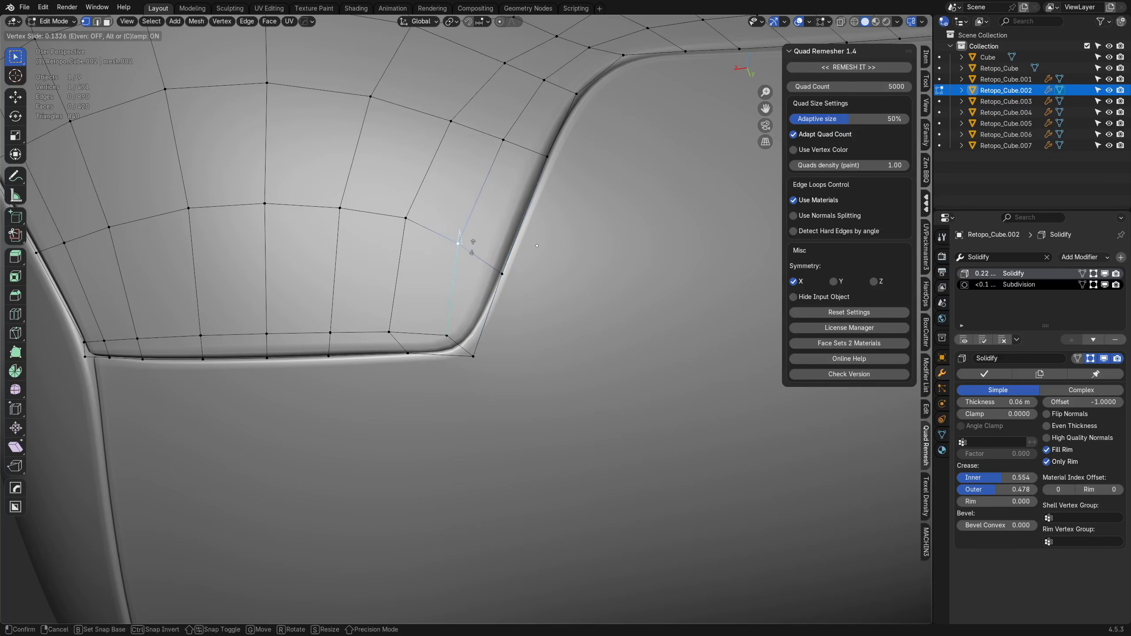
click(472, 248)
- Enable Surface Slide on the top panel and reposition the inner vertex diagonally above the corner
click(390, 333)
middle_drag(489, 377, 469, 257)
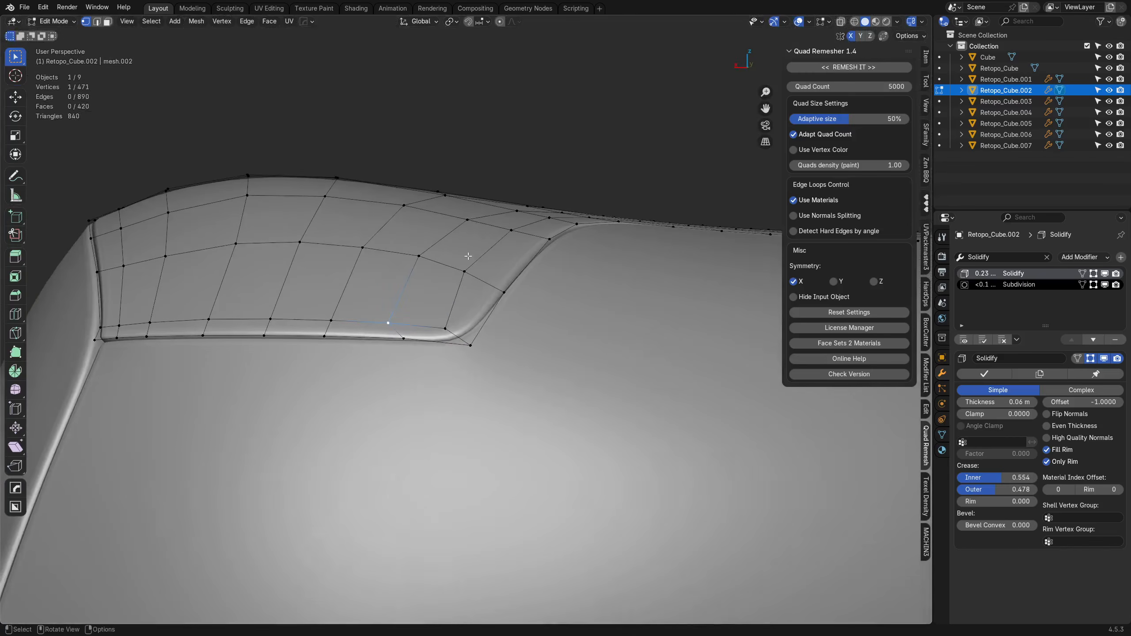
middle_drag(505, 298, 499, 326)
key(Tab)
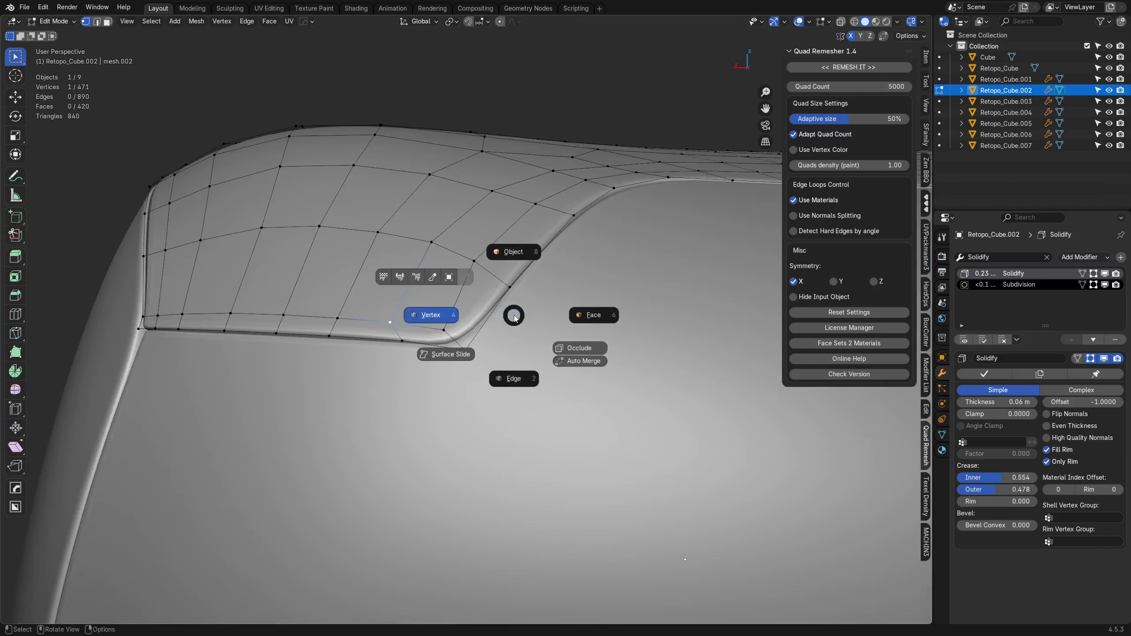
click(448, 363)
middle_drag(458, 320, 472, 266)
click(473, 266)
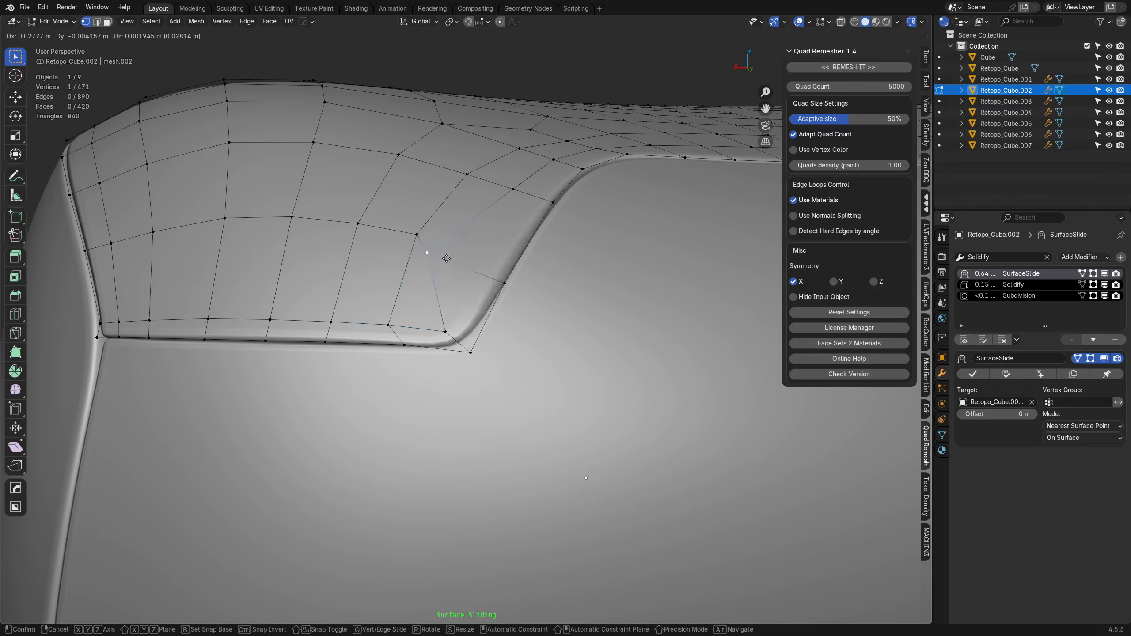
- Slide the lower inner vertex toward the corner and move the vertex above the corner down along the surface
click(390, 322)
key(shift+v)
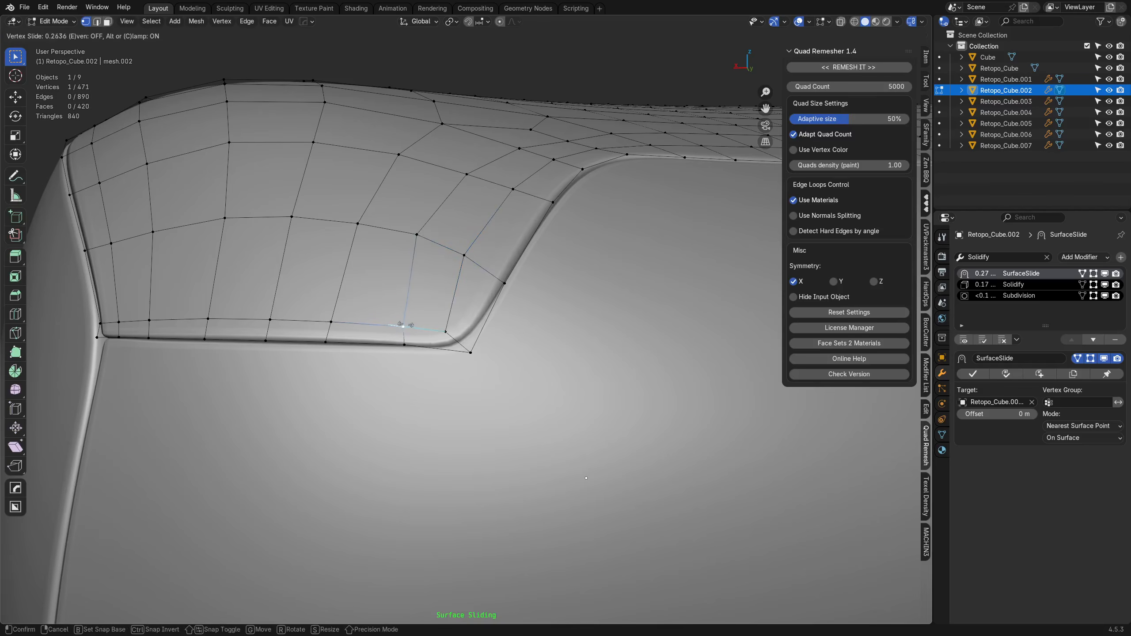
click(404, 326)
click(470, 254)
key(g)
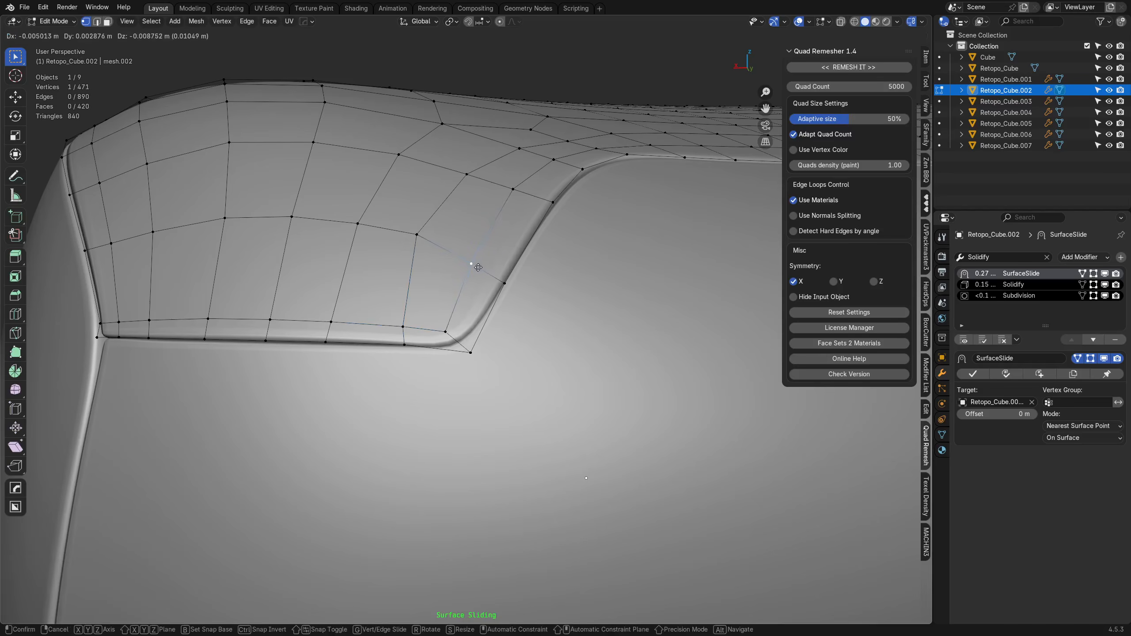
click(473, 276)
- Move the remaining vertices of the row above the top panel's lower border slightly down to even out the spacing
click(418, 235)
key(g)
click(416, 247)
click(360, 225)
key(g)
click(367, 241)
click(297, 220)
key(g)
click(291, 226)
click(234, 224)
key(g)
click(223, 234)
click(153, 232)
key(g)
click(152, 244)
- Fine-tune two vertices of the adjusted row near the corner to smooth the grid flow
click(468, 271)
key(g)
click(461, 265)
click(349, 235)
key(g)
click(361, 234)
- Deselect the vertices, turn off Surface Slide on the top panel and return to Object Mode
click(560, 298)
key(Tab)
right_click(489, 332)
key(Tab)
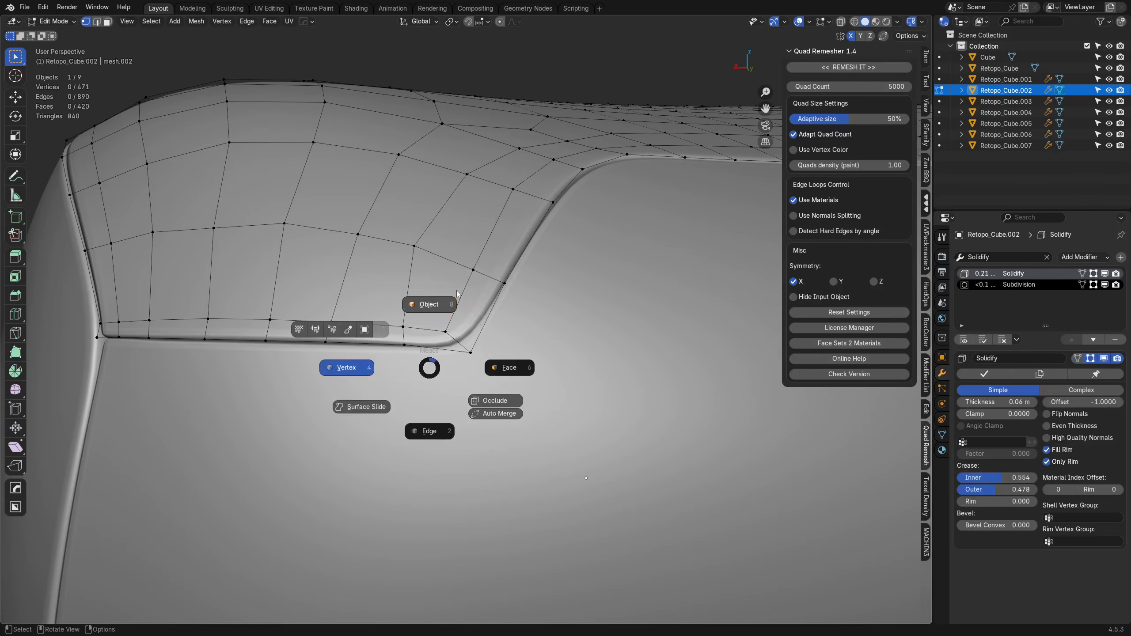
click(430, 370)
- Show the wireframe overlay and compare the paneled block with its quad-remeshed copy and the original sculpt, framing the sculpt
middle_drag(495, 303, 518, 343)
key(shift+w)
scroll(529, 377, down, 4)
scroll(536, 312, up, 3)
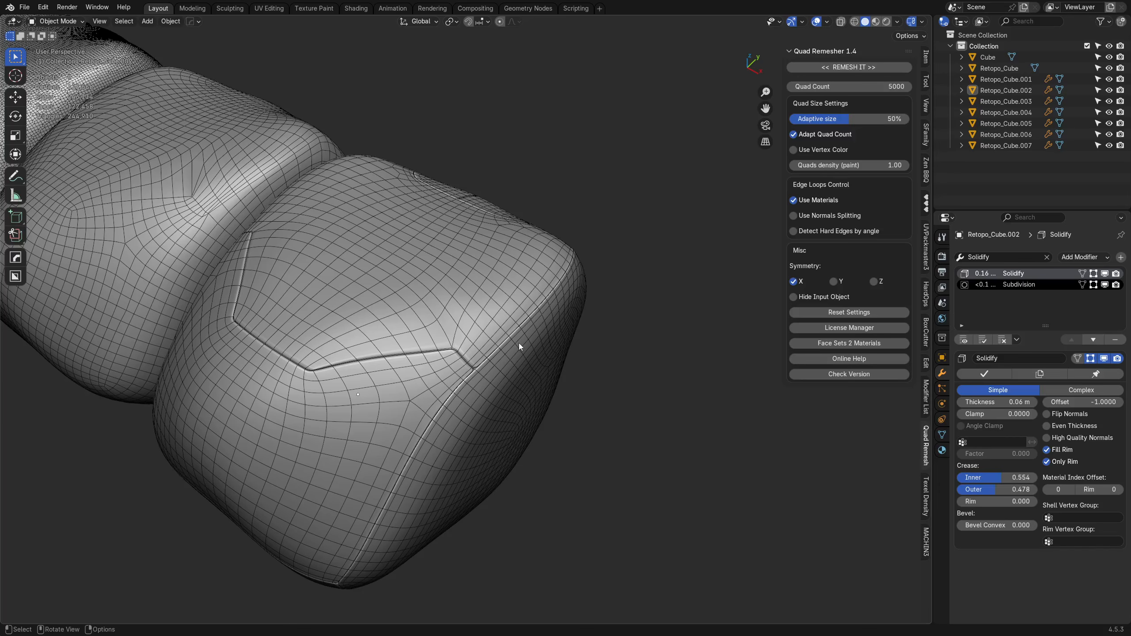
middle_drag(487, 348, 734, 391)
click(287, 302)
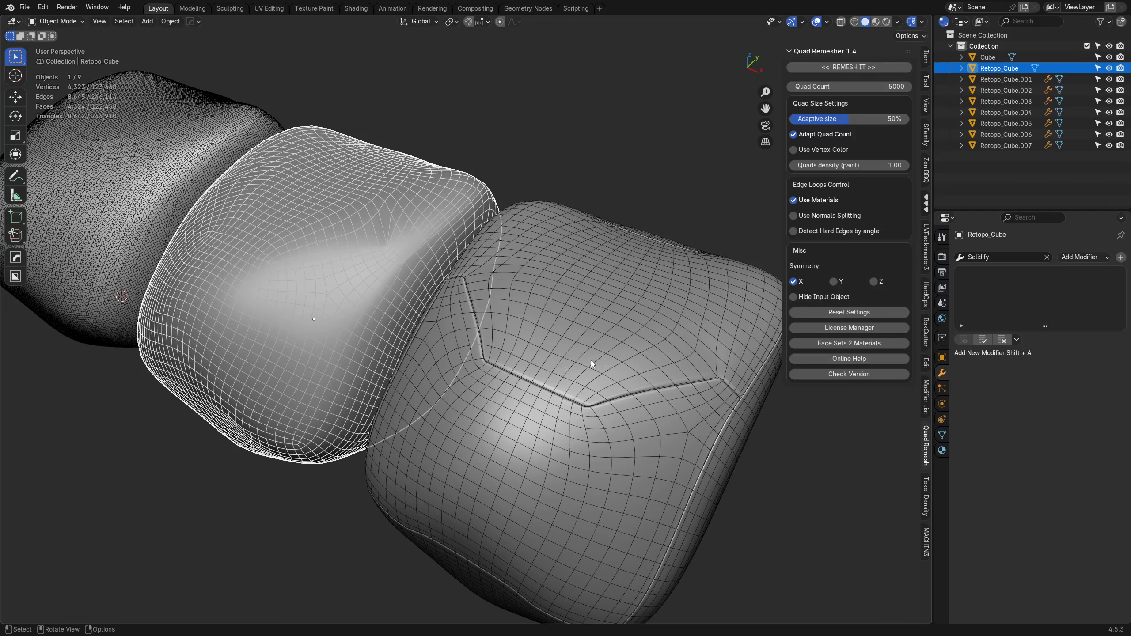
click(65, 244)
key(KP_Decimal)
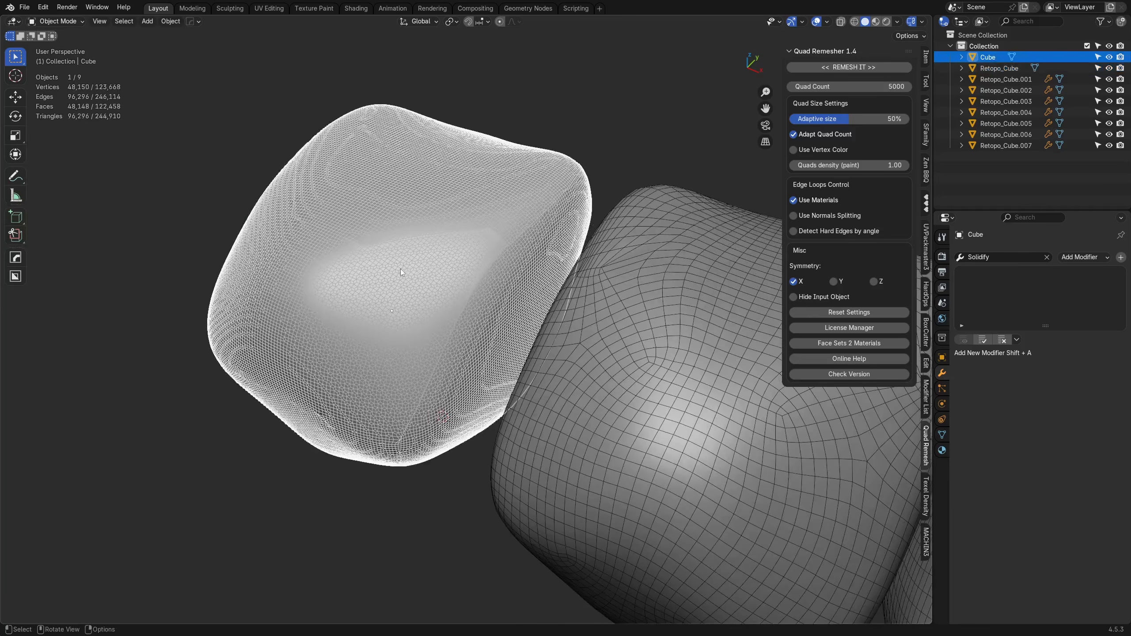
- Deselect all, open the panel above the lower seam junction in Edge mode, and try a loop cut near its corner
ctrl+middle_drag(496, 230, 574, 392)
shift+middle_drag(574, 392, 236, 292)
key(a)
key(a)
middle_drag(571, 458, 451, 350)
ctrl+middle_drag(452, 350, 405, 314)
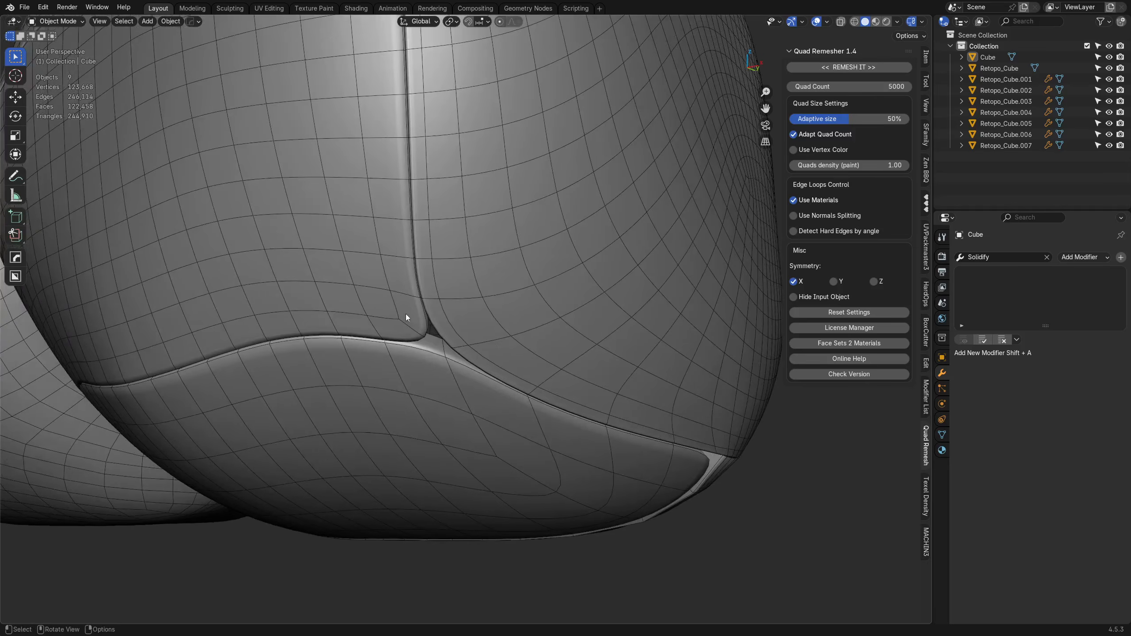
click(406, 313)
key(Tab)
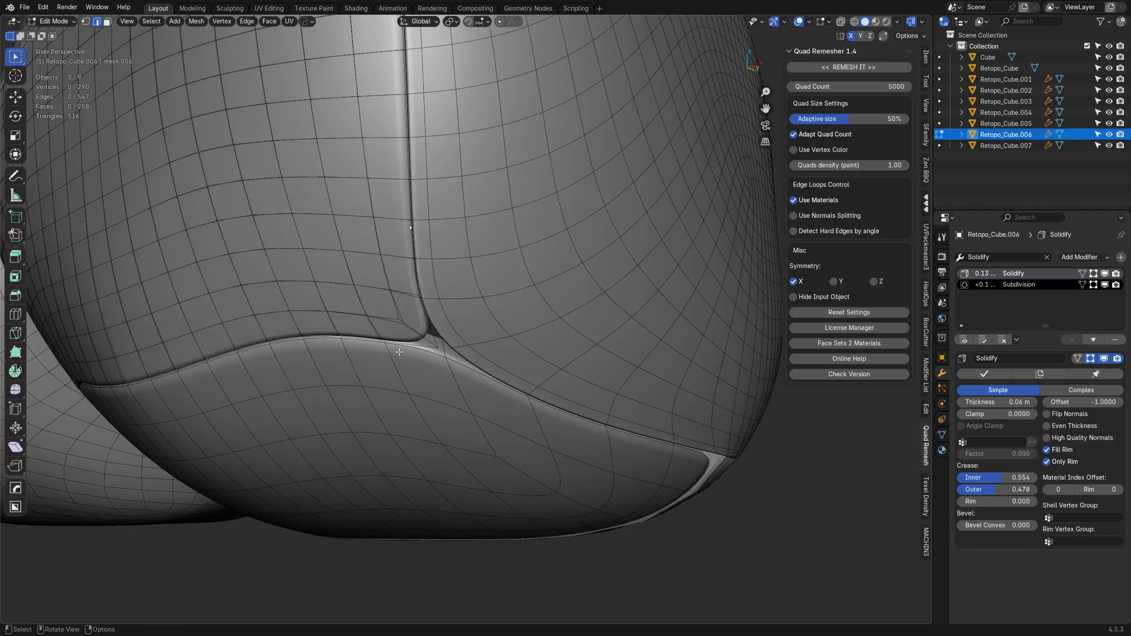
key(ctrl+r)
key(Escape)
- Knife a small cut around the panel's lower corner and dissolve the leftover corner edge
middle_drag(409, 334, 477, 316)
key(k)
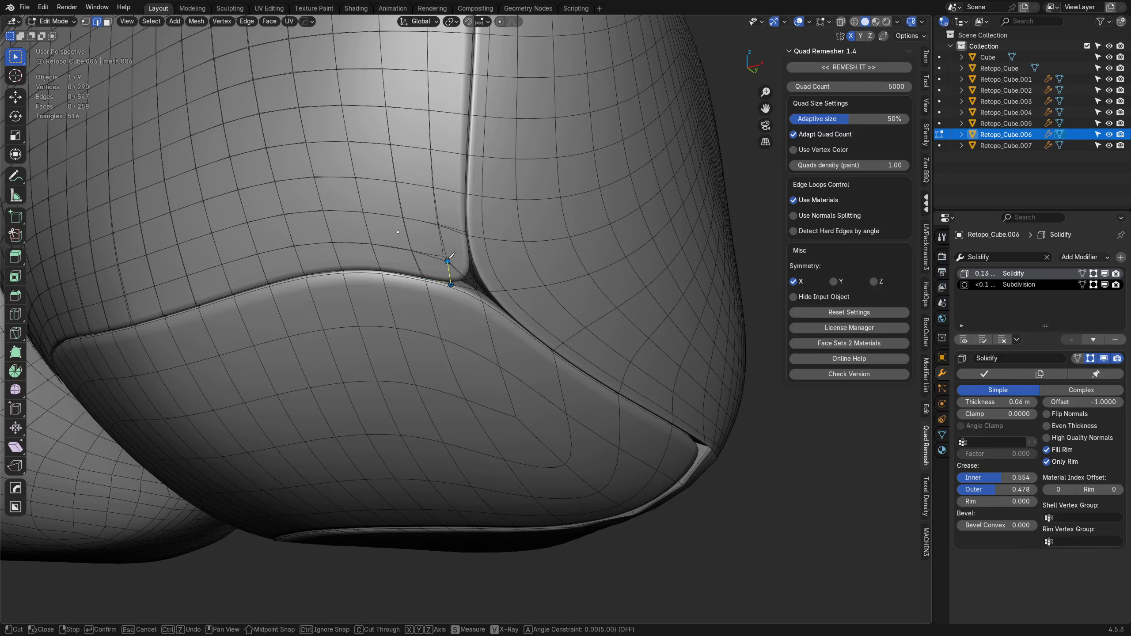
click(470, 260)
key(Return)
click(463, 277)
key(ctrl+x)
- Leave the upper panel and open the adjoining side panel at the seam junction in Edit Mode with nothing selected
middle_drag(550, 330, 405, 357)
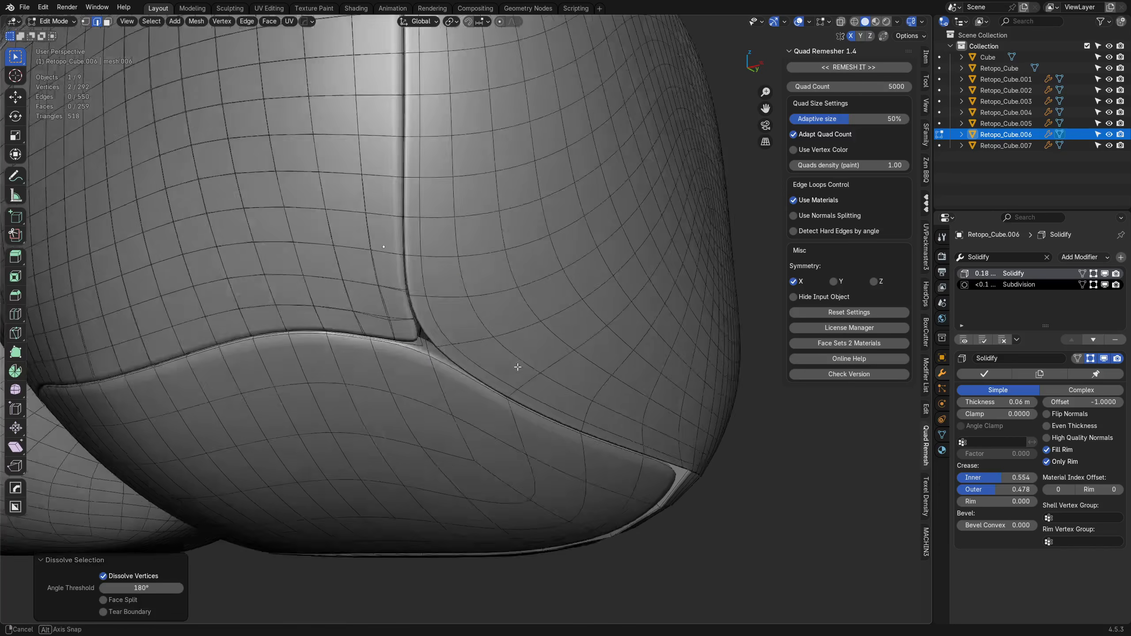
key(Tab)
click(464, 325)
key(Tab)
click(422, 329)
key(a)
key(a)
scroll(456, 341, up, 1)
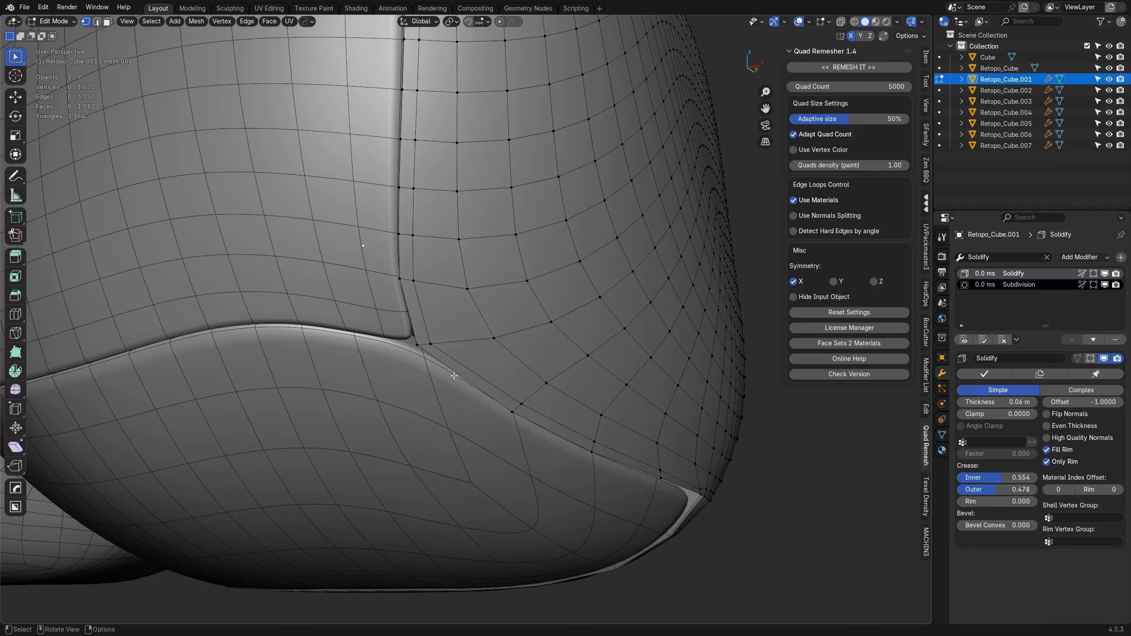
- Knife a small cut across the side panel's corner beside the lower seam junction
key(k)
middle_drag(437, 346, 406, 373)
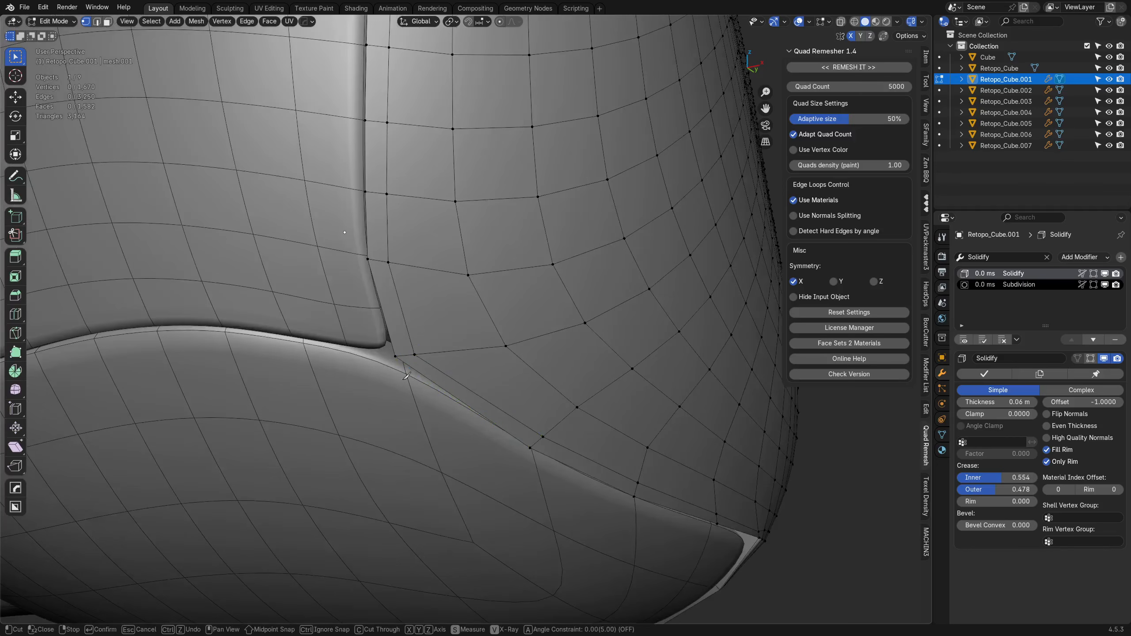
click(414, 369)
click(390, 339)
key(Return)
- Merge the two small faces at the side panel's corner into one by dissolving the selection
key(Tab)
click(397, 356)
click(403, 356)
key(Tab)
click(413, 361)
shift+click(404, 352)
key(ctrl+x)
key(Tab)
click(434, 386)
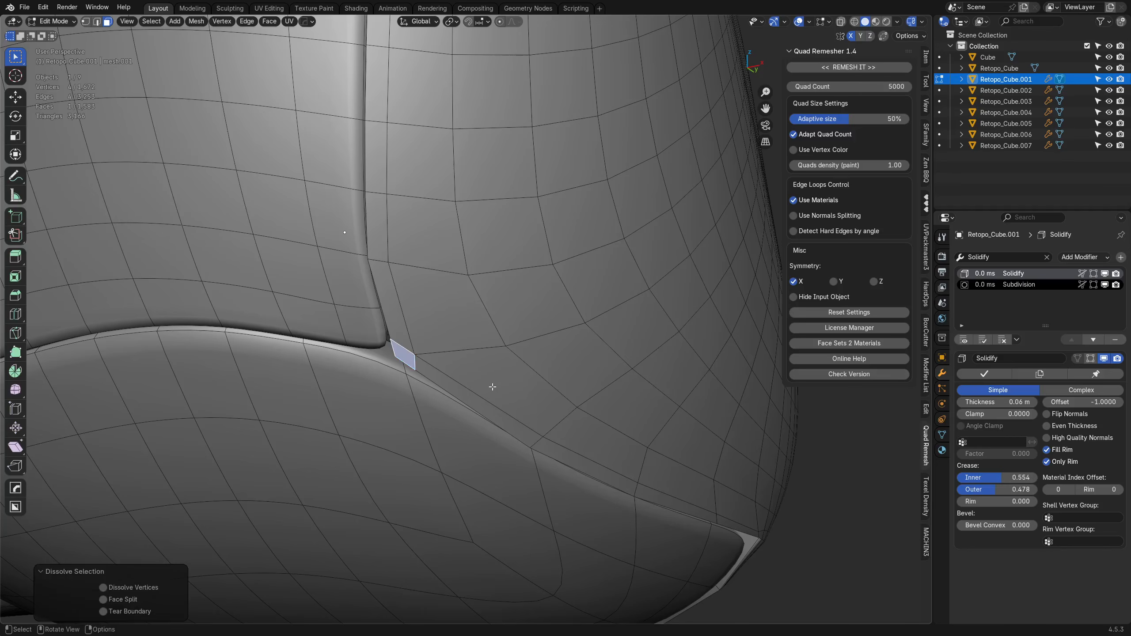
- Slide the side panel's corner vertex closer to the seam junction, return to Object Mode and deselect all
key(Tab)
click(451, 343)
middle_drag(505, 393, 457, 320)
key(Tab)
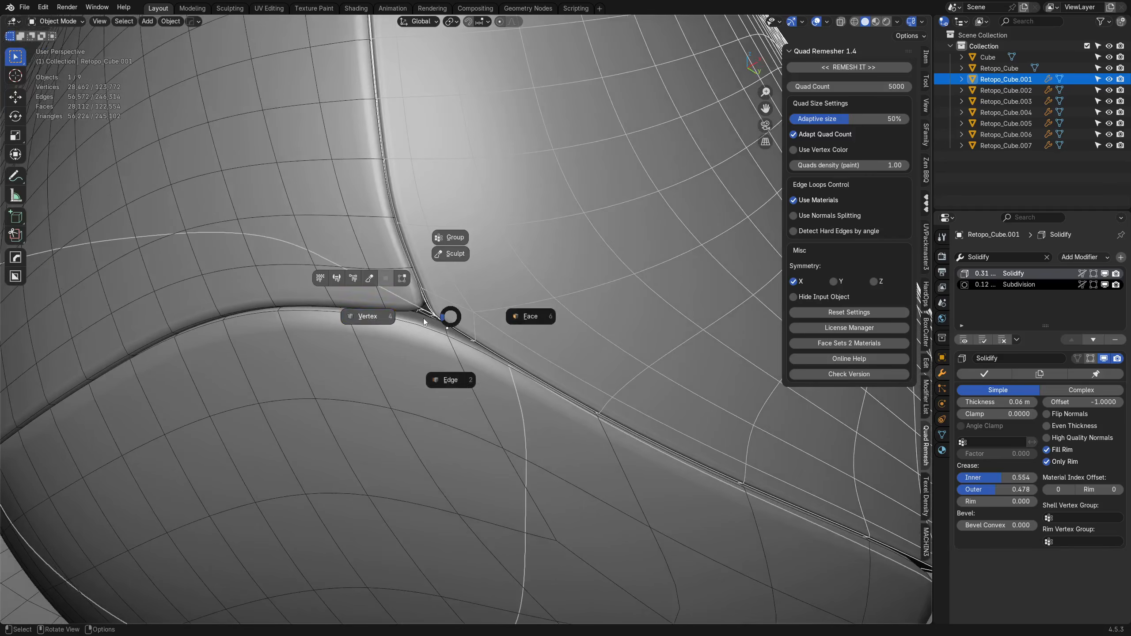
click(434, 319)
key(shift+v)
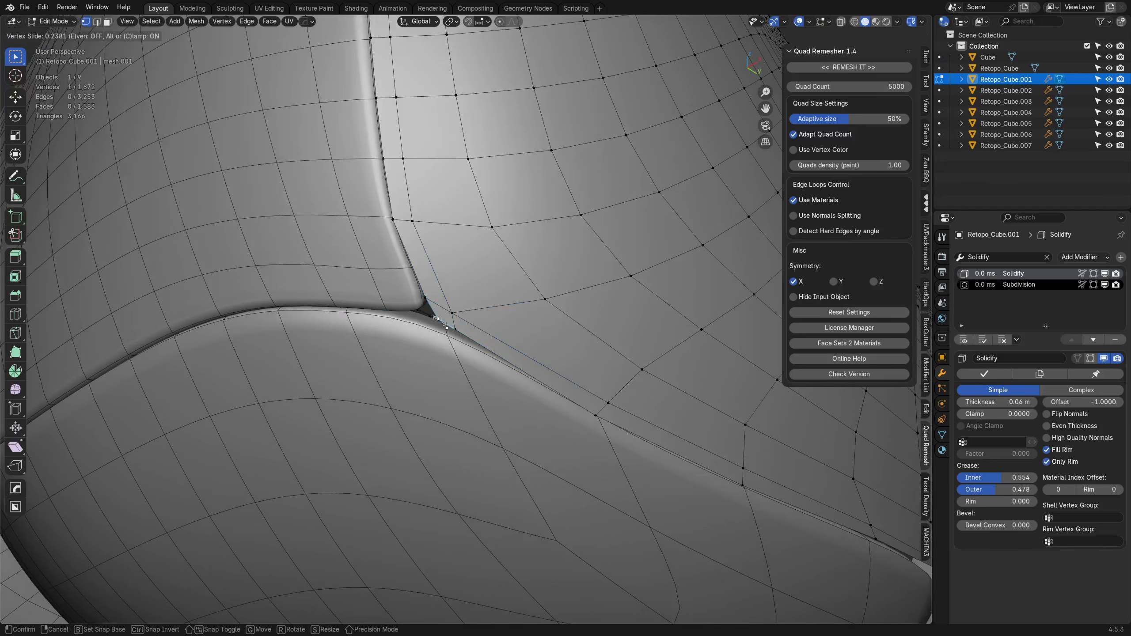
click(428, 316)
key(Tab)
click(477, 308)
key(a)
key(a)
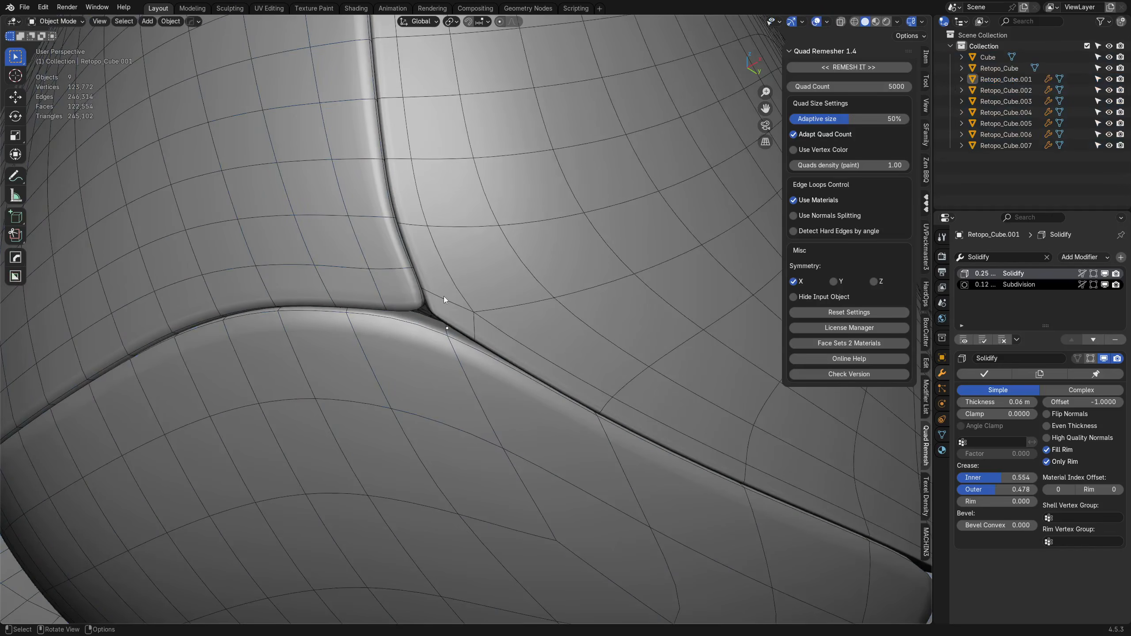
- Put the lower panel in Sculpt Mode and pull its upper edge toward the seam junction with the Grab brush
click(459, 349)
key(Tab)
middle_drag(459, 348, 507, 308)
key(alt+z)
click(433, 315)
key(alt+z)
key(Tab)
click(365, 331)
drag(430, 307, 431, 307)
drag(435, 331, 437, 316)
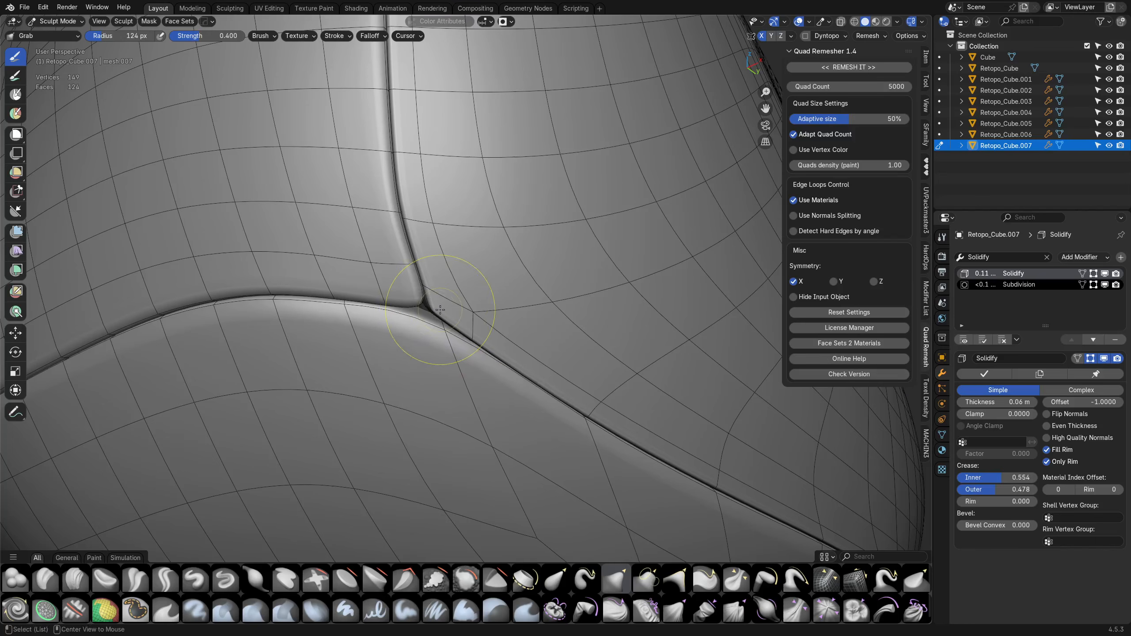
- Switch sculpting to the panel above the junction and grab its corner and bordering edges to tighten the seams
key(alt+q)
key(alt+q)
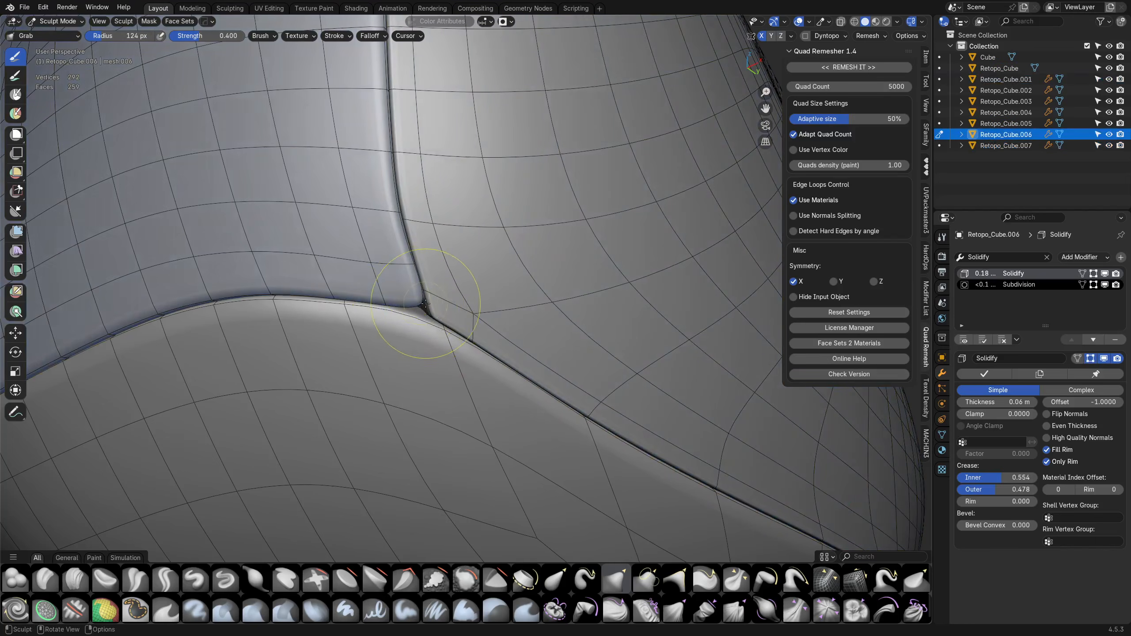
mouse_move(423, 305)
mouse_down()
mouse_move(388, 309)
mouse_move(416, 267)
mouse_up()
drag(397, 206, 400, 206)
drag(335, 300, 334, 296)
drag(279, 295, 275, 289)
- Return to Object Mode and deselect all panels
key(ctrl+Tab)
click(502, 332)
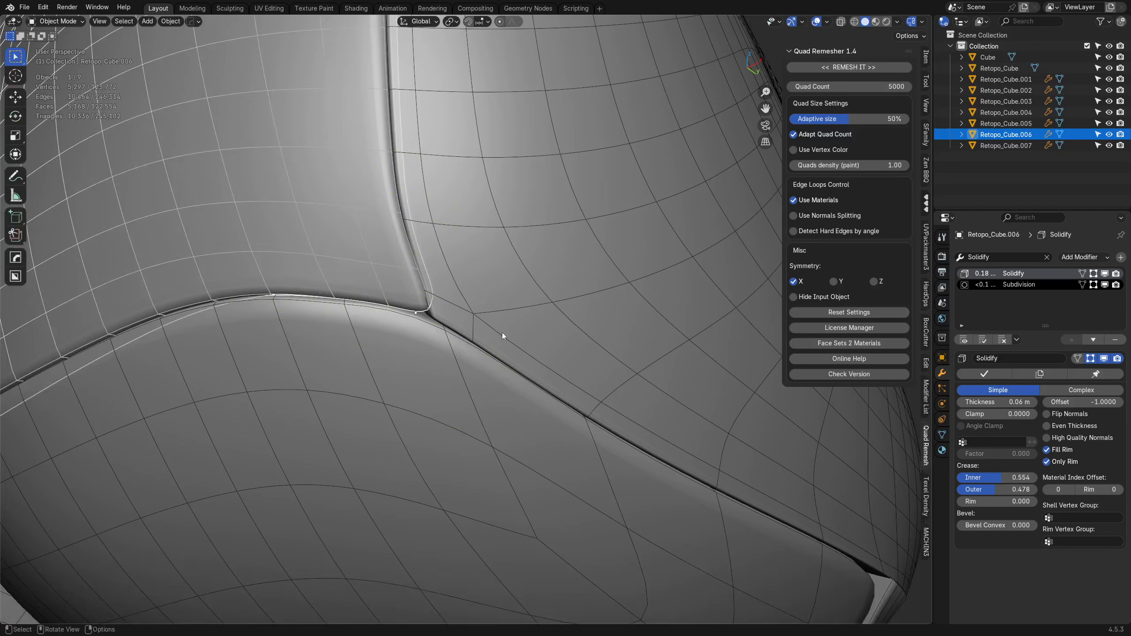
scroll(502, 332, down, 2)
key(a)
key(alt+a)
key(alt+z)
key(alt+z)
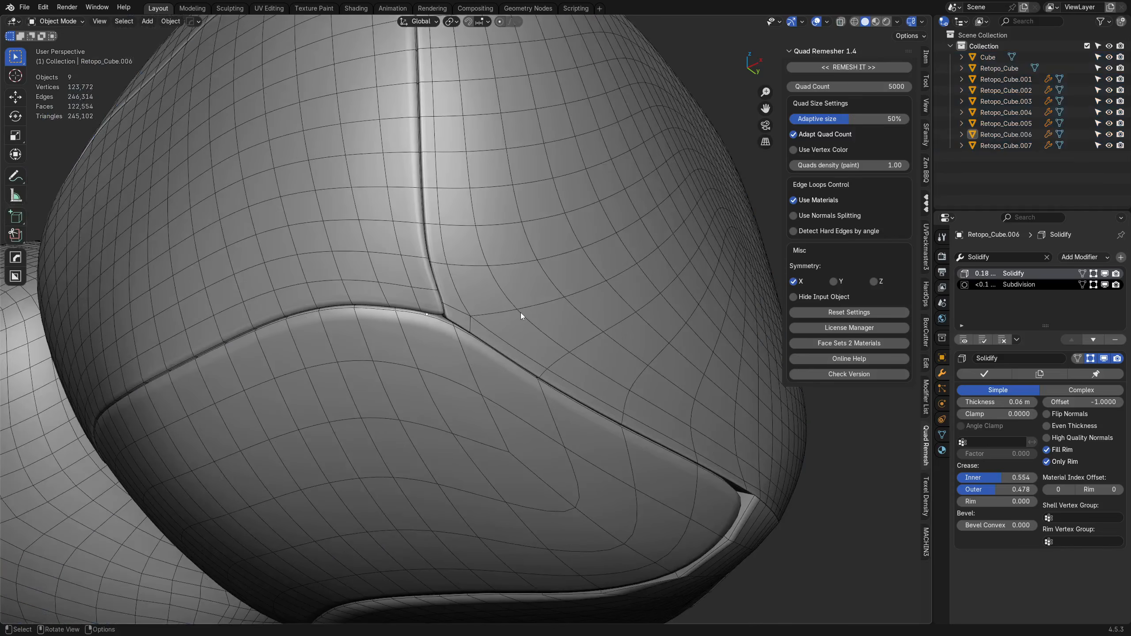
click(520, 312)
key(ctrl+Tab)
click(324, 234)
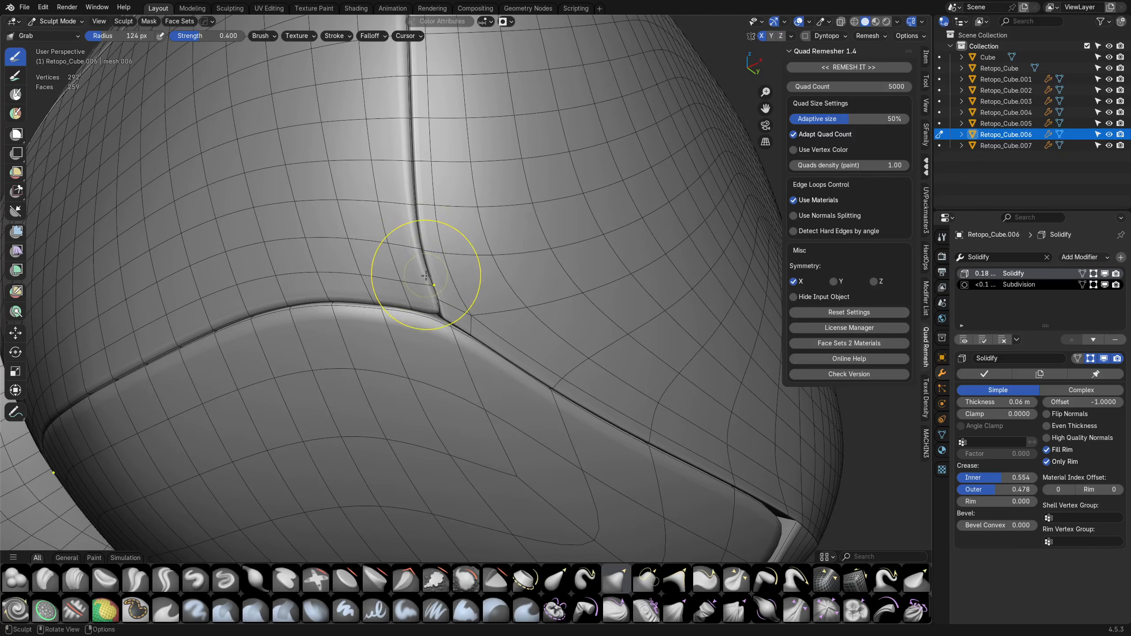
key(Tab)
click(525, 311)
key(a)
key(a)
- Toggle the wireframe overlay and examine the panel seams and mesh flow around the block from several angles
scroll(525, 311, down, 5)
key(shift+w)
middle_drag(508, 271, 570, 421)
scroll(472, 367, up, 5)
shift+middle_drag(475, 254, 465, 364)
scroll(487, 377, down, 5)
mouse_move(559, 330)
middle_down()
mouse_move(411, 441)
mouse_move(517, 399)
middle_up()
key(shift+w)
middle_drag(608, 374, 588, 359)
- Set the viewport shading to Material Preview and frame all three blocks to compare their colored face sets
key(z)
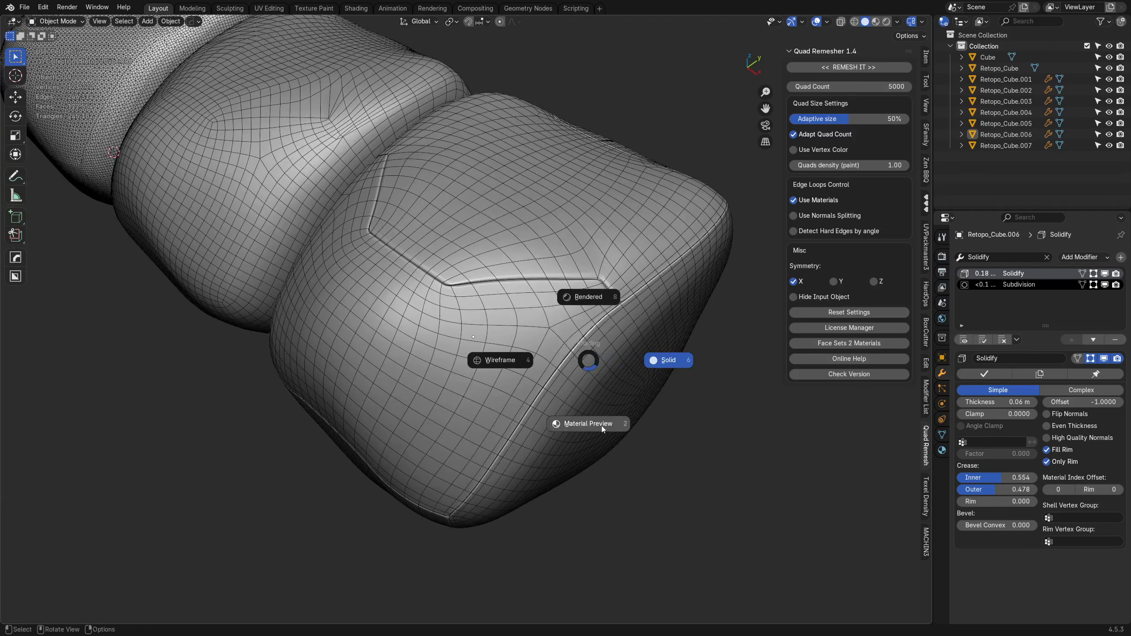
click(602, 425)
scroll(484, 413, down, 3)
mouse_move(463, 415)
middle_down()
mouse_move(600, 434)
mouse_move(554, 421)
mouse_move(583, 424)
mouse_move(580, 389)
middle_up()
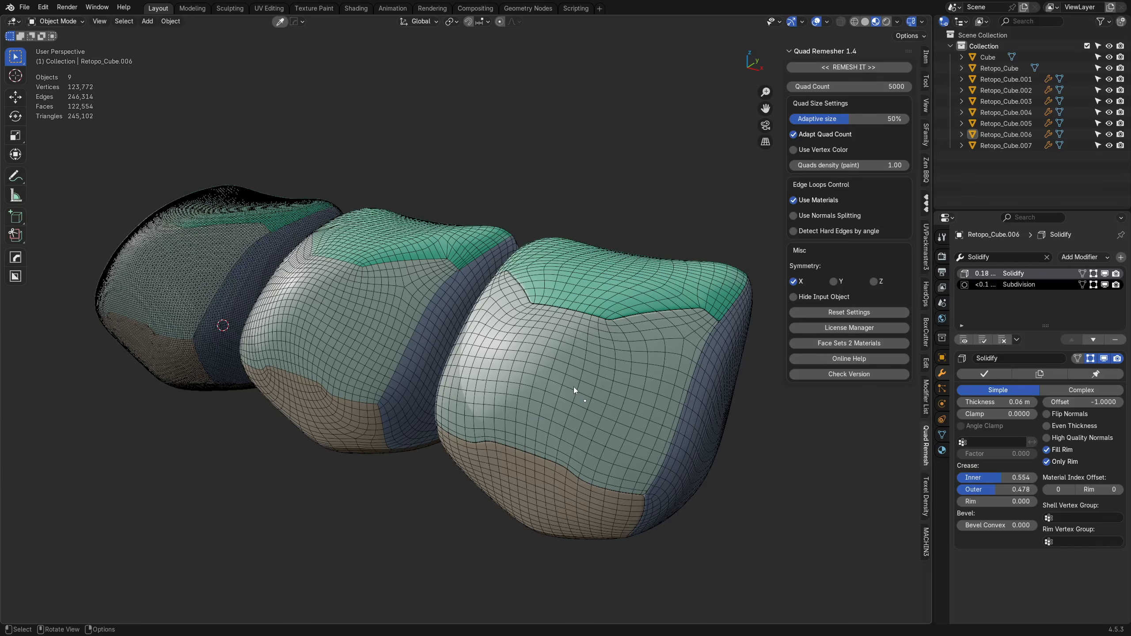
middle_drag(664, 466, 649, 457)
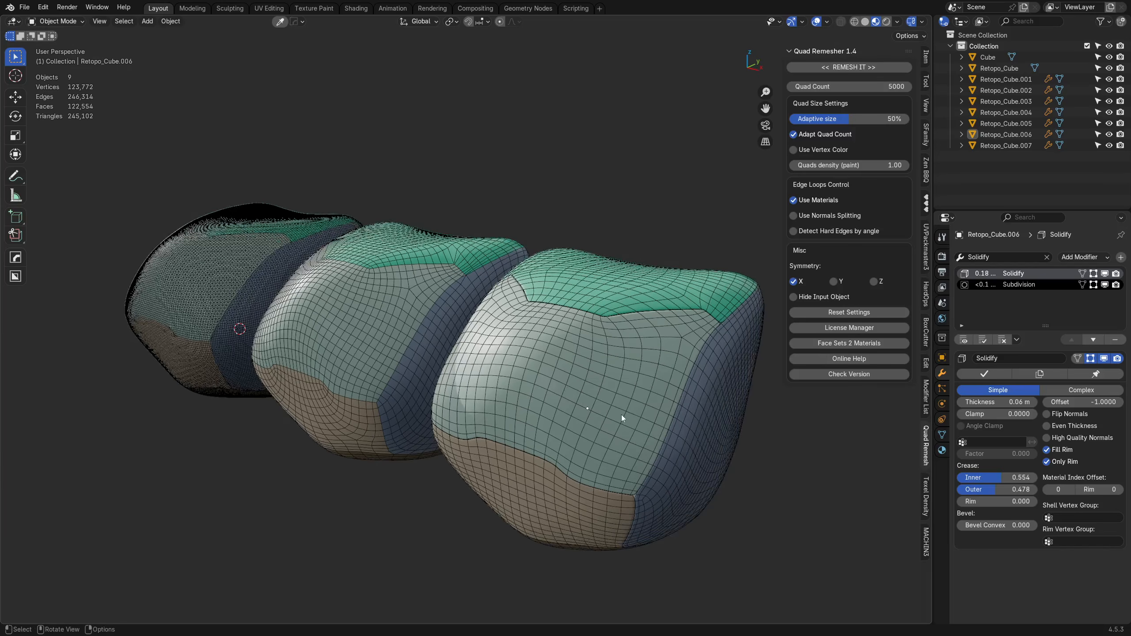